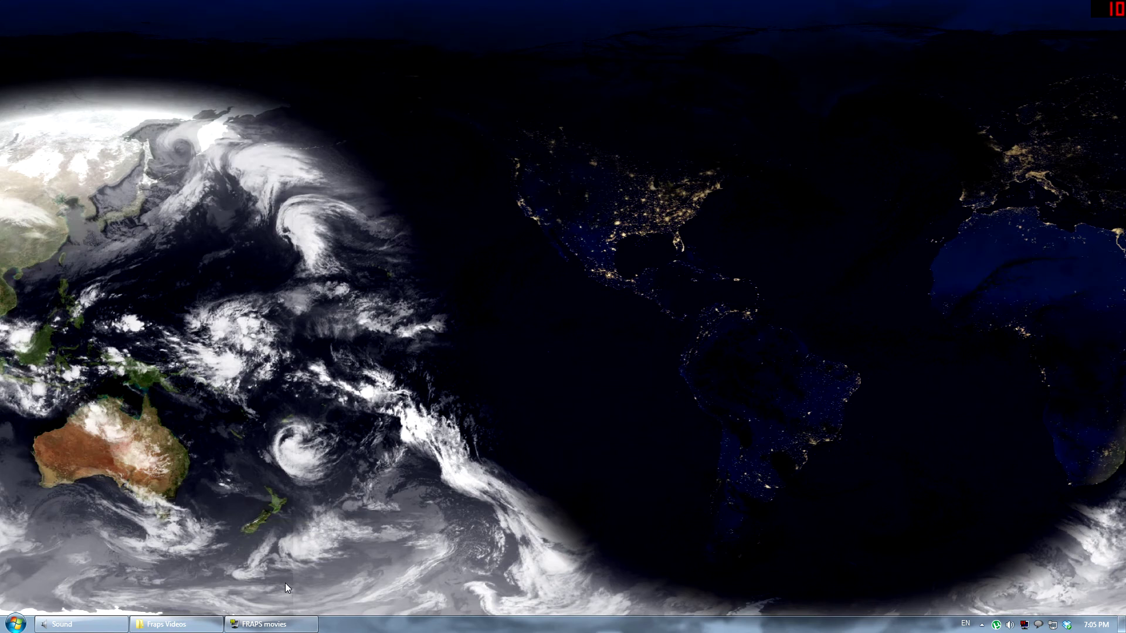
# Step: Launch UDK Editor PFF, dismiss the welcome screen and minimize the Content Browser window
pyautogui.press('super')
pyautogui.write('udk')
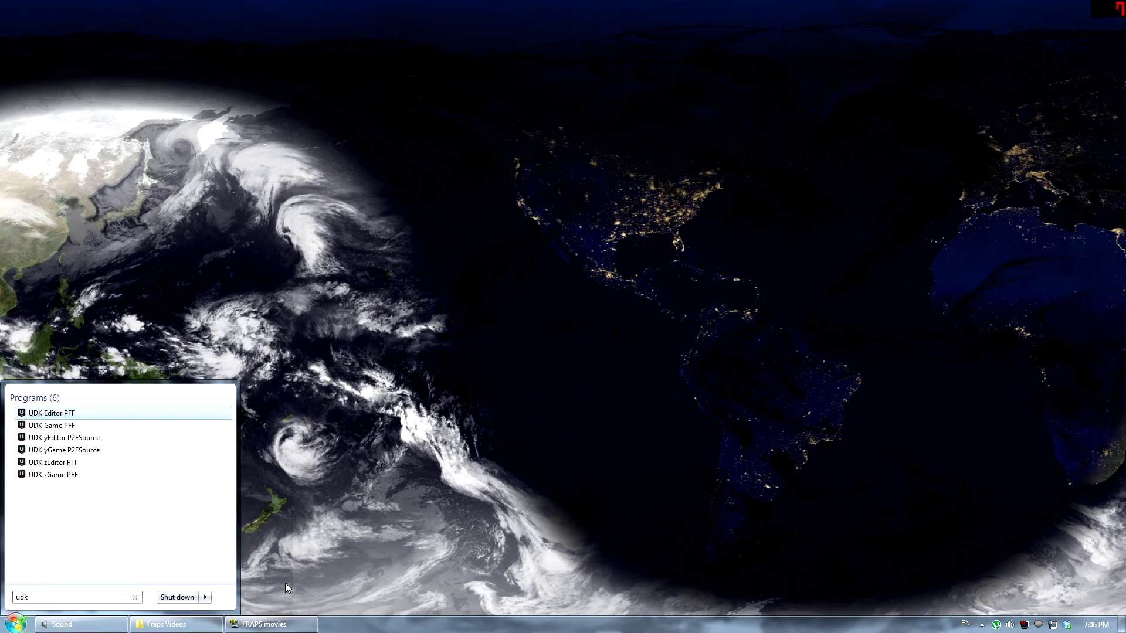
pyautogui.press('Return')
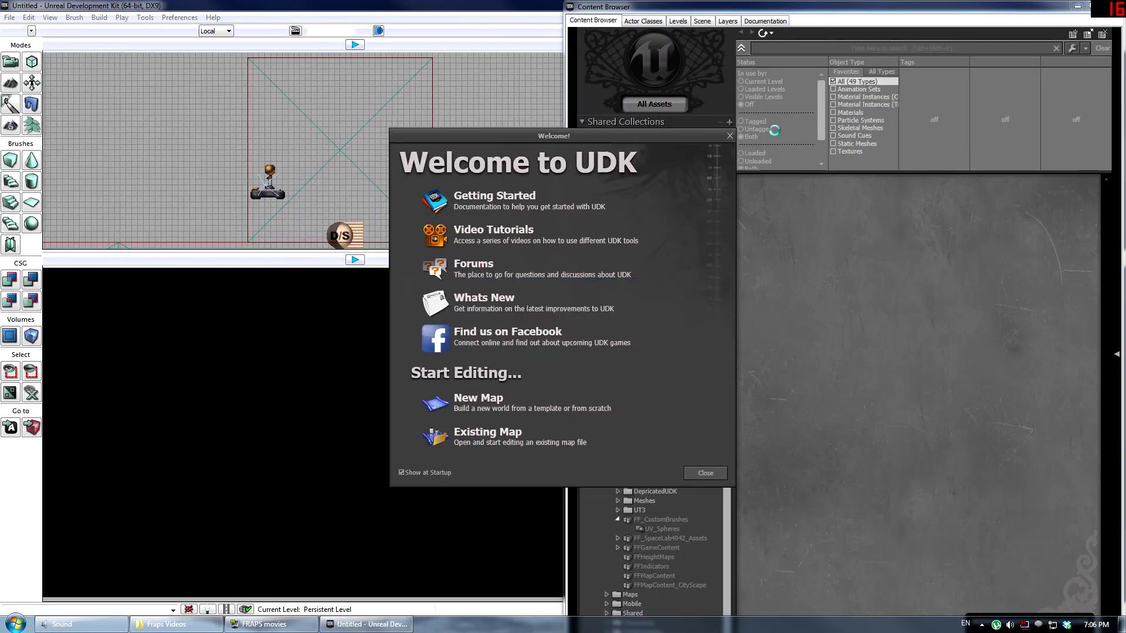
pyautogui.click(729, 136)
pyautogui.click(1077, 6)
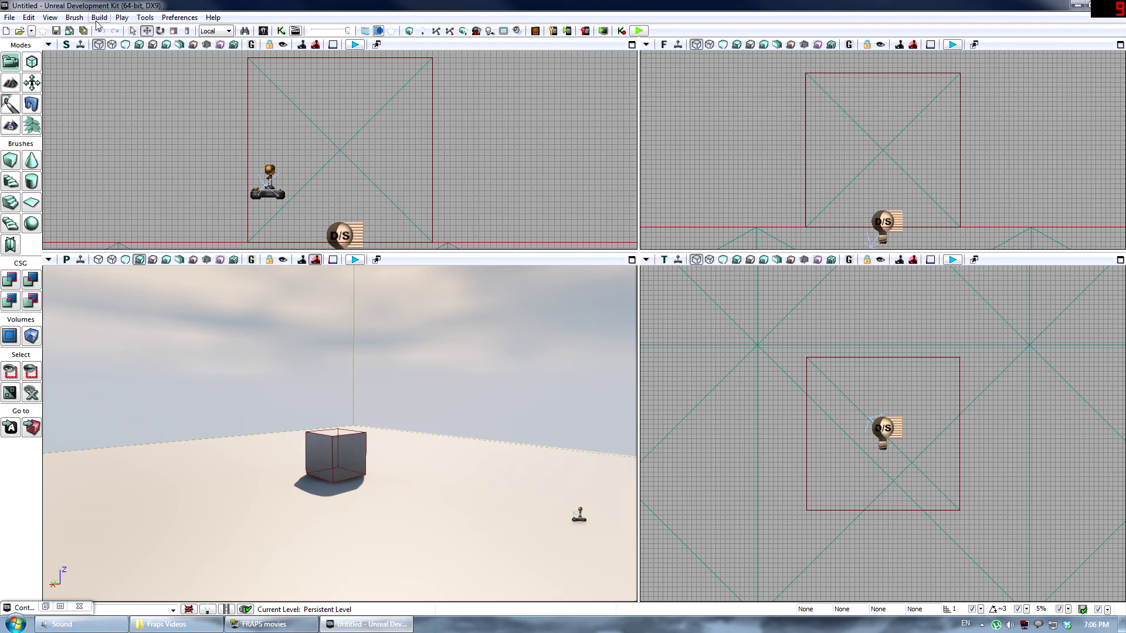
# Step: Open the recently used map Ashes-2-Ashes
pyautogui.click(31, 31)
pyautogui.click(82, 45)
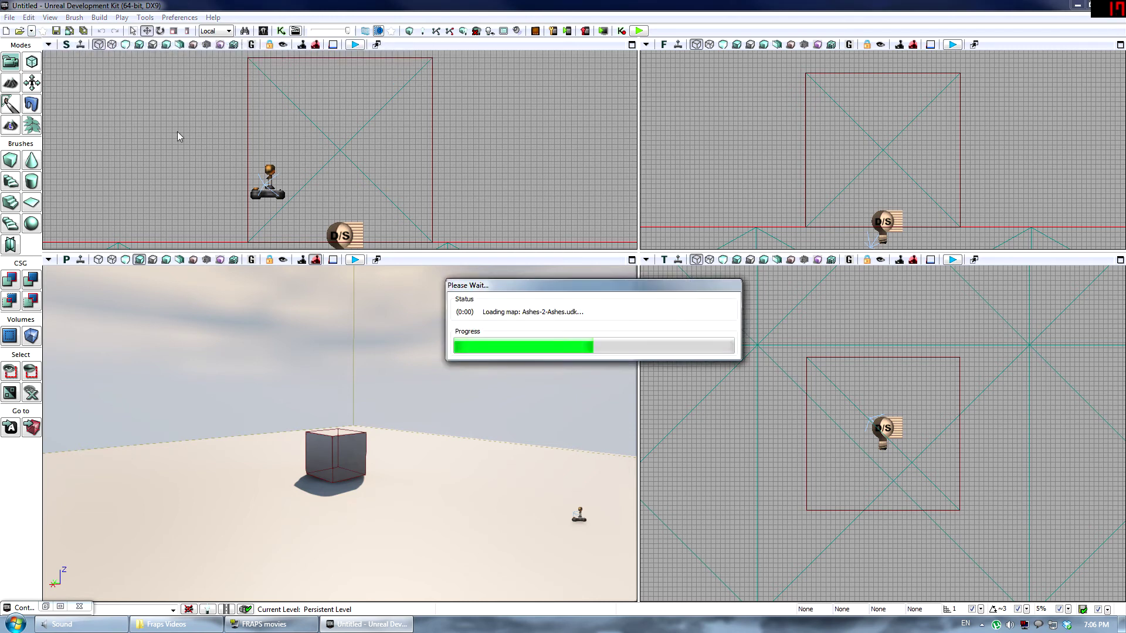
pyautogui.click(723, 305)
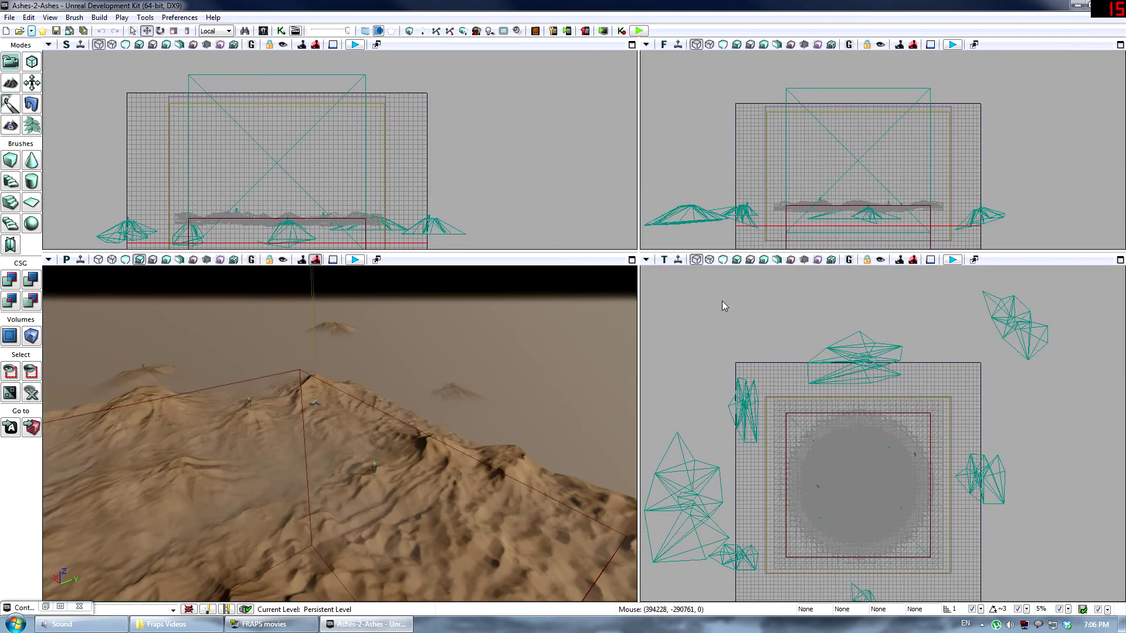
# Step: Delete the tall box-shaped static mesh that encloses the terrain and leave nothing selected
pyautogui.click(366, 142)
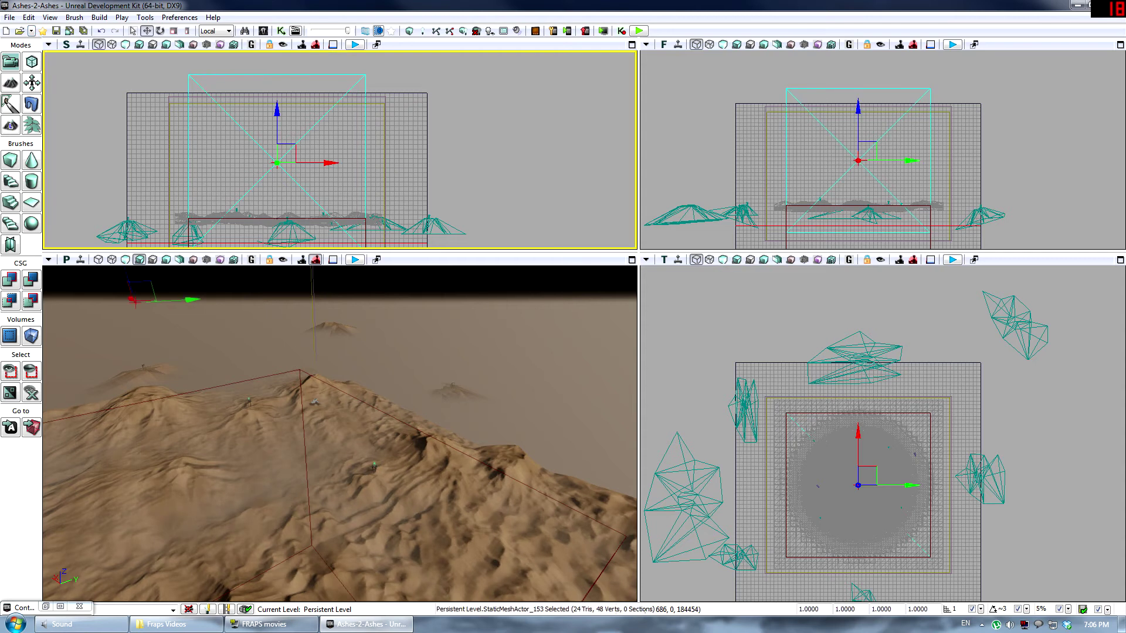
pyautogui.press('Delete')
pyautogui.click(327, 217)
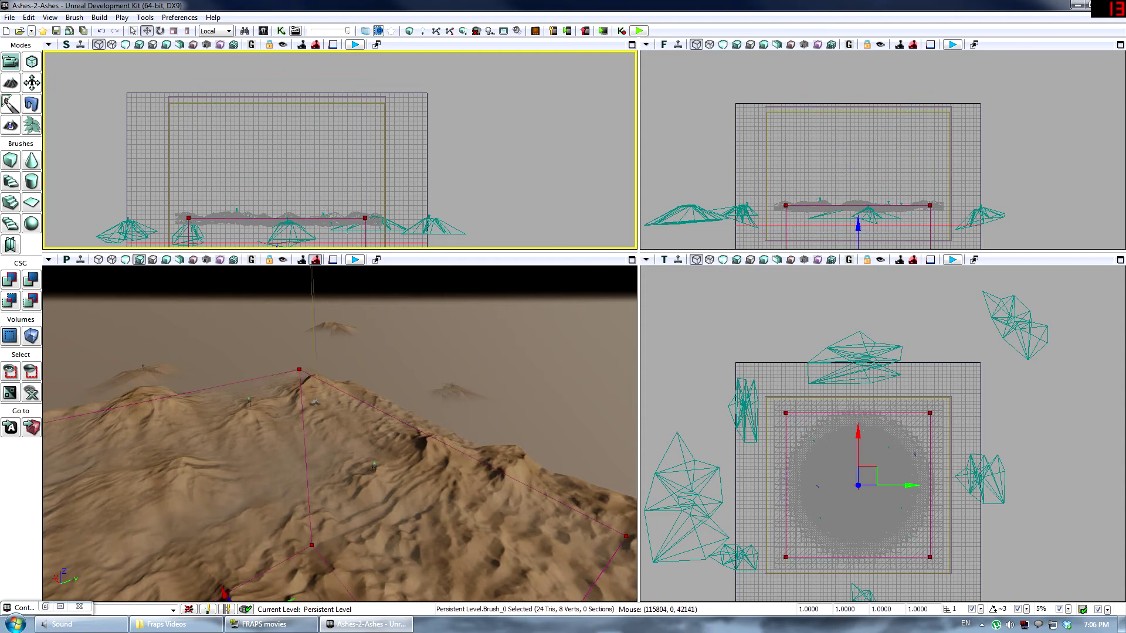
pyautogui.scroll(2, 293, 155)
pyautogui.click(291, 150)
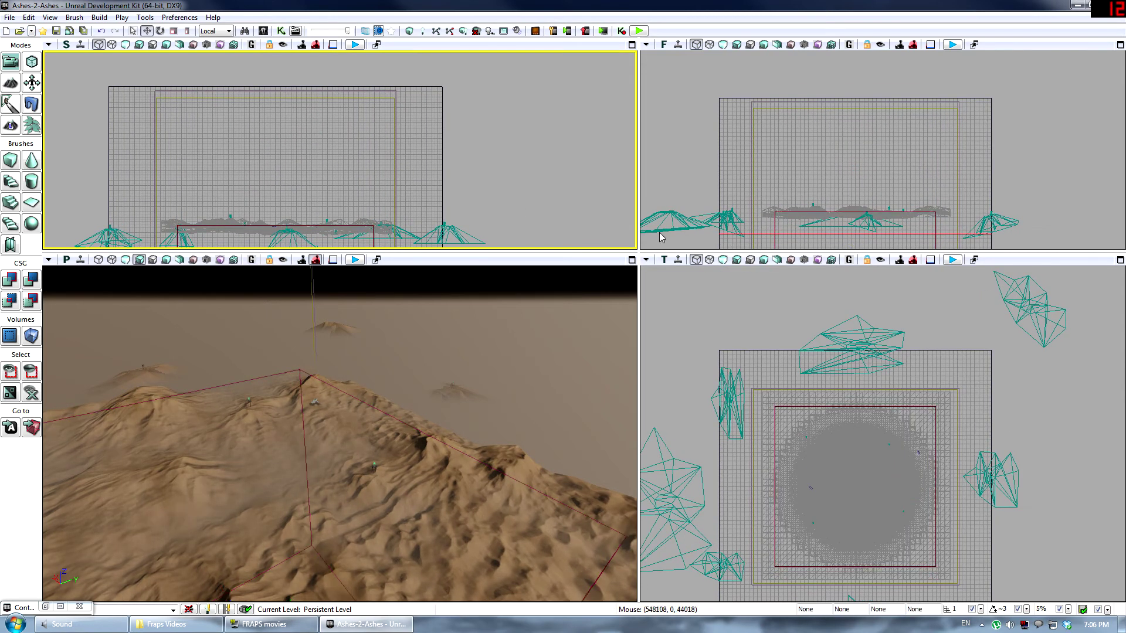
# Step: Move the red builder brush to the world origin by translating it to X 0, Y 0, Z 0
pyautogui.click(856, 235)
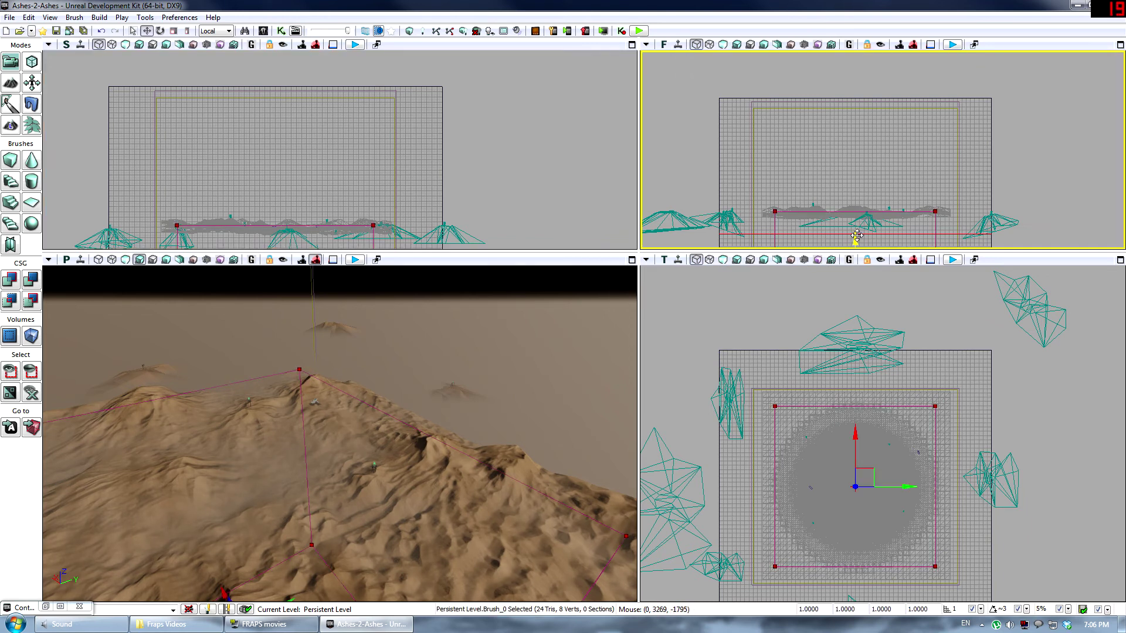
pyautogui.moveTo(856, 234); pyautogui.dragTo(856, 119)
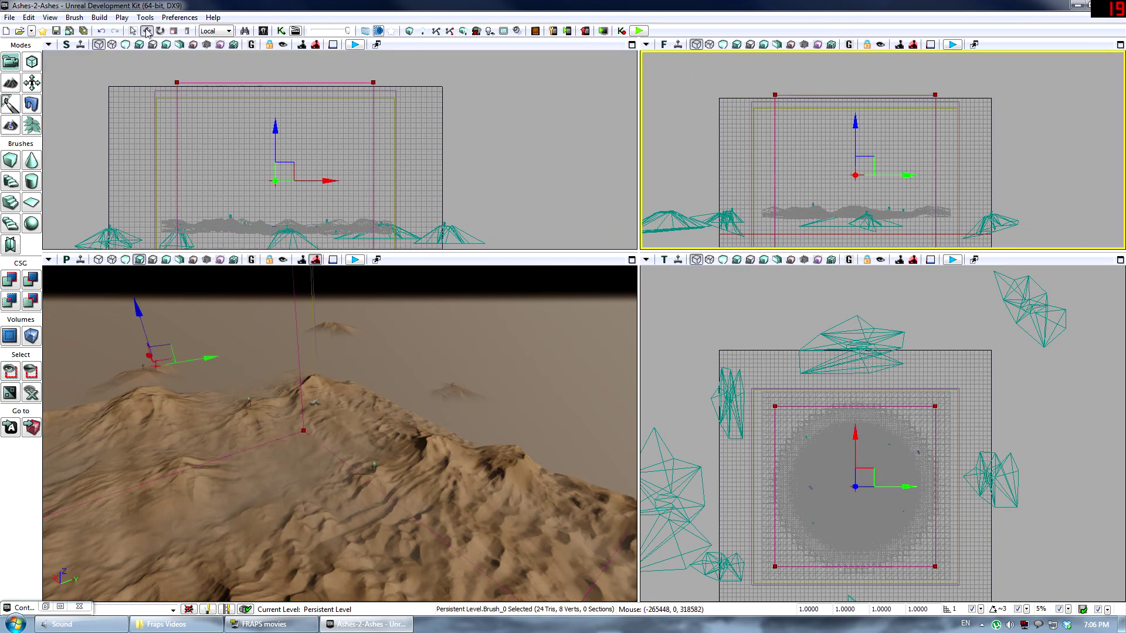
pyautogui.rightClick(147, 31)
pyautogui.write('0')
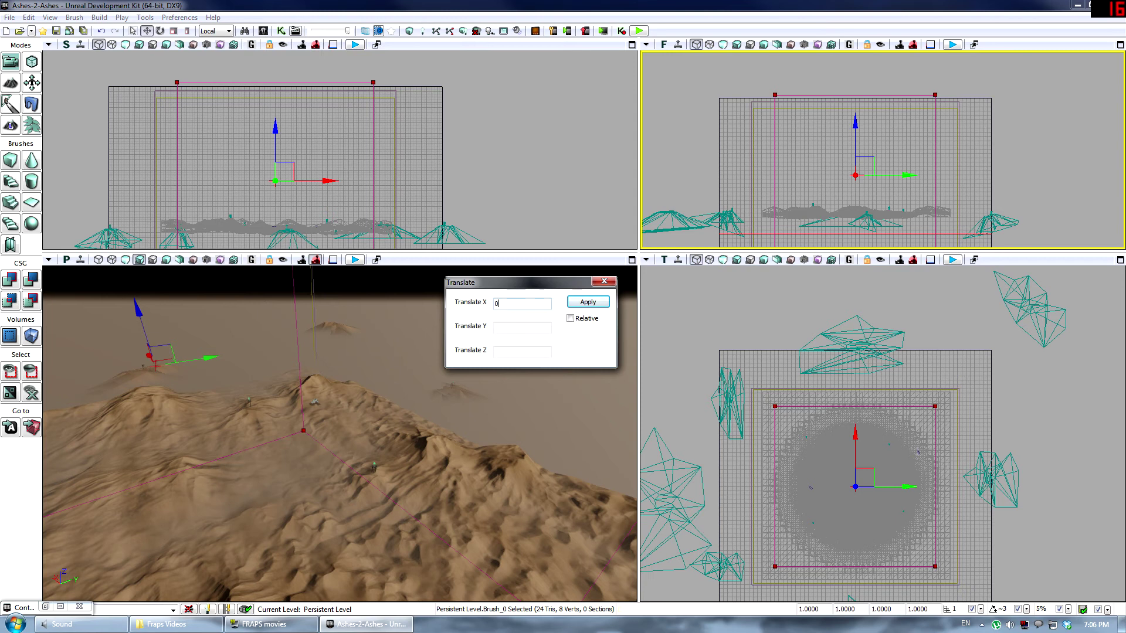
pyautogui.press('Tab')
pyautogui.write('0')
pyautogui.press('Tab')
pyautogui.write('0')
pyautogui.click(577, 302)
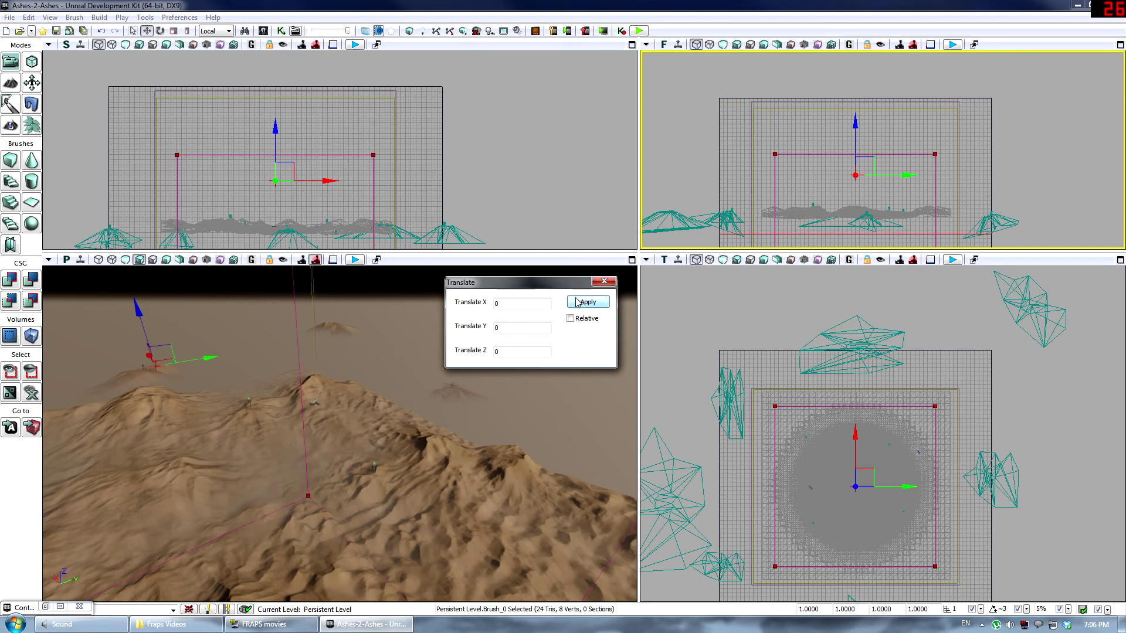
pyautogui.click(604, 282)
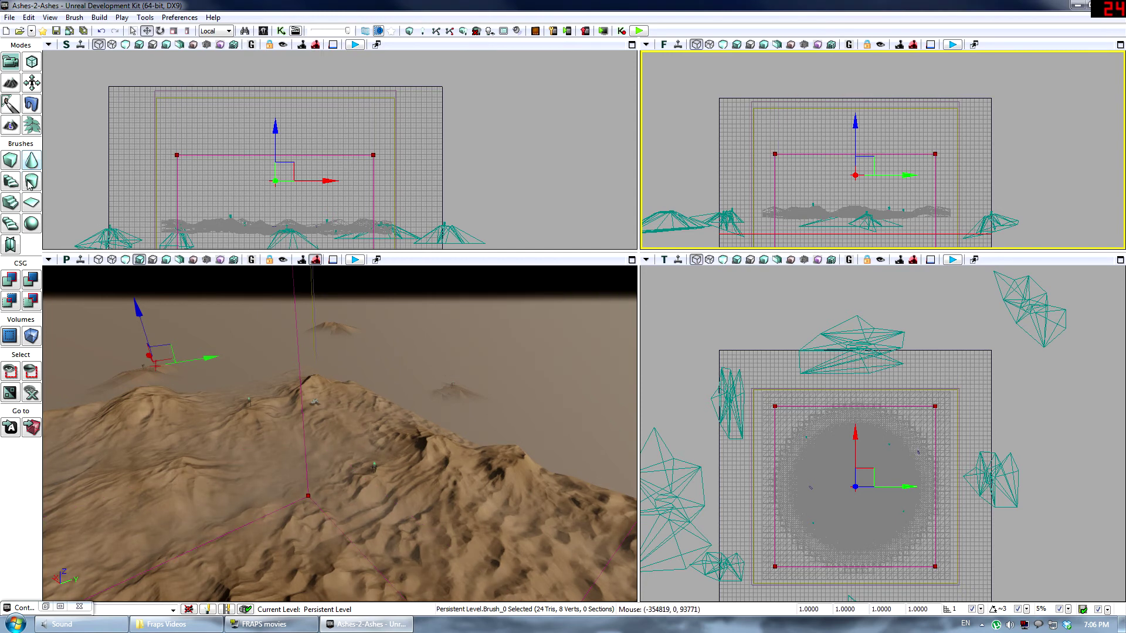
# Step: Rebuild the builder brush as a 256-unit hollow cube with a wall thickness of 0
pyautogui.click(13, 159)
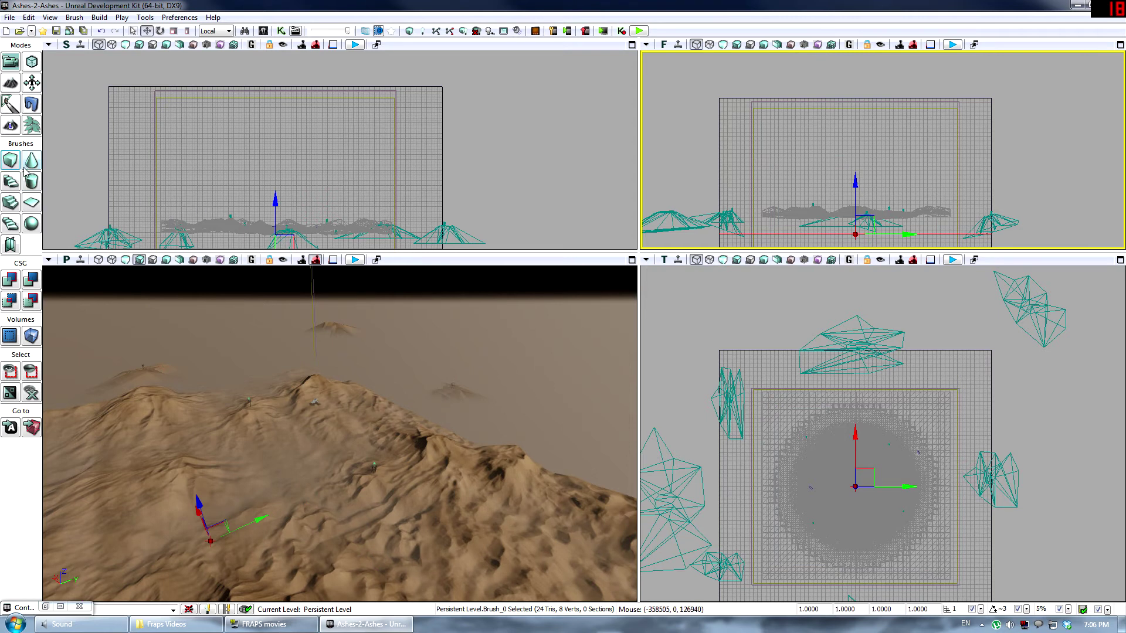
pyautogui.moveTo(326, 163); pyautogui.dragTo(329, 132)
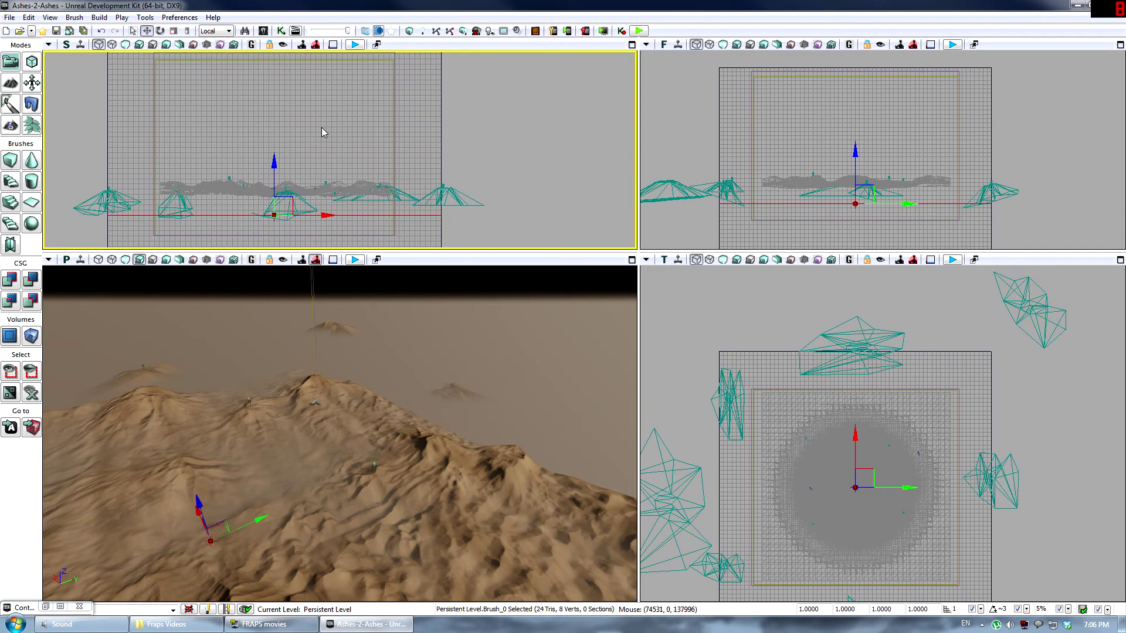
pyautogui.rightClick(8, 164)
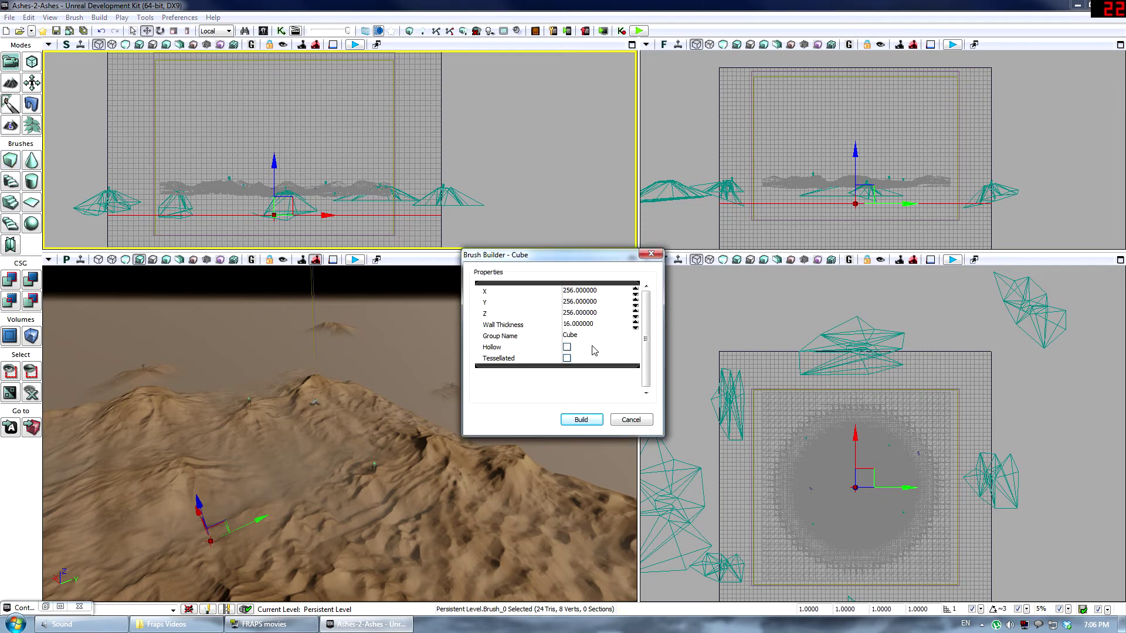
pyautogui.click(567, 346)
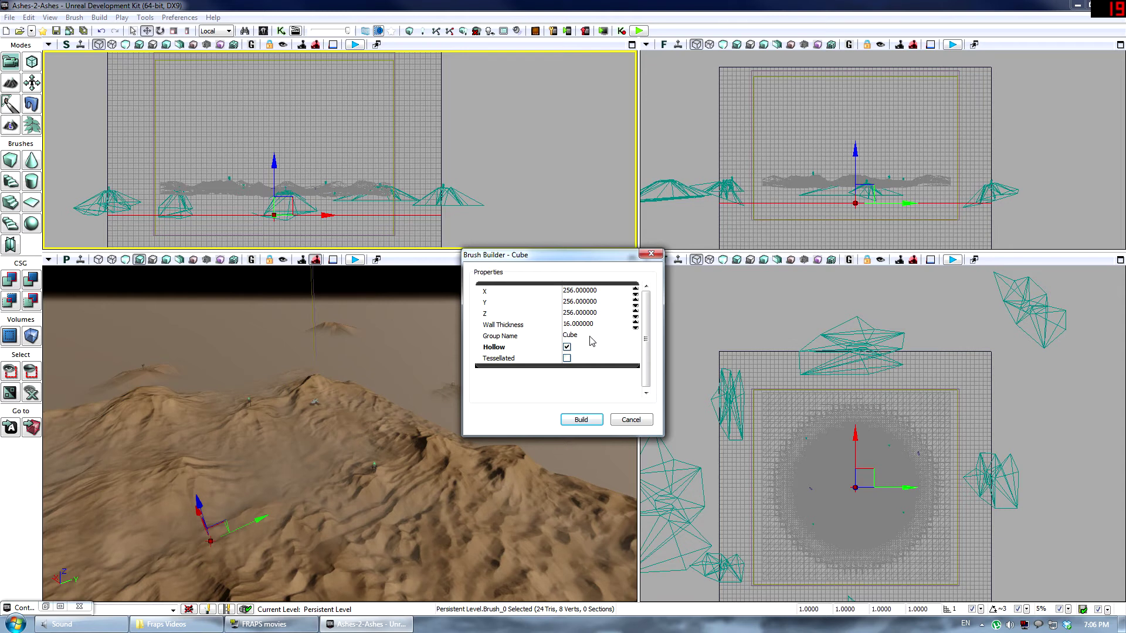
pyautogui.click(609, 327)
pyautogui.write('0')
pyautogui.press('Return')
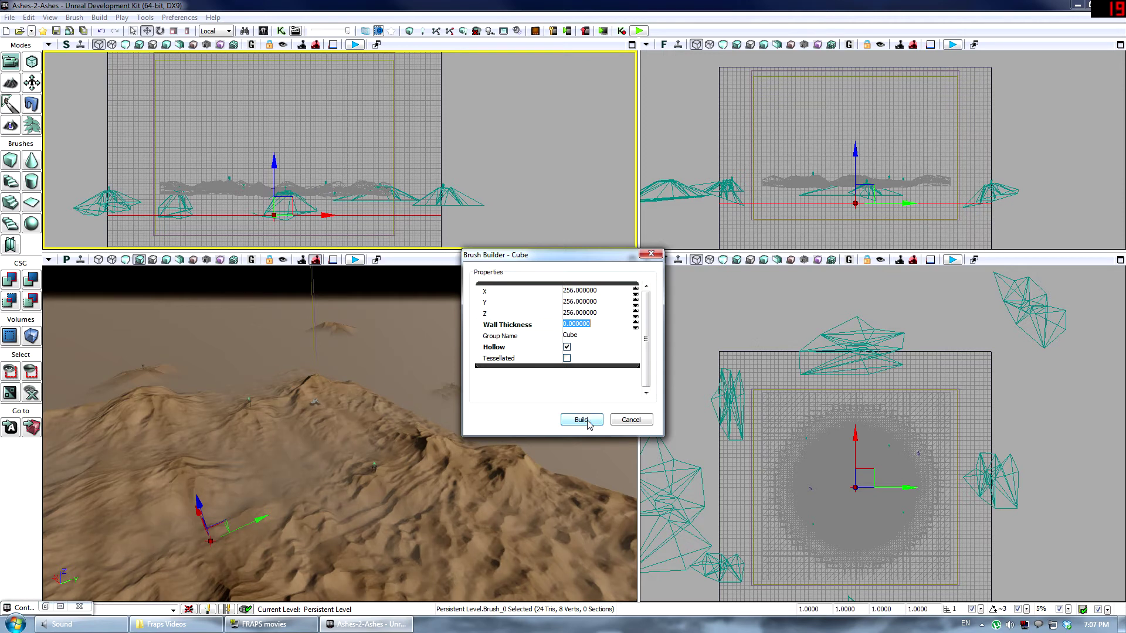
pyautogui.click(631, 420)
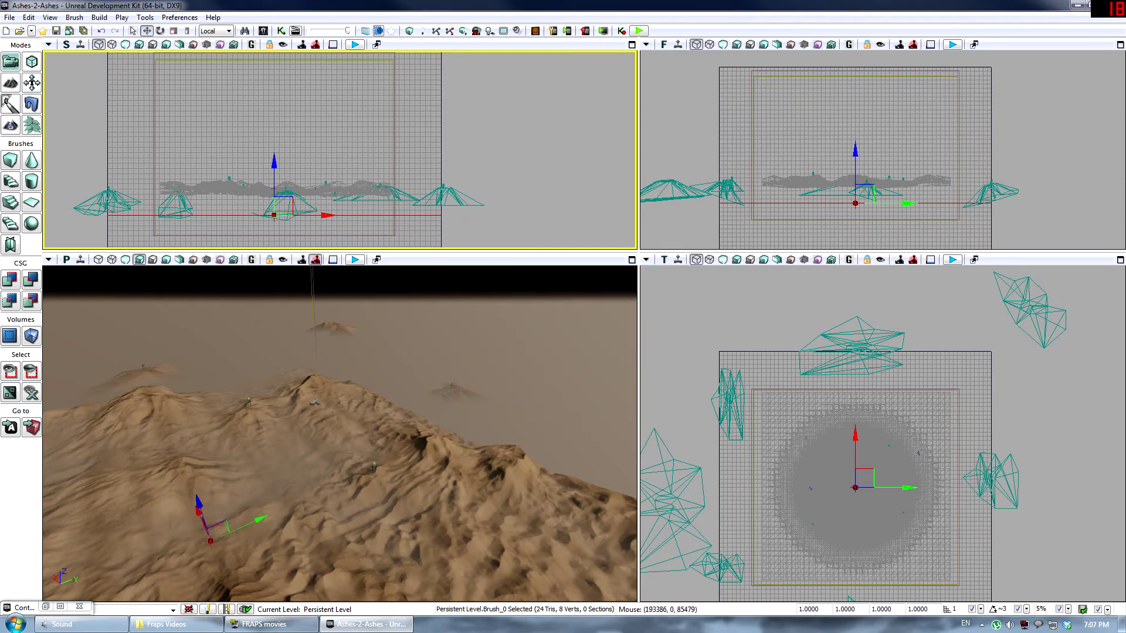
# Step: Scale the cube builder brush up uniformly until it surrounds the terrain's dense circular area in the top view
pyautogui.moveTo(1030, 458); pyautogui.dragTo(1010, 408)
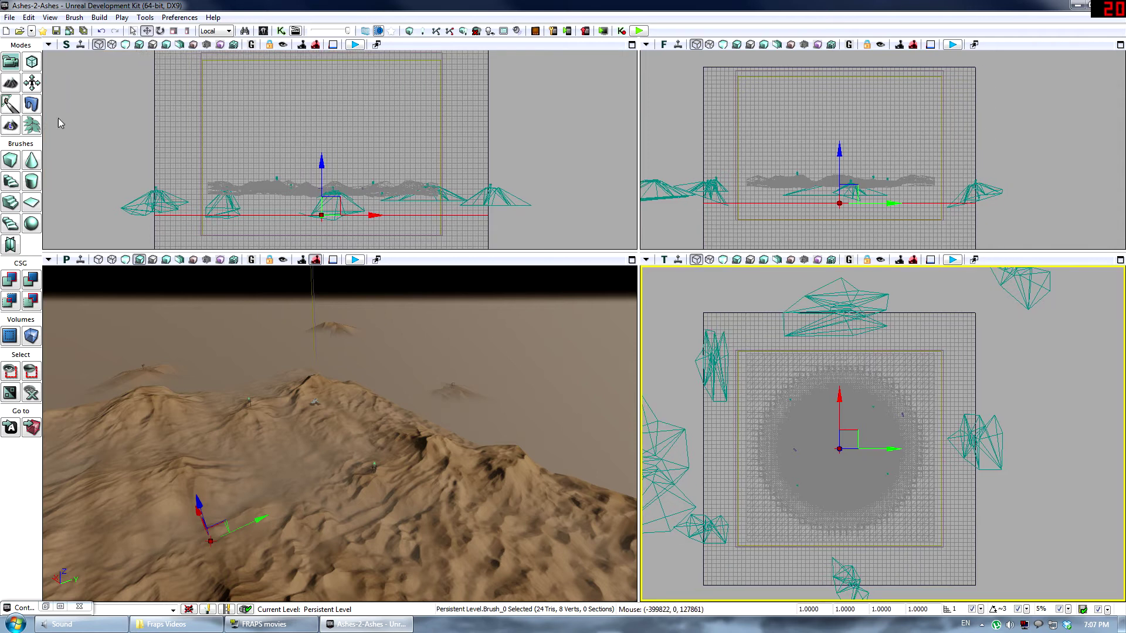
pyautogui.click(174, 31)
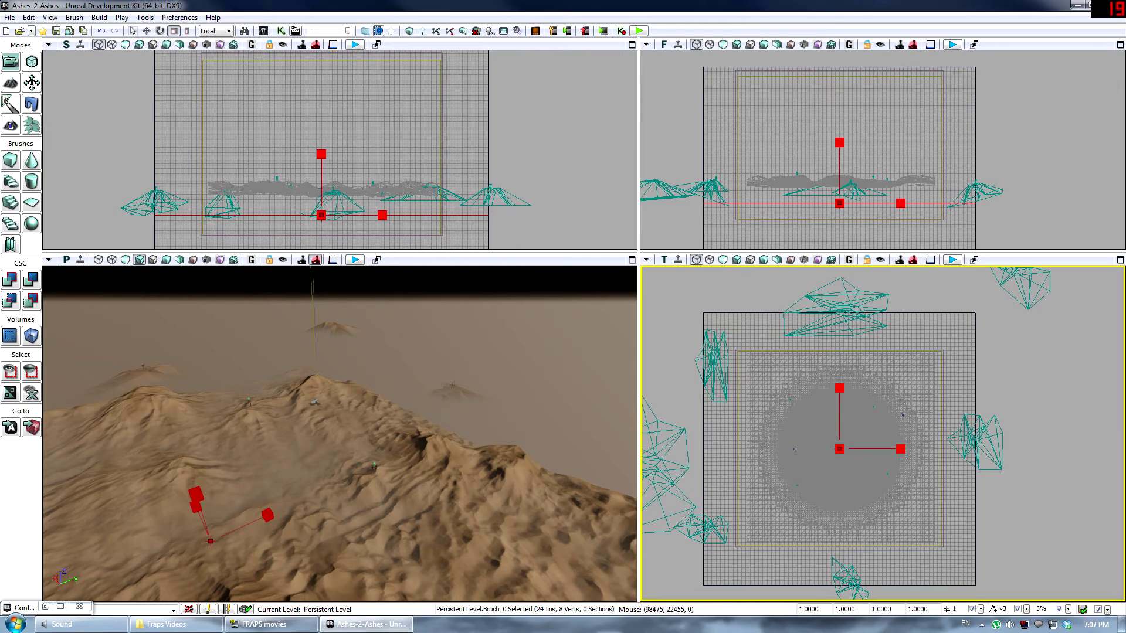
pyautogui.moveTo(840, 388)
pyautogui.mouseDown()
pyautogui.moveTo(840, 305)
pyautogui.moveTo(840, 323)
pyautogui.mouseUp()
pyautogui.moveTo(845, 416); pyautogui.dragTo(844, 423)
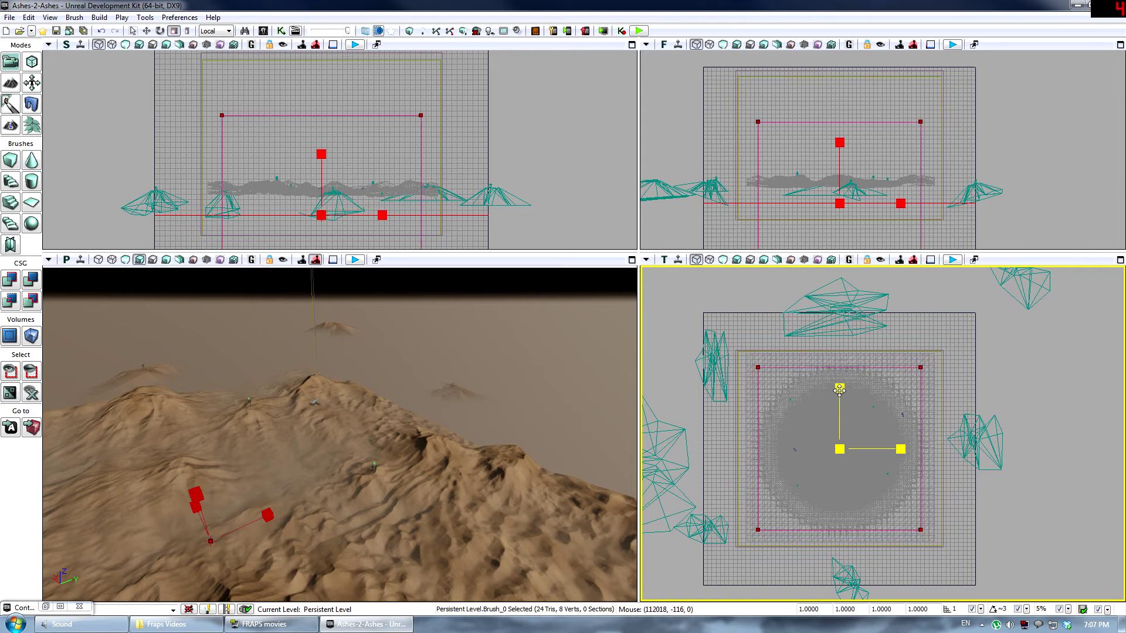
# Step: Set the drag grid snap to 1024 and raise the builder brush until its base sits just below the terrain
pyautogui.click(981, 610)
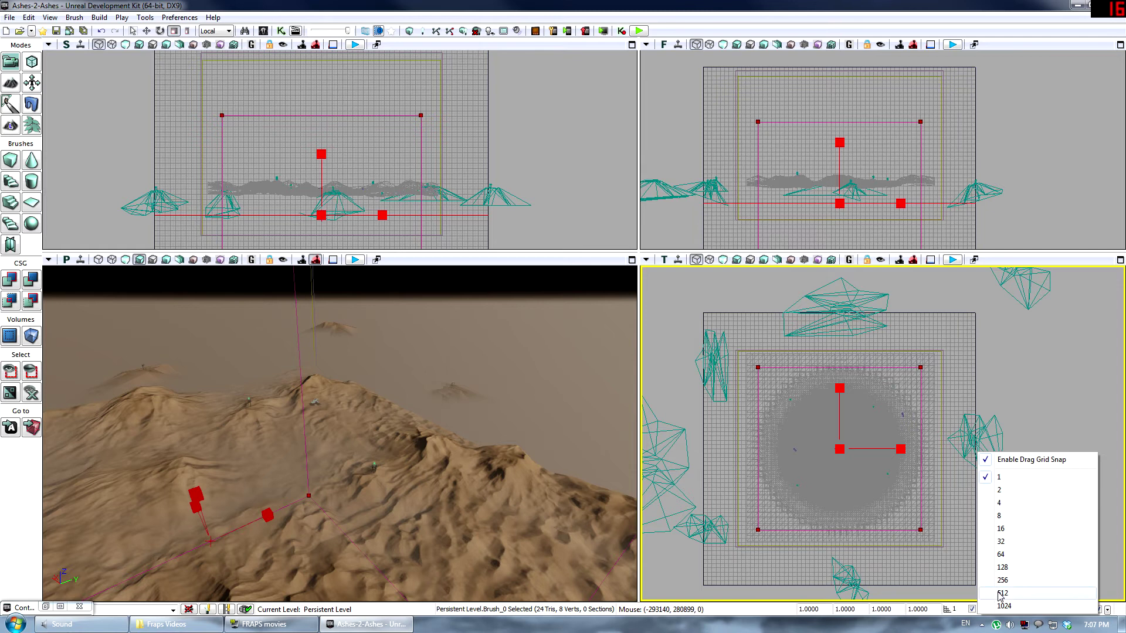
pyautogui.click(1003, 606)
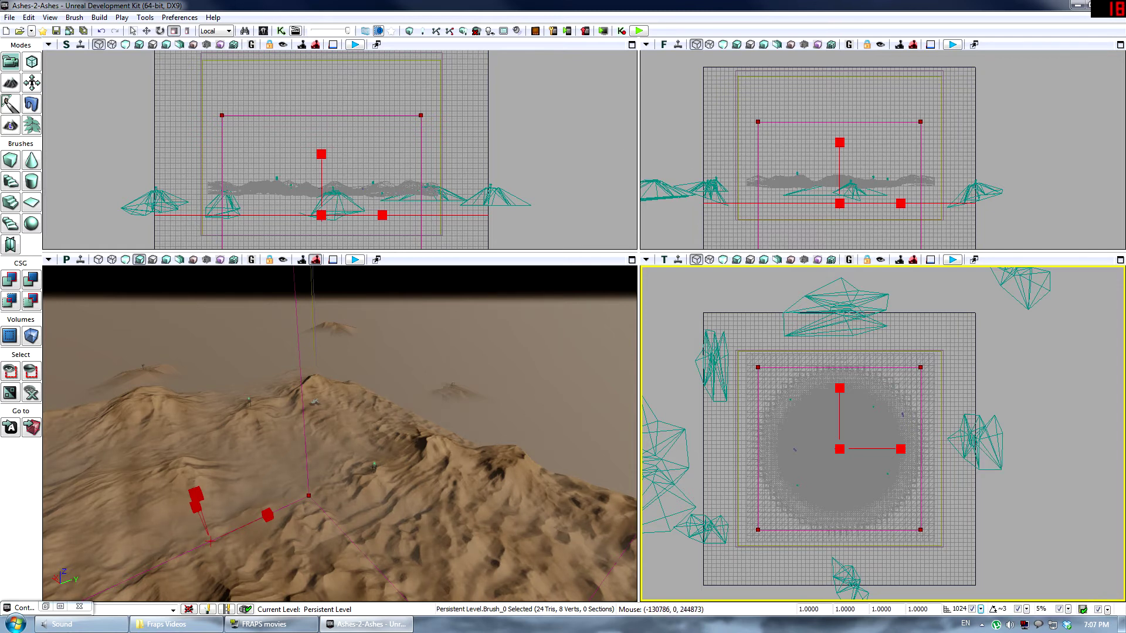
pyautogui.click(146, 31)
pyautogui.moveTo(837, 149); pyautogui.dragTo(840, 84)
pyautogui.moveTo(998, 146); pyautogui.dragTo(975, 146)
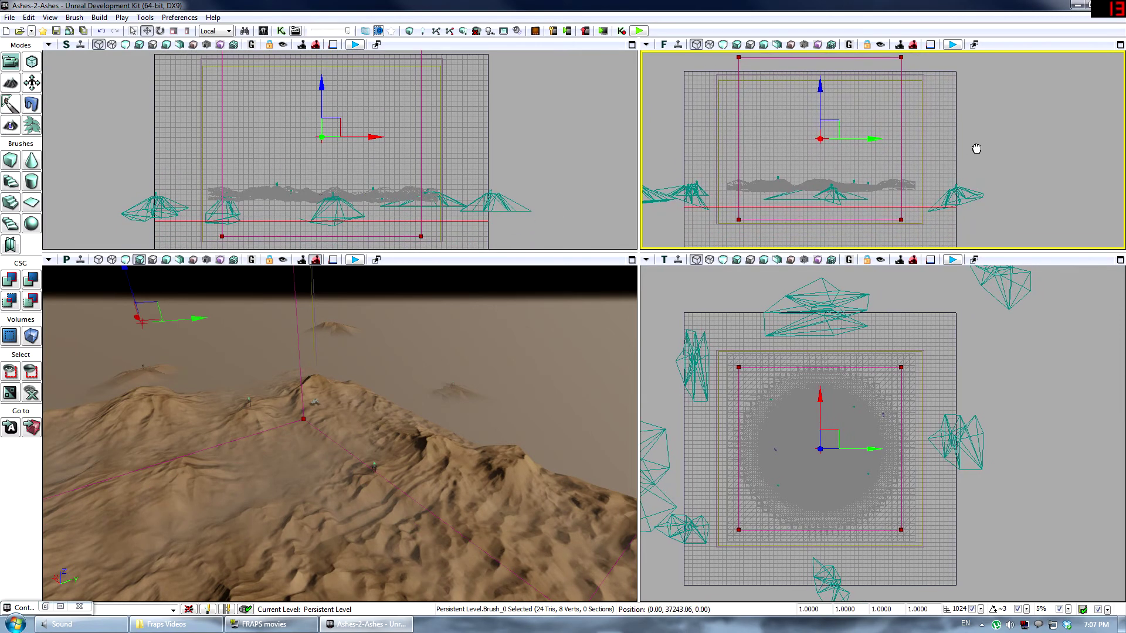
# Step: Add the builder brush to the level as CSG geometry, then lower the builder brush along Z away from it
pyautogui.click(9, 284)
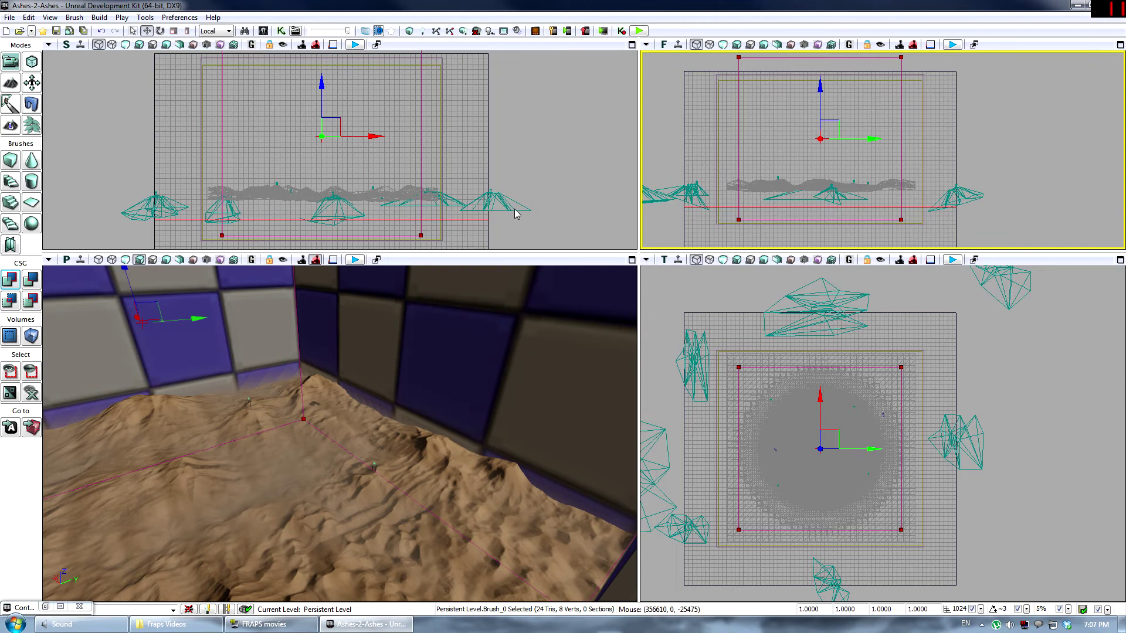
pyautogui.moveTo(329, 89); pyautogui.dragTo(333, 186)
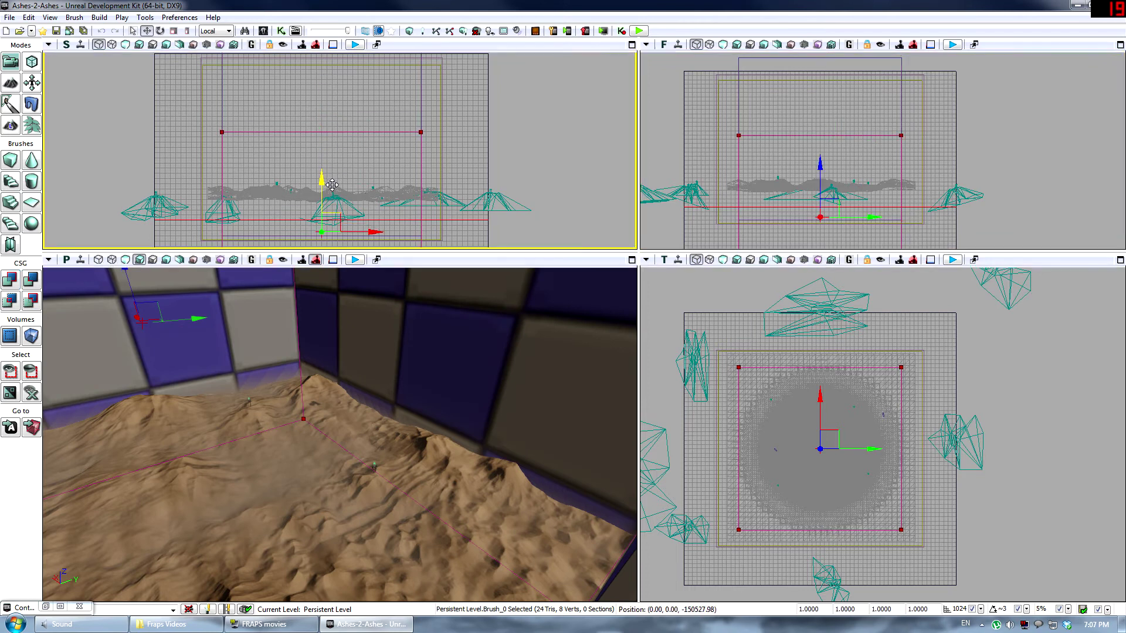
pyautogui.moveTo(484, 149); pyautogui.dragTo(504, 176)
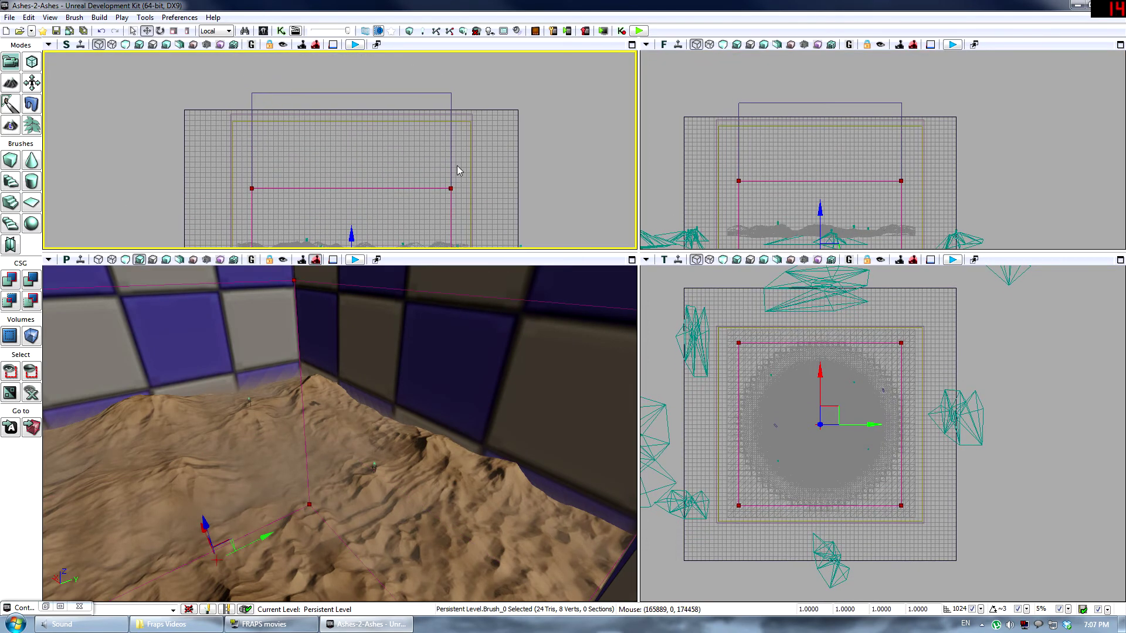
# Step: Select all surfaces of the newly added box by picking one wall and selecting the surfaces with matching brush
pyautogui.click(451, 171)
pyautogui.moveTo(422, 375)
pyautogui.mouseDown(button='right')
pyautogui.moveTo(478, 326)
pyautogui.moveTo(539, 314)
pyautogui.moveTo(428, 371)
pyautogui.moveTo(463, 355)
pyautogui.mouseUp(button='right')
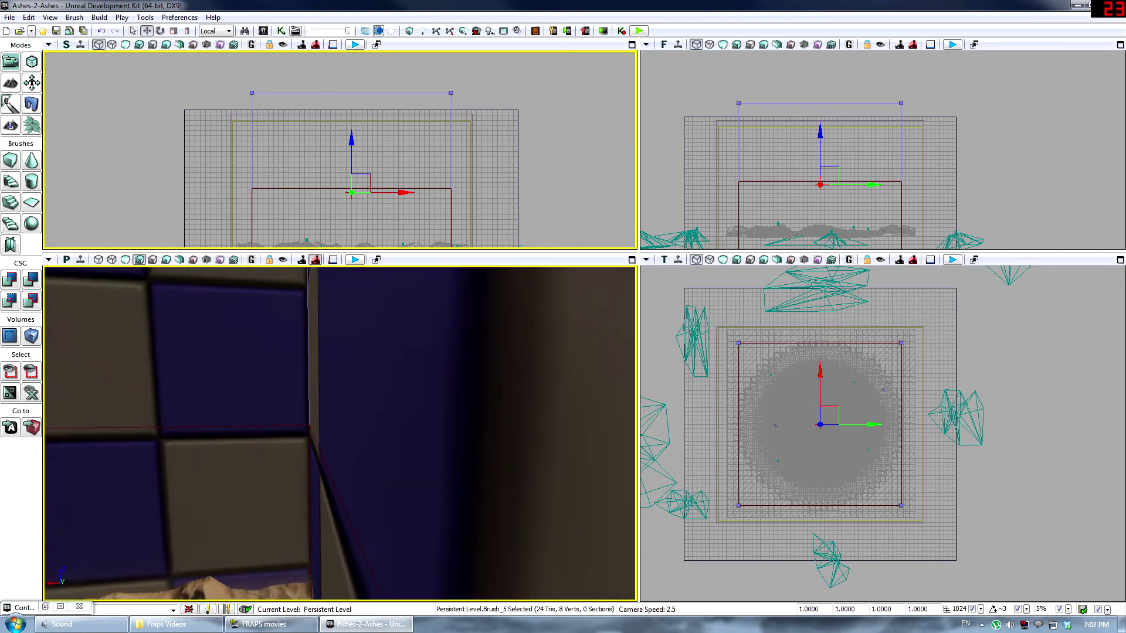
pyautogui.click(446, 376)
pyautogui.rightClick(414, 431)
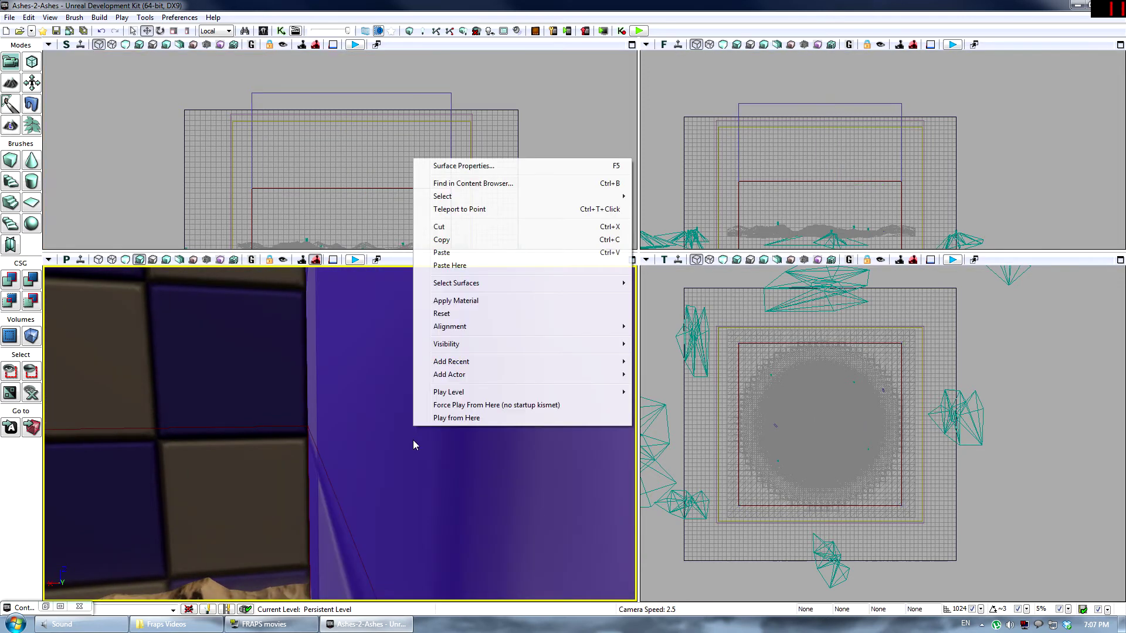
pyautogui.moveTo(464, 284)
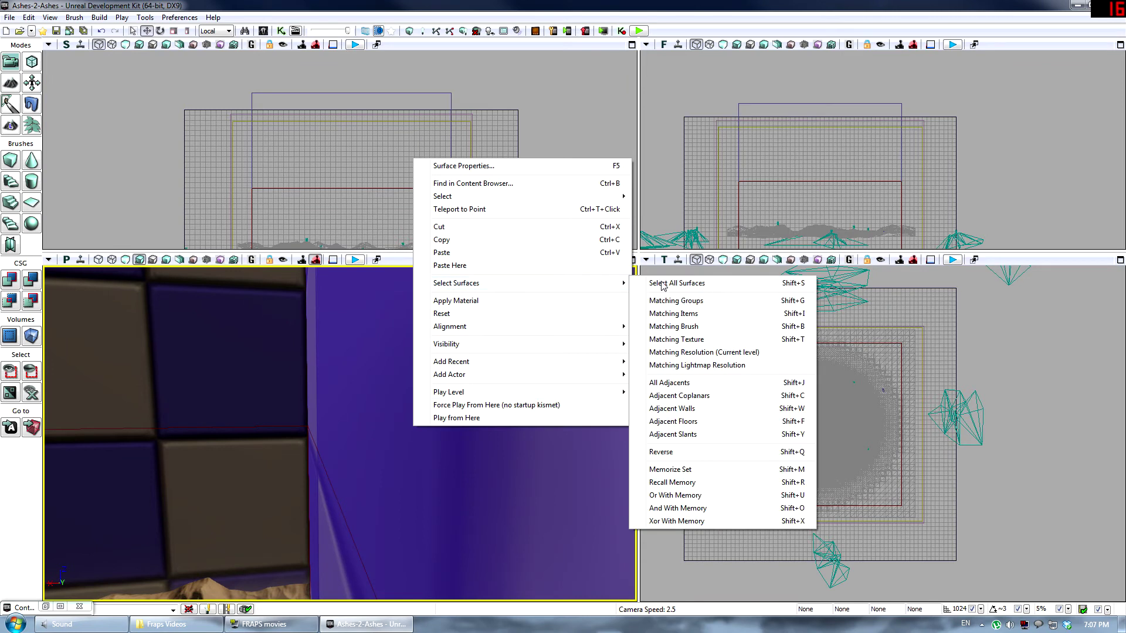
pyautogui.click(701, 329)
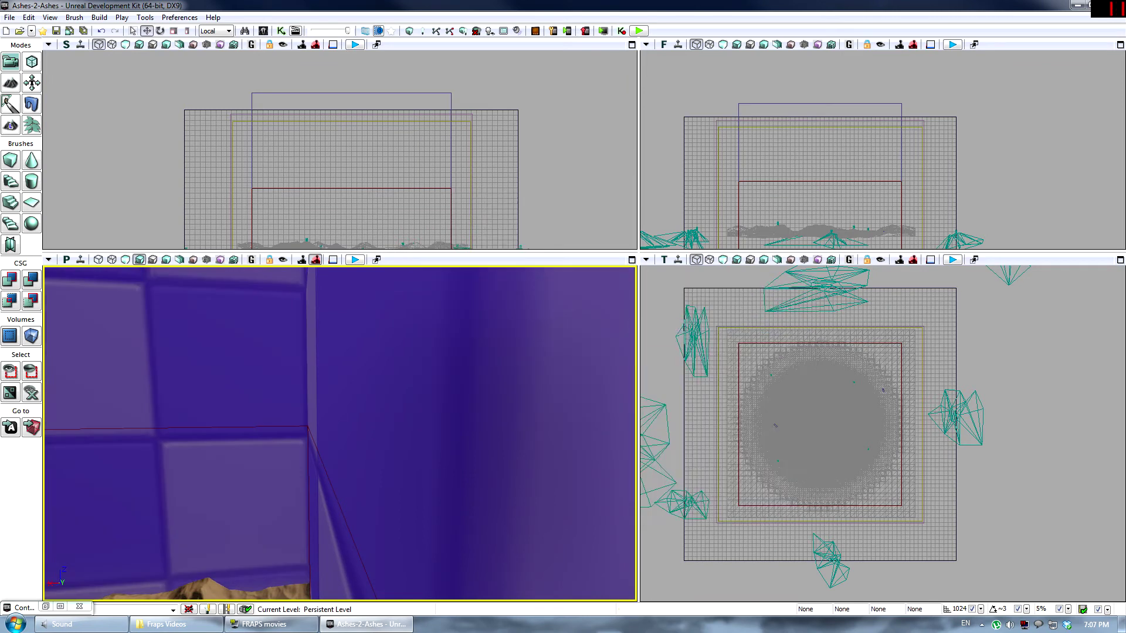
# Step: Open the surface properties of the selected walls and apply a simple texture scaling of 1
pyautogui.rightClick(371, 161)
pyautogui.click(464, 171)
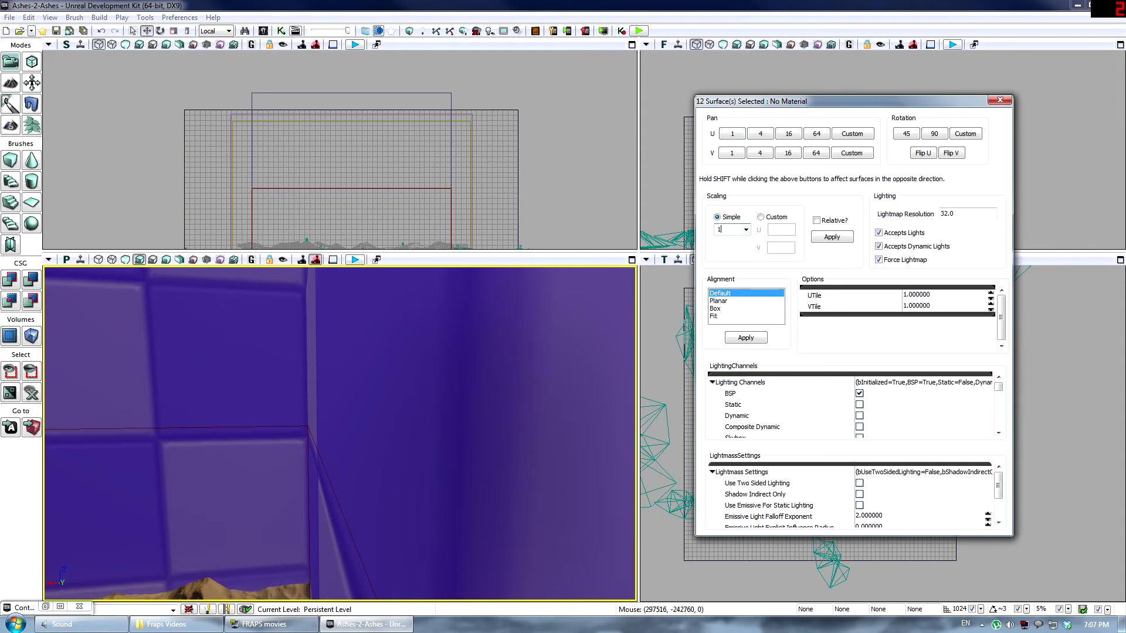
pyautogui.click(832, 237)
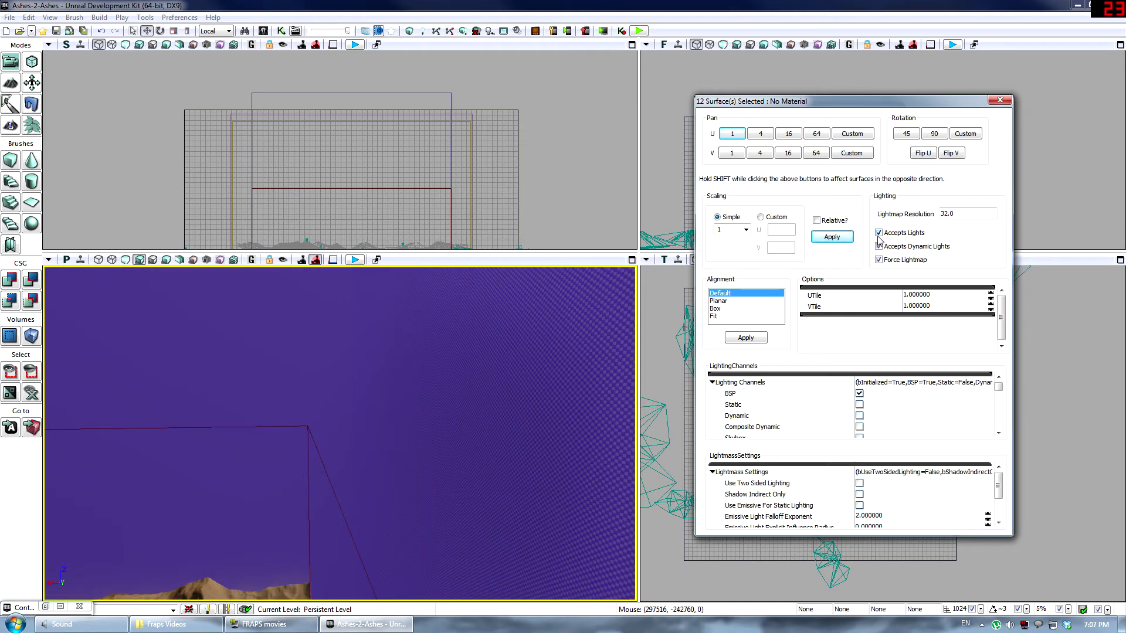
pyautogui.moveTo(469, 381); pyautogui.dragTo(484, 385, button='right')
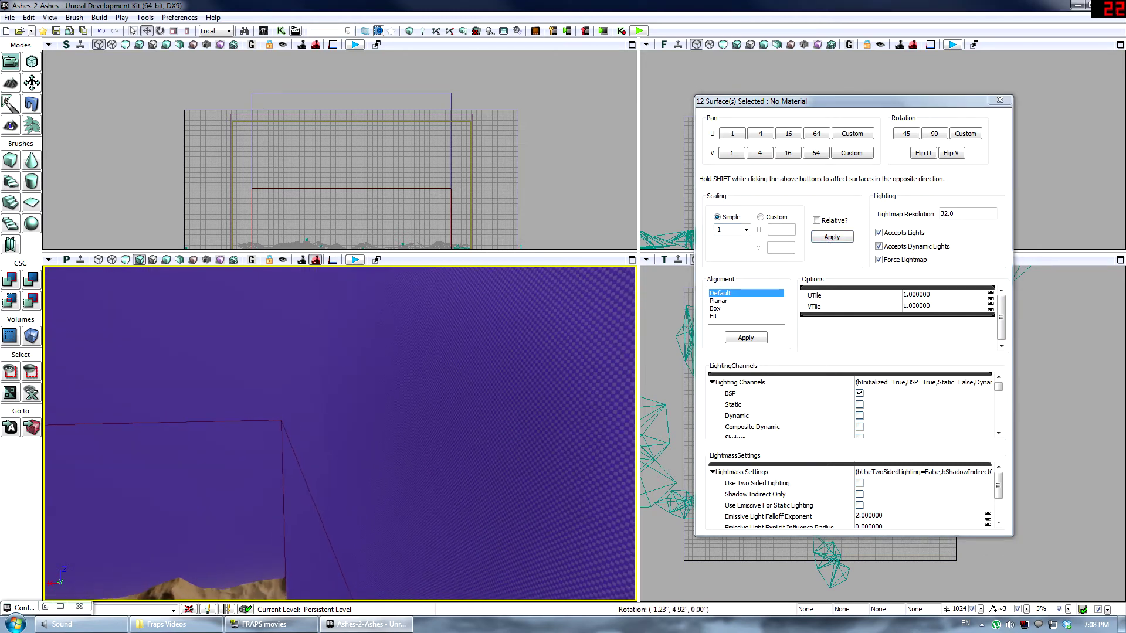
# Step: Reapply the simple scaling of 1 to the selected walls and turn off Accepts Lights, Accepts Dynamic Lights and Force Lightmap
pyautogui.press('d')
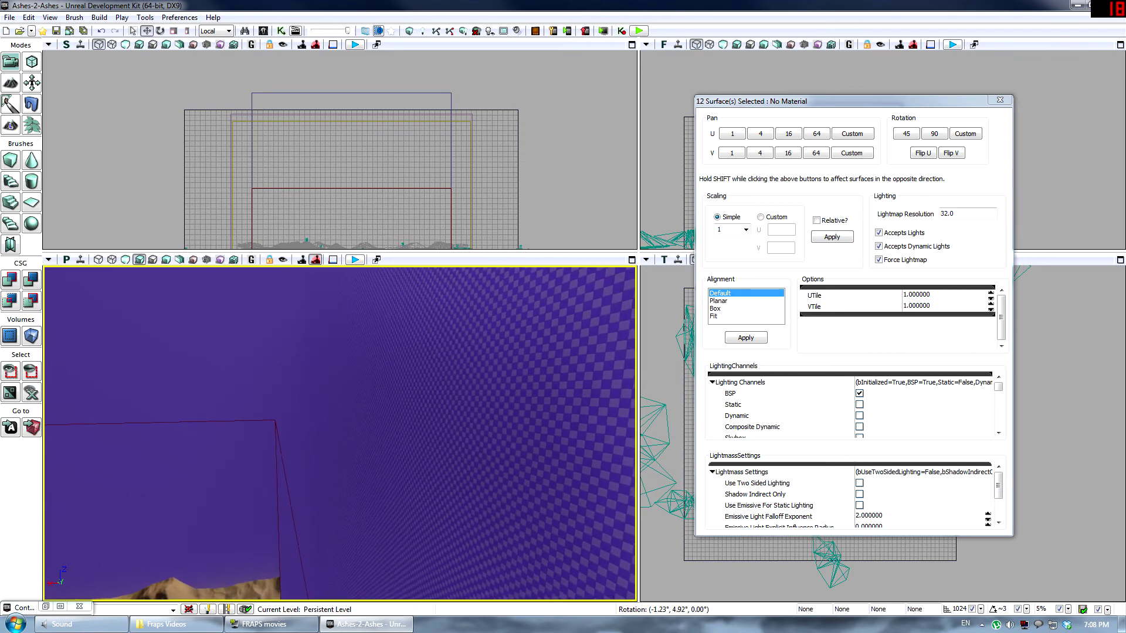
pyautogui.press('d')
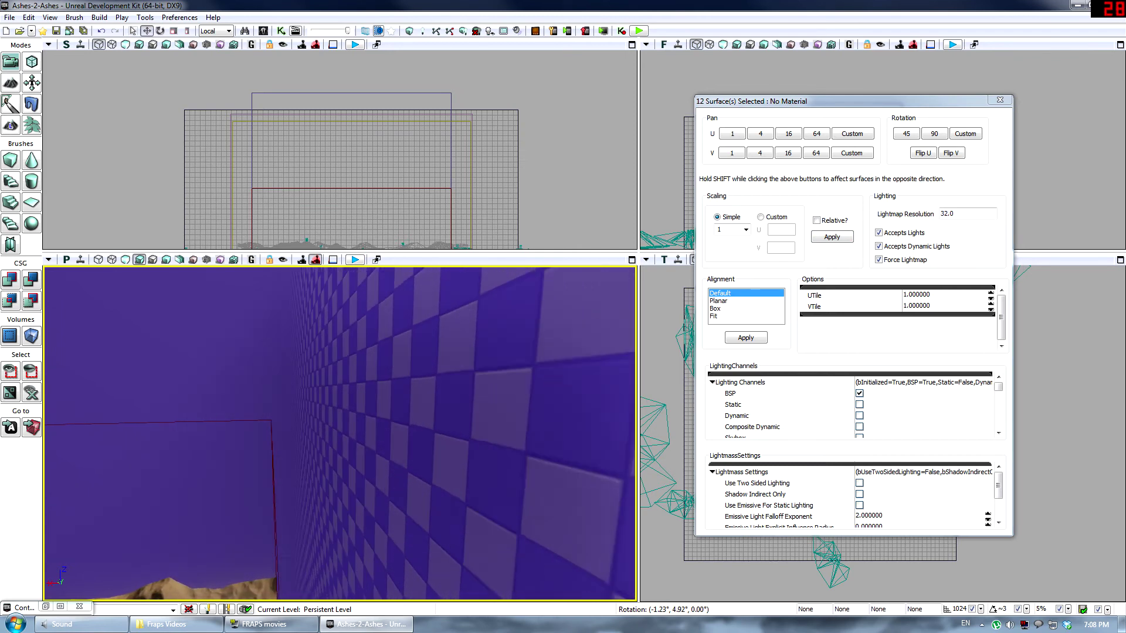
pyautogui.scroll(-5, 457, 434)
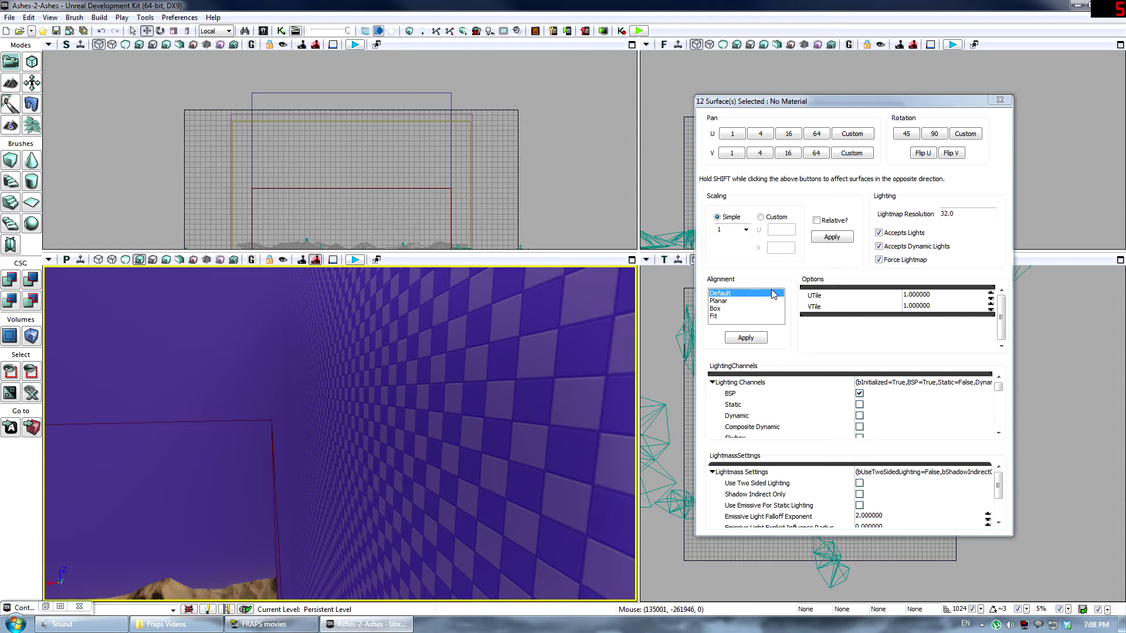
pyautogui.click(832, 237)
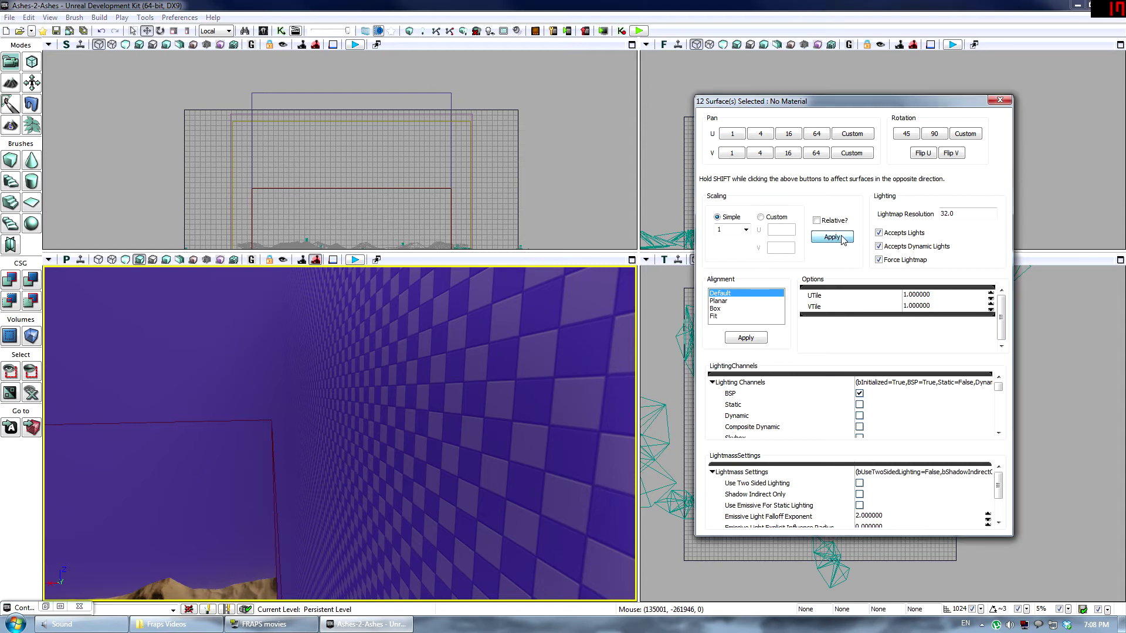
pyautogui.click(879, 233)
pyautogui.click(999, 101)
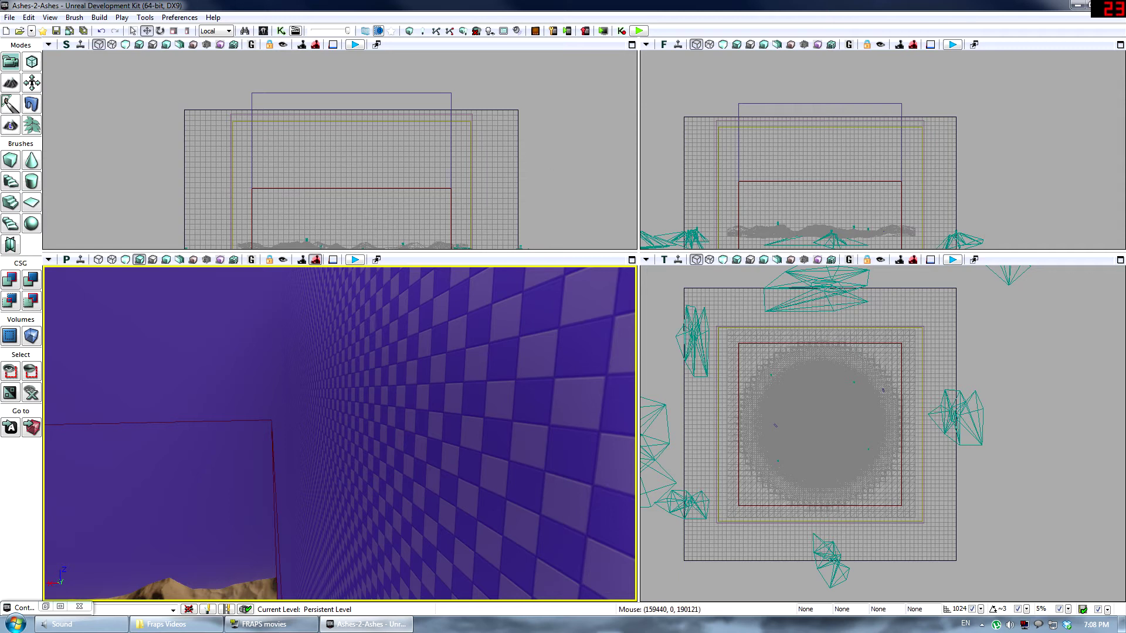
# Step: Set the collision type of the added box brush to COLLIDE_BlockAll in its brush properties
pyautogui.click(451, 156)
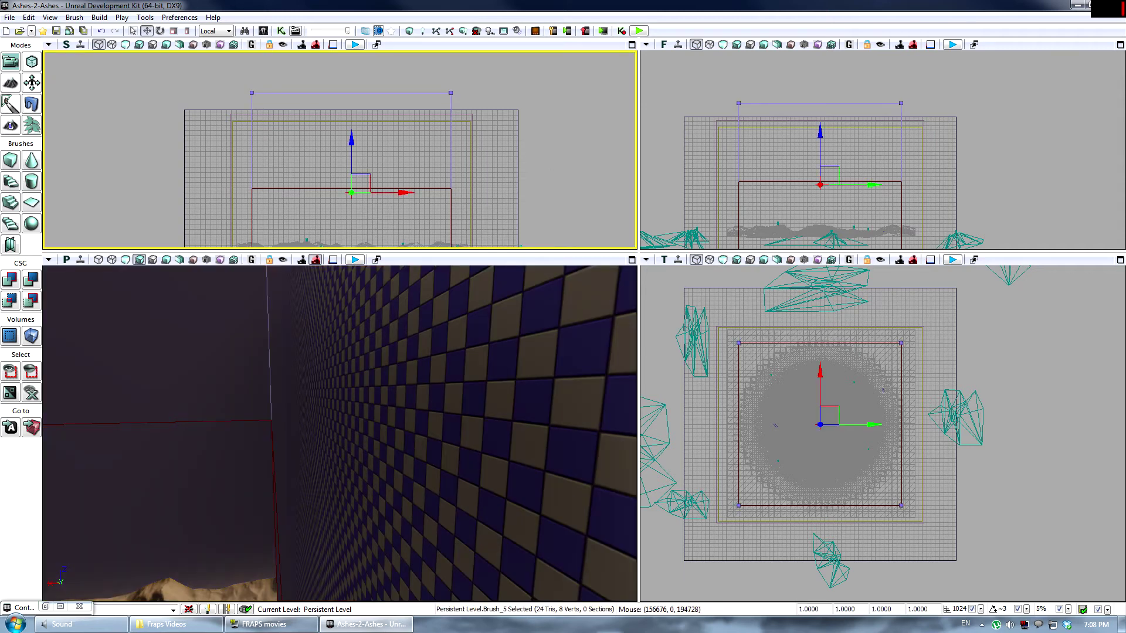
pyautogui.doubleClick(452, 156)
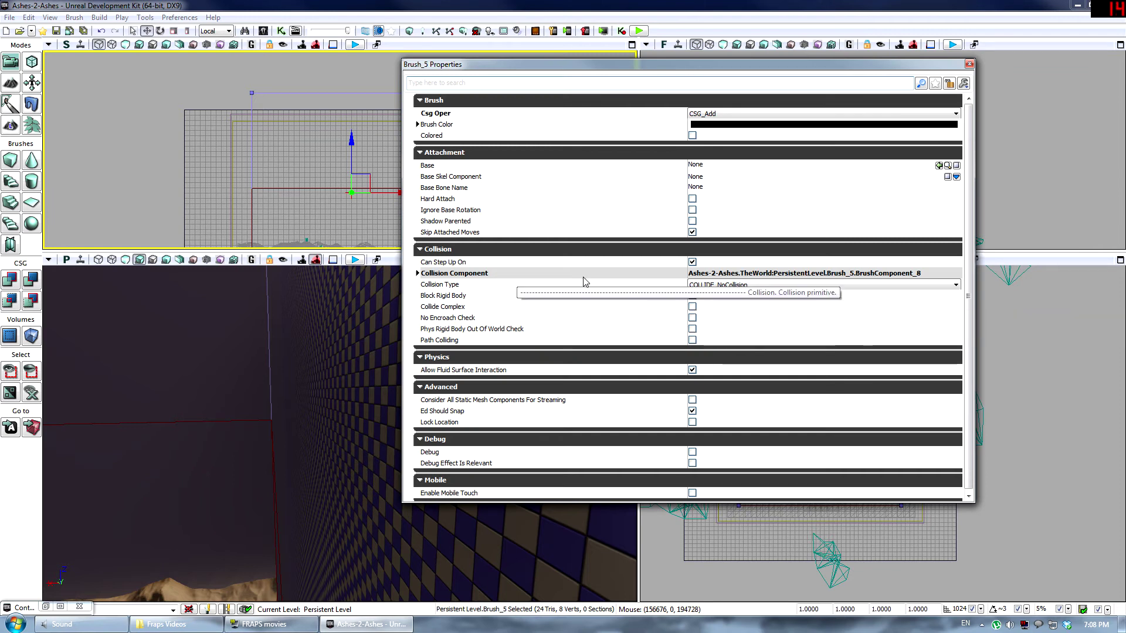
pyautogui.click(704, 286)
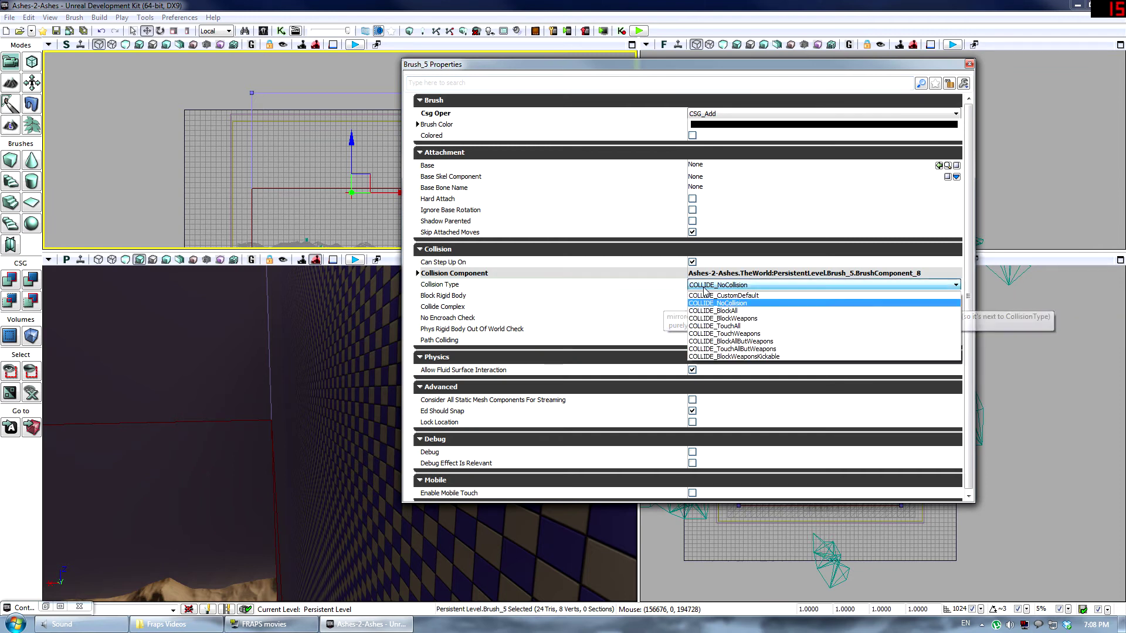
pyautogui.click(743, 312)
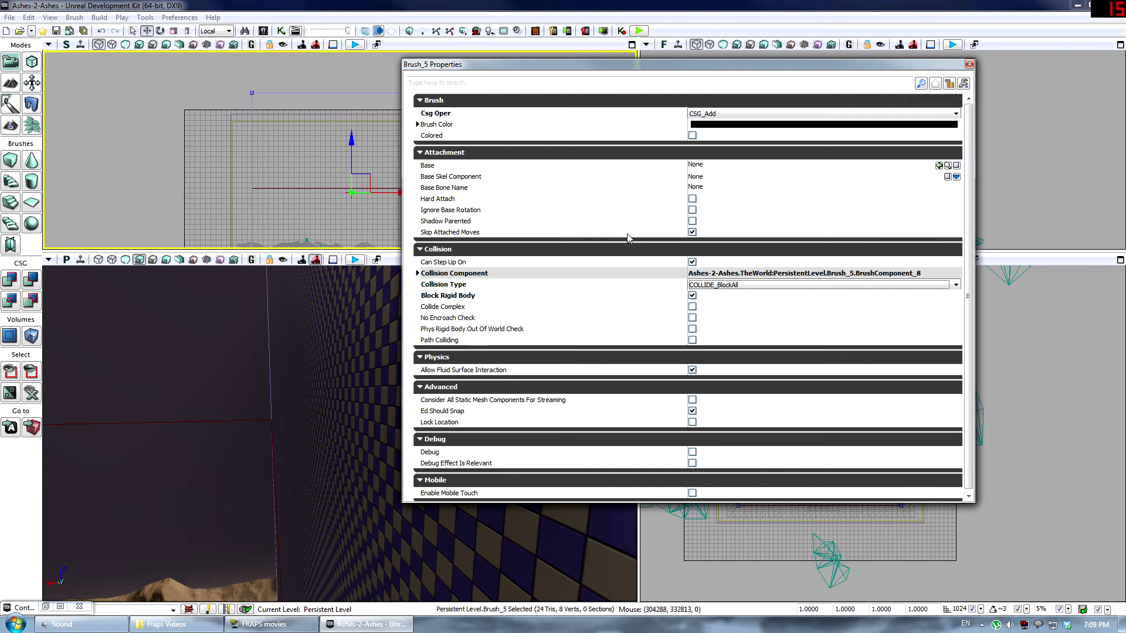
pyautogui.click(969, 65)
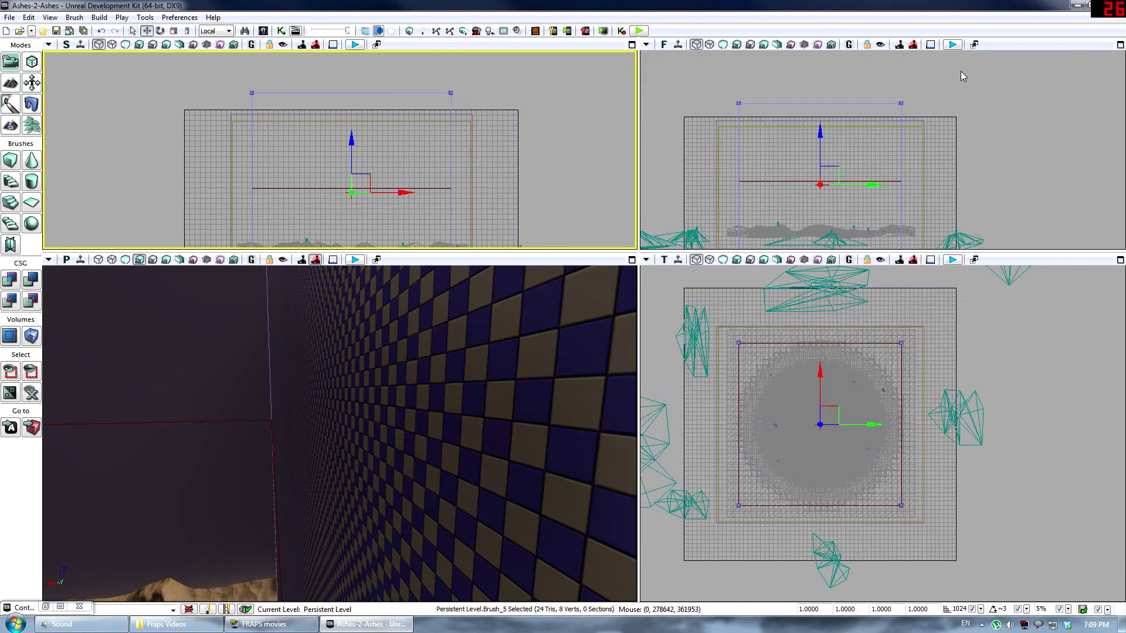
# Step: Select all of the box's surfaces by matching brush and check the lighting options in their surface properties
pyautogui.moveTo(411, 375)
pyautogui.mouseDown(button='right')
pyautogui.moveTo(352, 393)
pyautogui.moveTo(393, 372)
pyautogui.mouseUp(button='right')
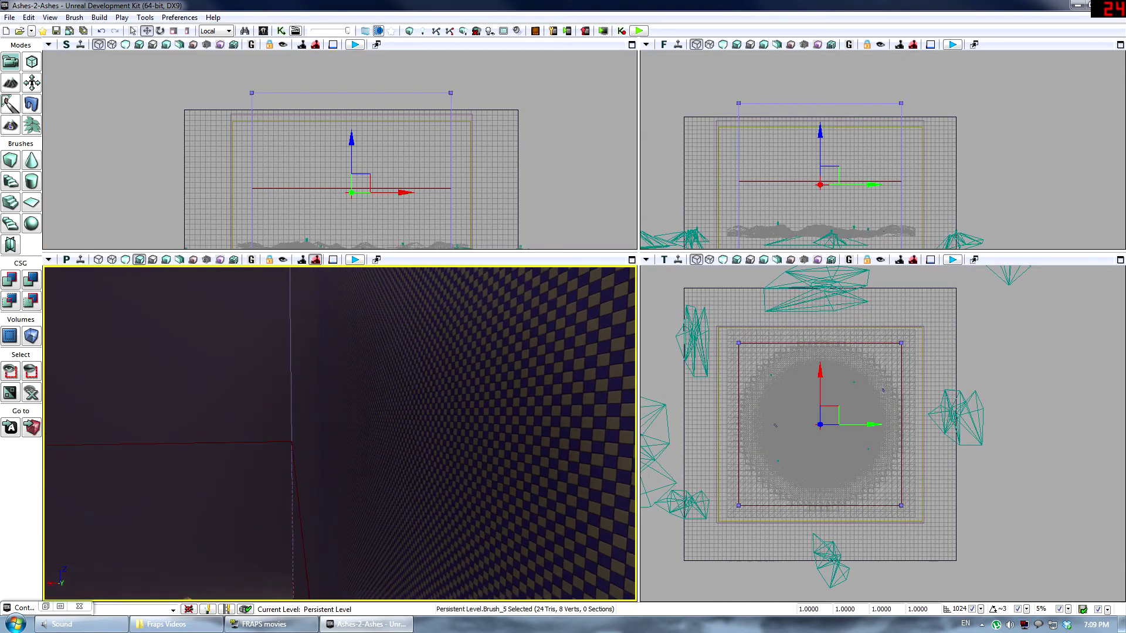
pyautogui.rightClick(482, 420)
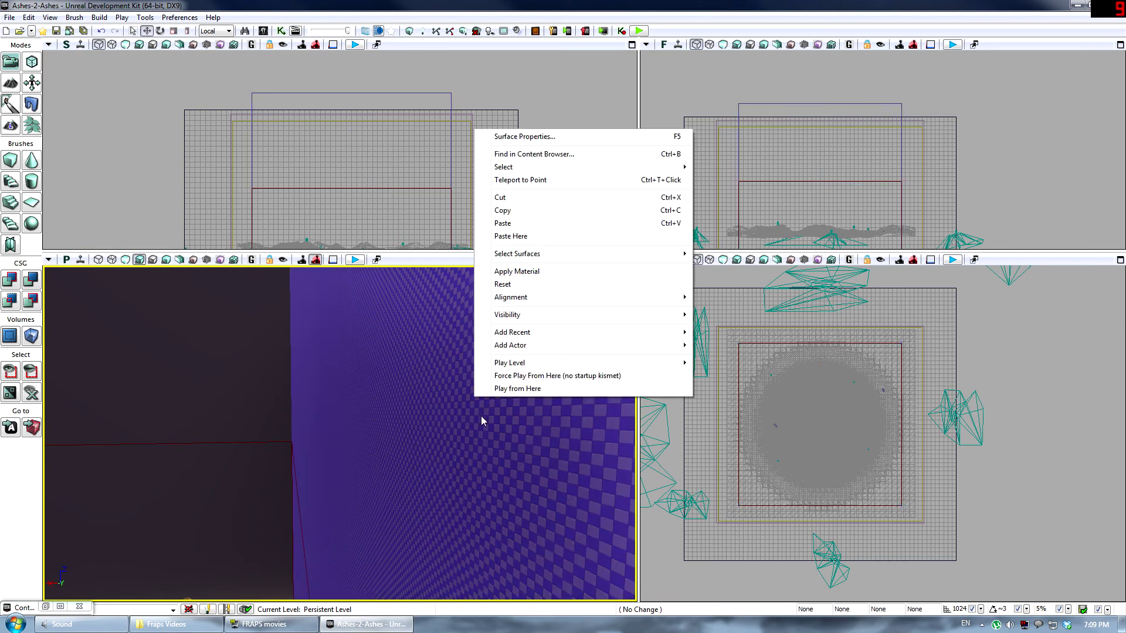
pyautogui.moveTo(571, 256)
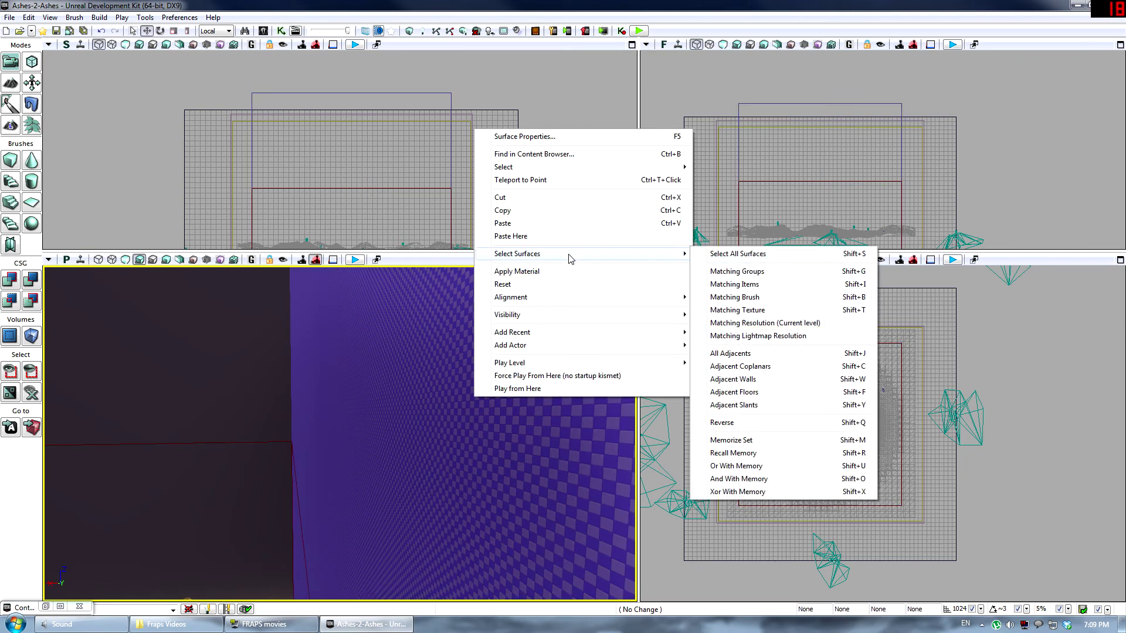
pyautogui.click(762, 298)
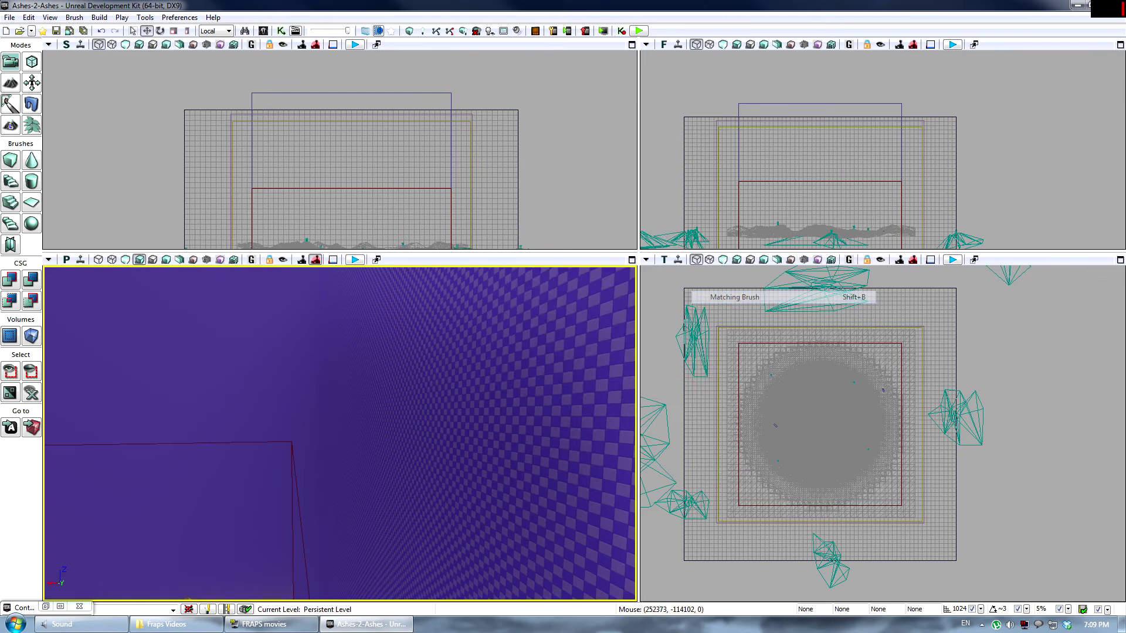
pyautogui.rightClick(476, 434)
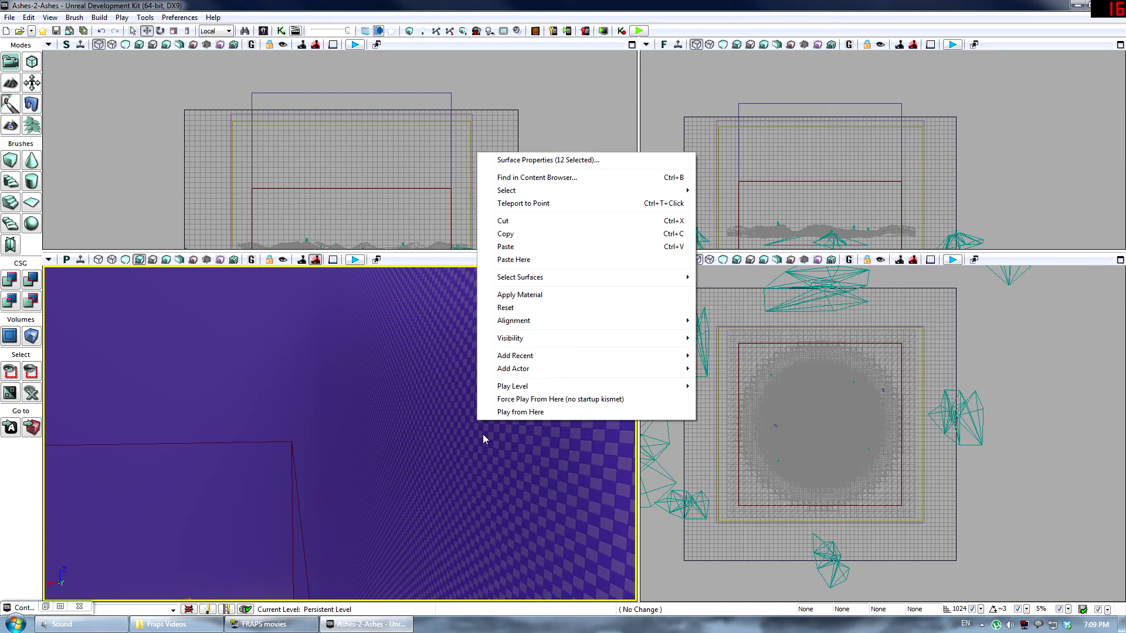
pyautogui.click(570, 165)
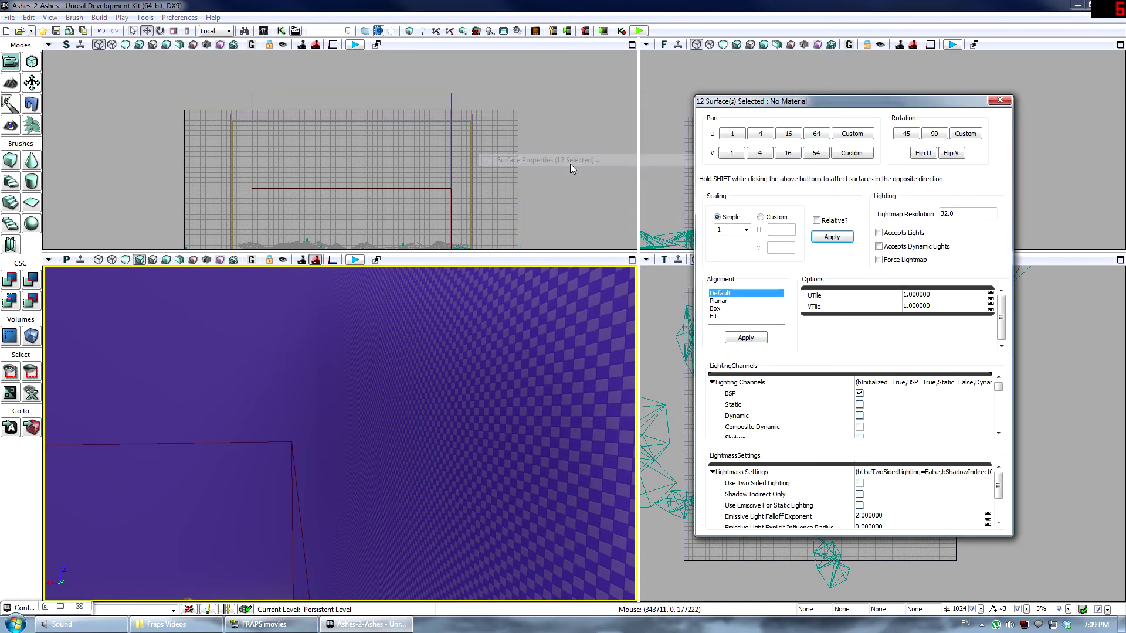
pyautogui.click(1002, 103)
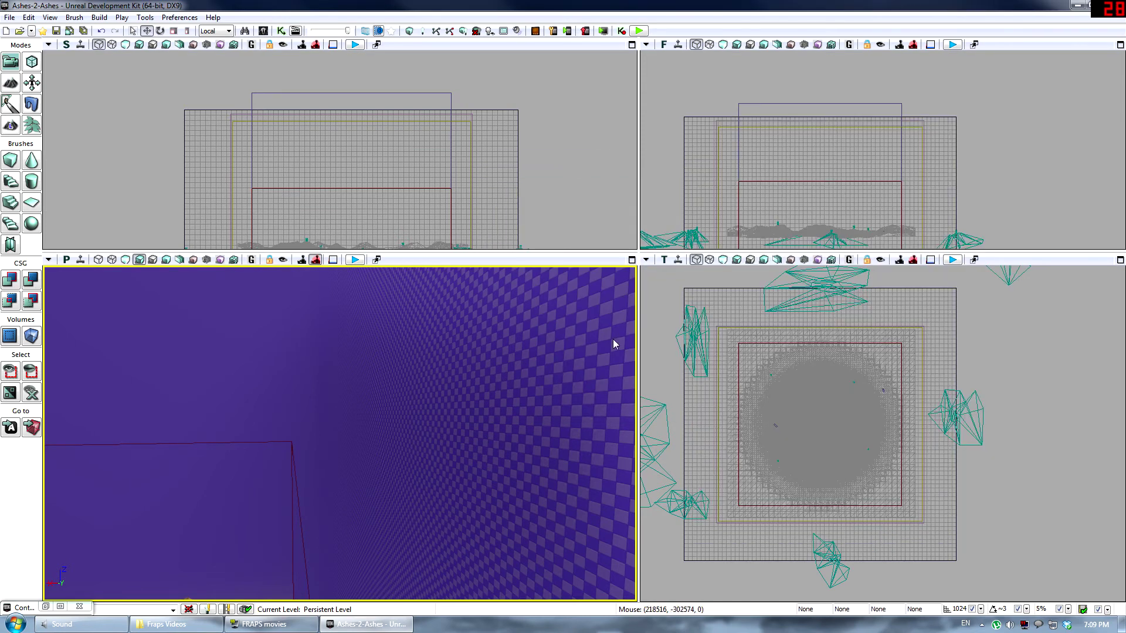
# Step: Apply the scanline_Mat material from the FFGameContent package to the box's selected surfaces and view the result on the walls
pyautogui.click(60, 607)
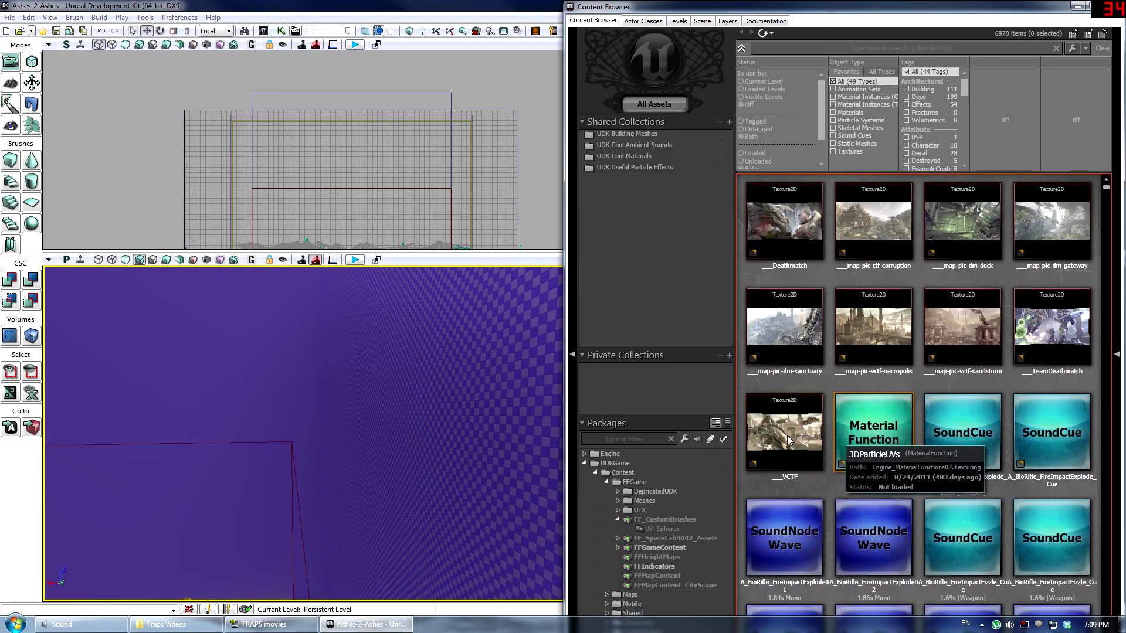
pyautogui.click(674, 547)
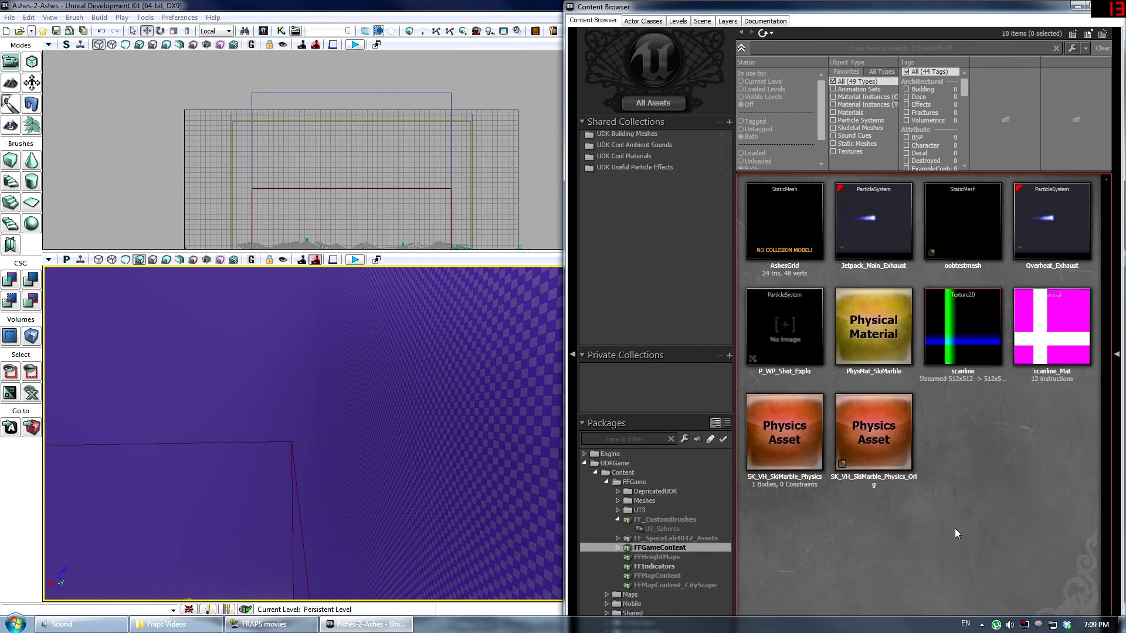
pyautogui.click(1042, 329)
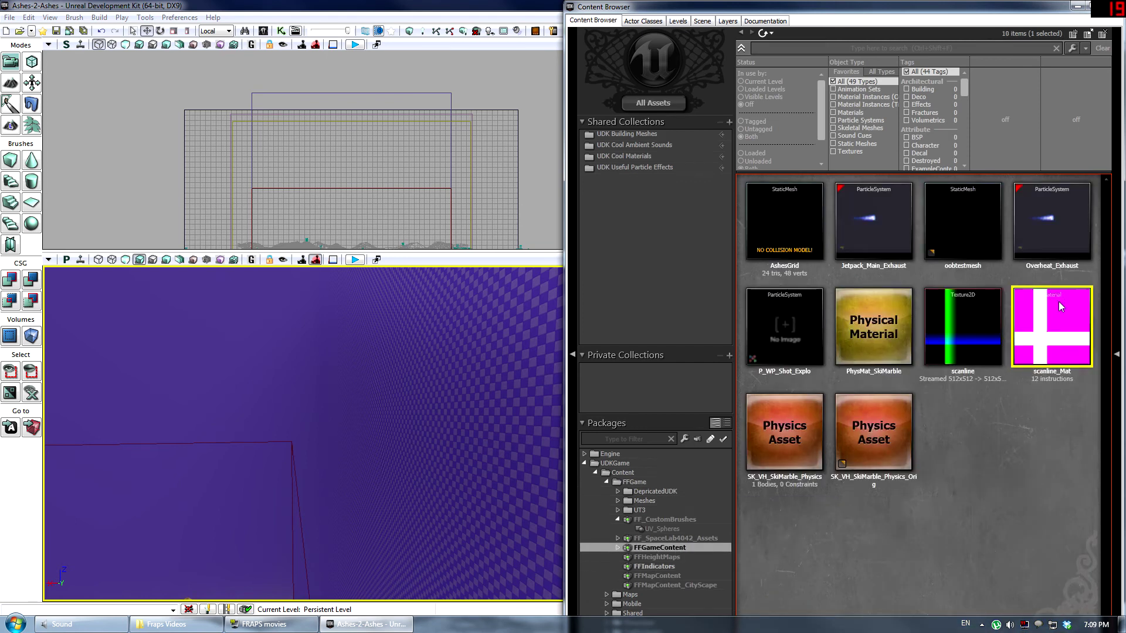
pyautogui.rightClick(427, 115)
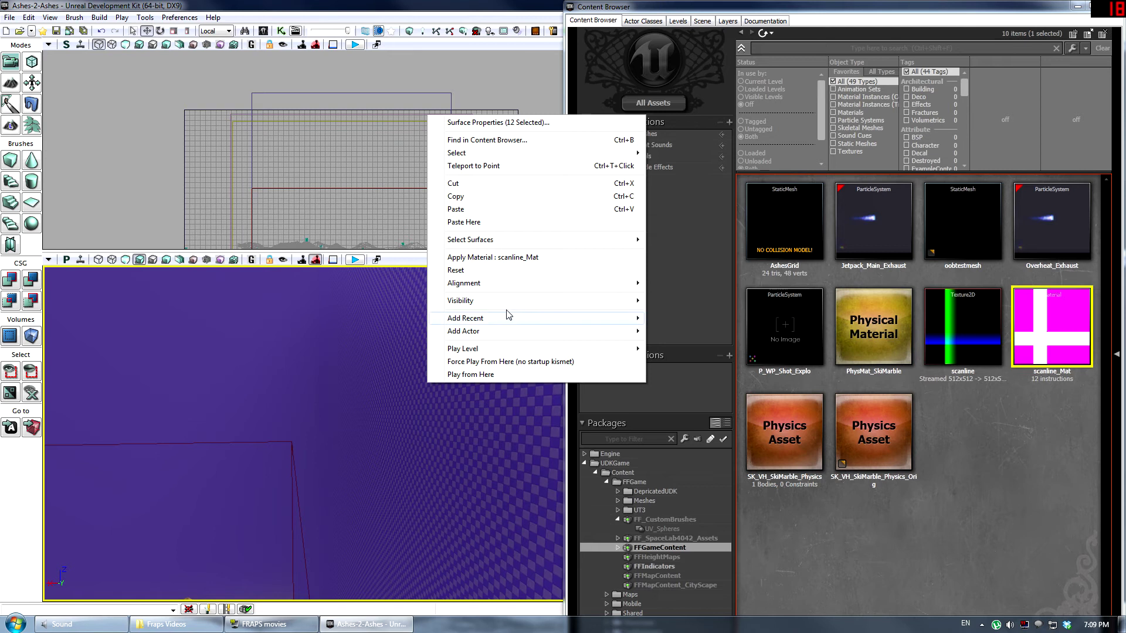
pyautogui.click(503, 258)
pyautogui.moveTo(334, 434); pyautogui.dragTo(422, 390, button='right')
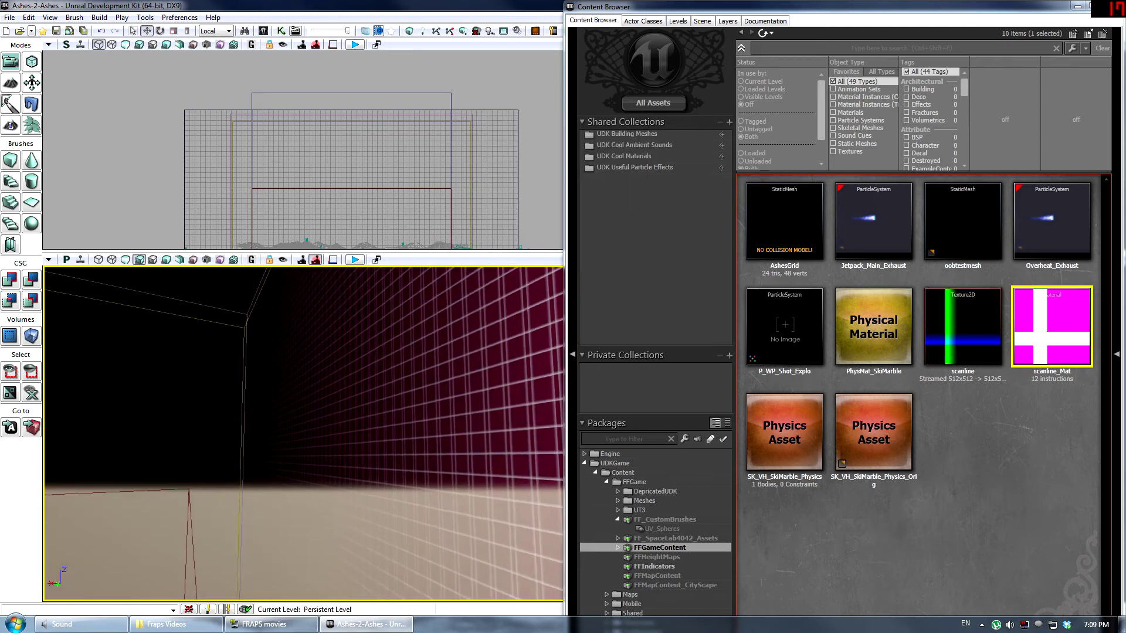
pyautogui.press('d')
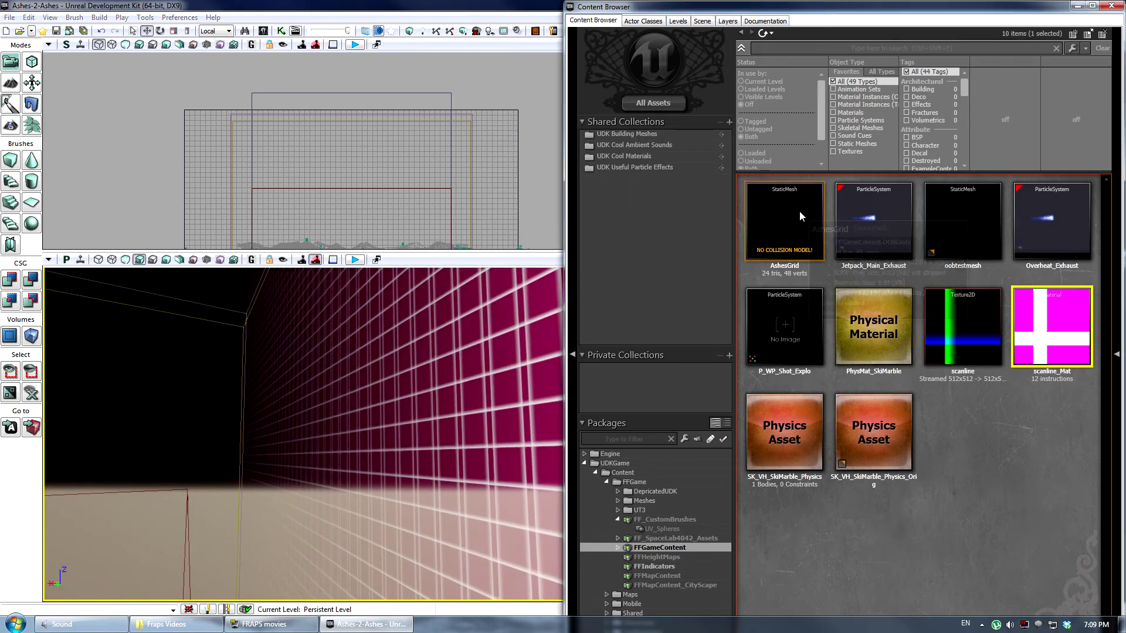
# Step: Delete the AshesGrid static mesh from the FFGameContent package, agreeing to clear the undo history
pyautogui.click(800, 211)
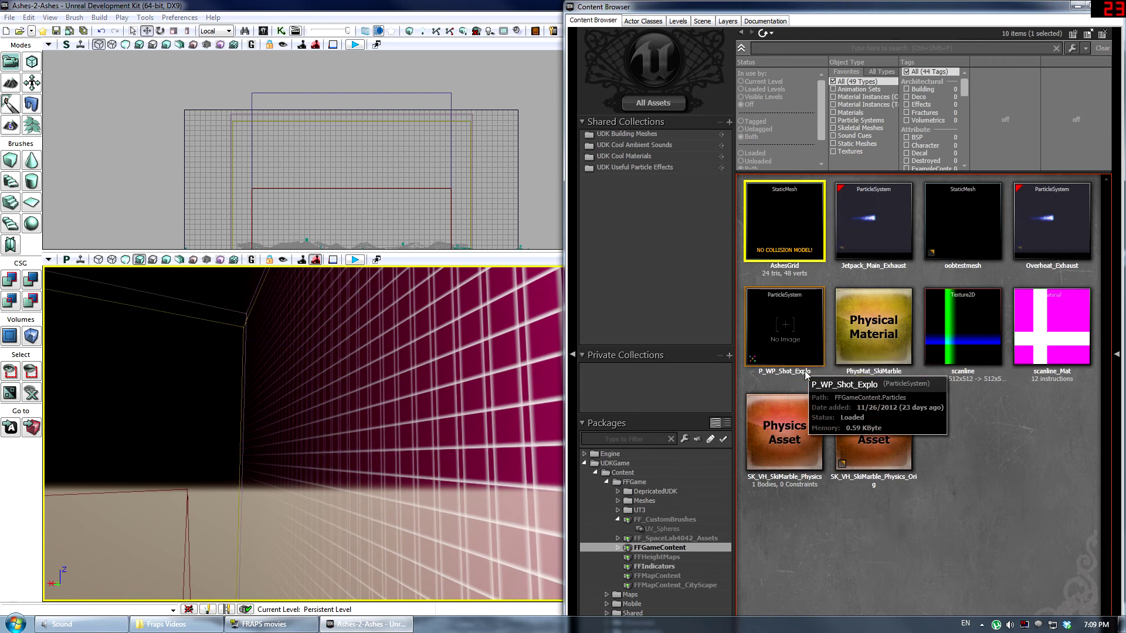
pyautogui.rightClick(789, 244)
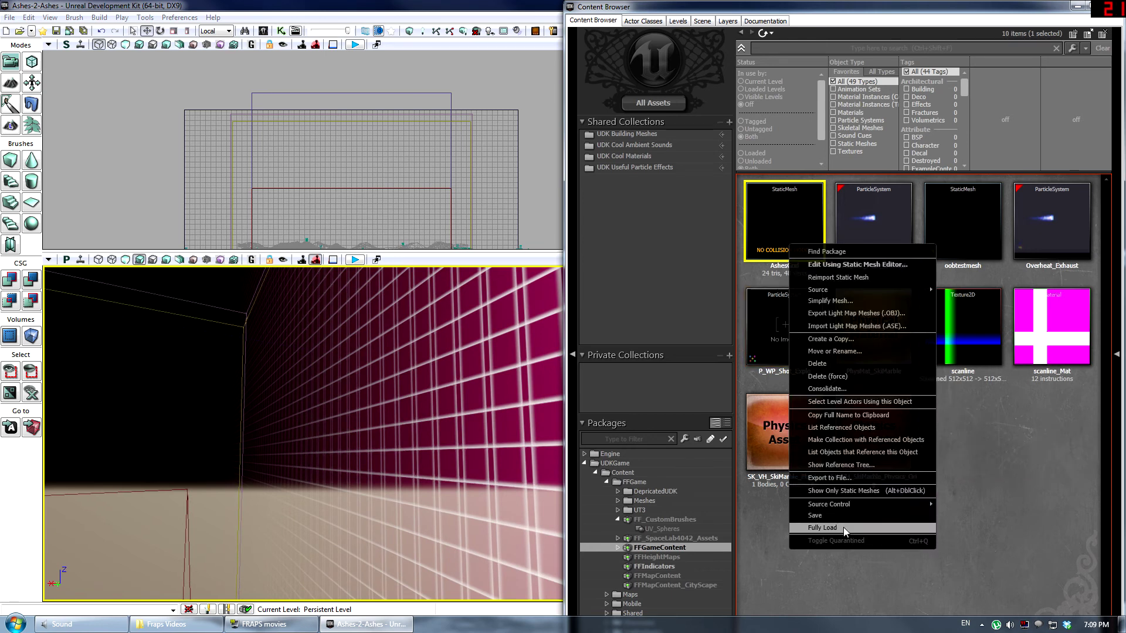
pyautogui.click(835, 365)
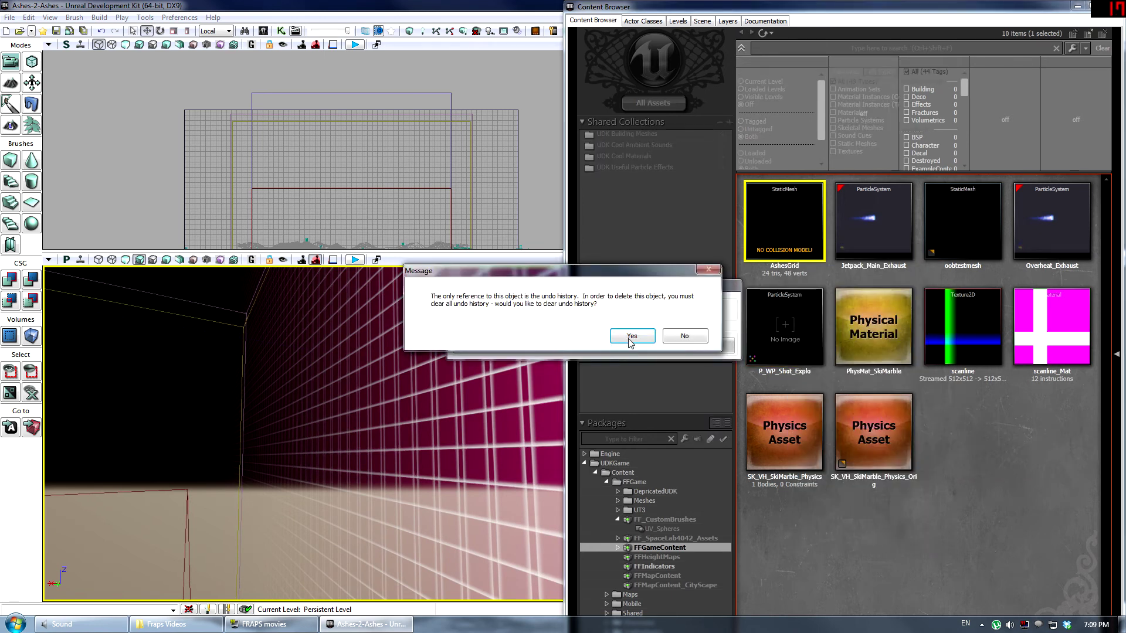
pyautogui.click(629, 336)
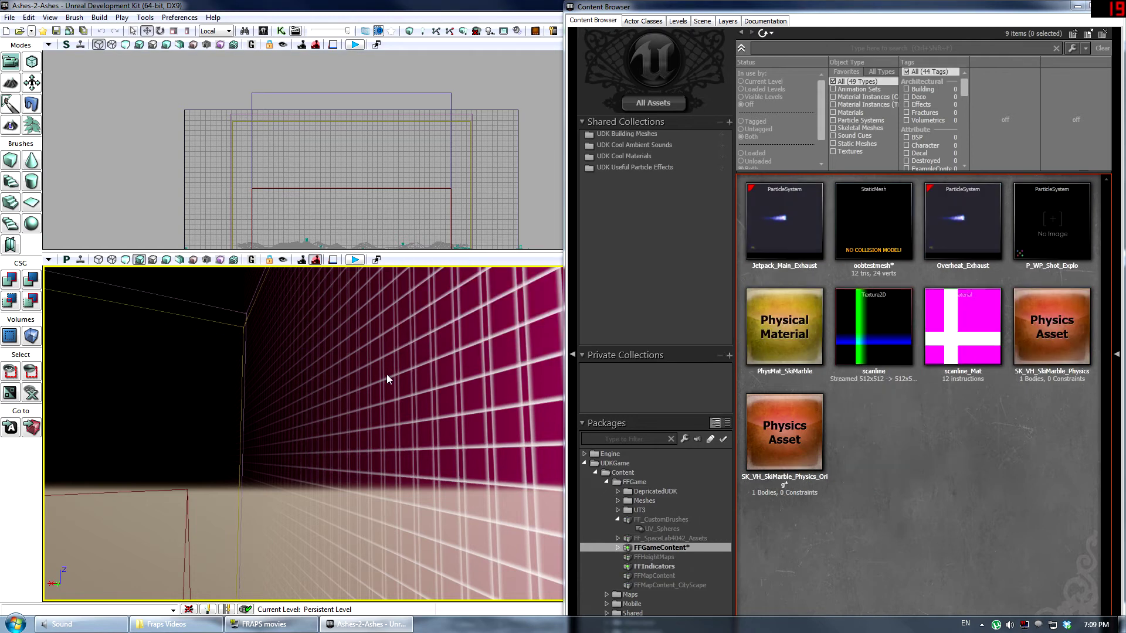
# Step: Start converting the box brush to a static mesh and choose FFGameContent as the destination package
pyautogui.moveTo(412, 400); pyautogui.dragTo(389, 402, button='right')
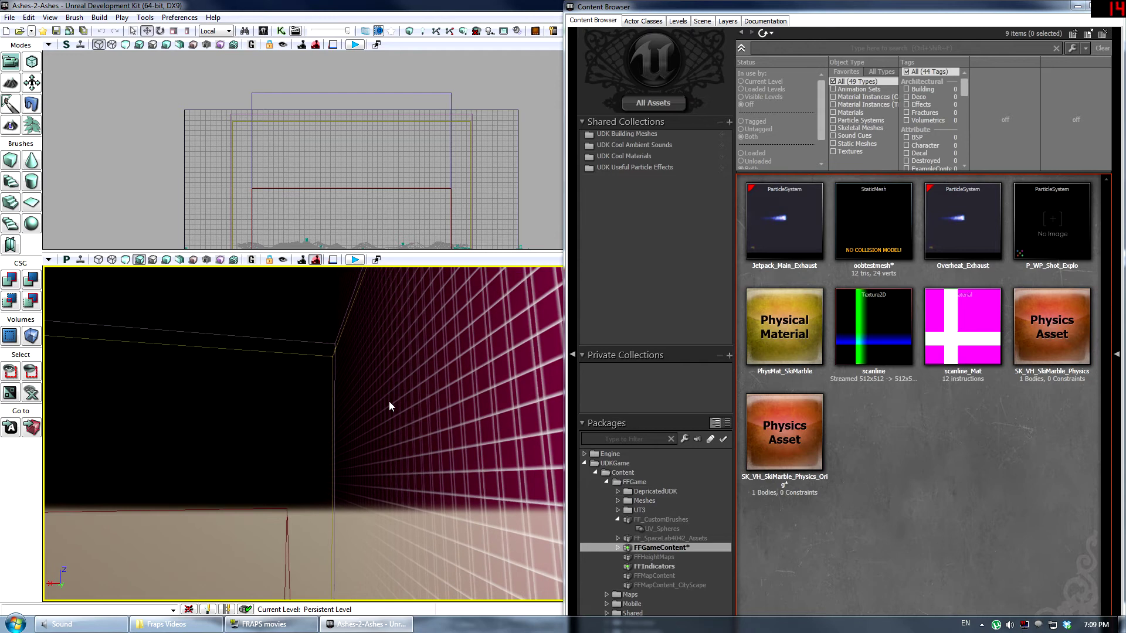
pyautogui.click(411, 93)
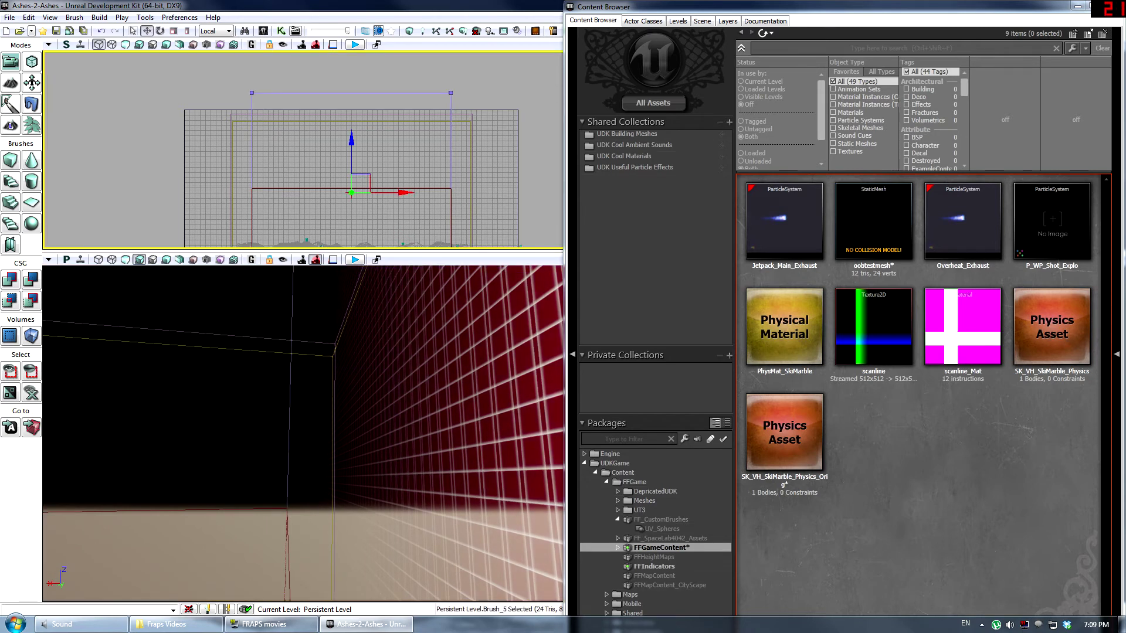
pyautogui.rightClick(451, 132)
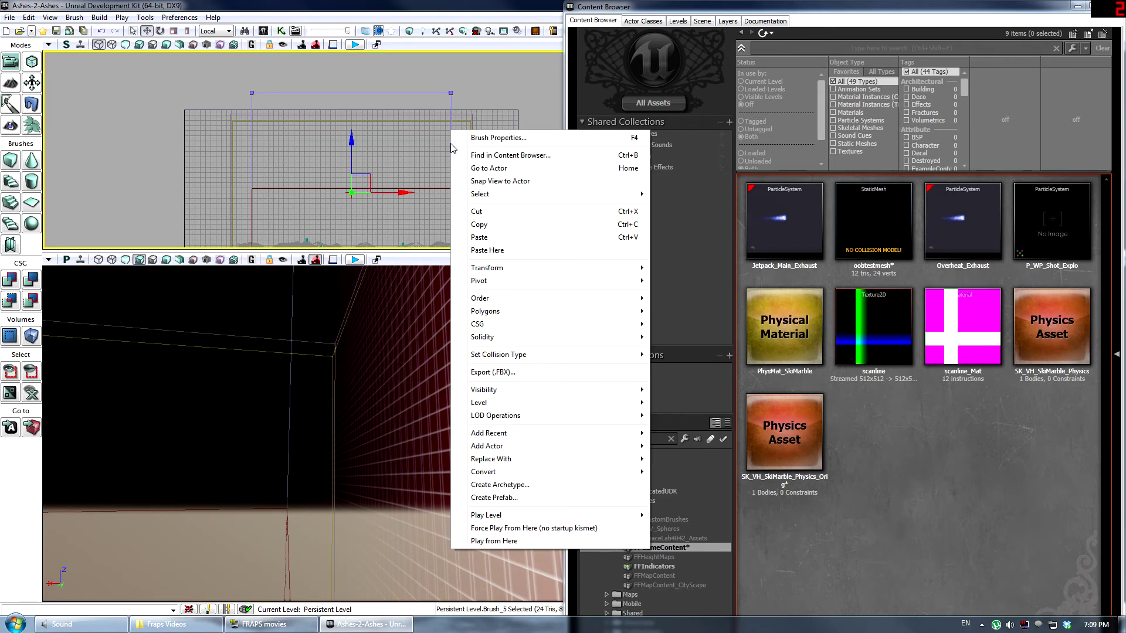
pyautogui.moveTo(503, 472)
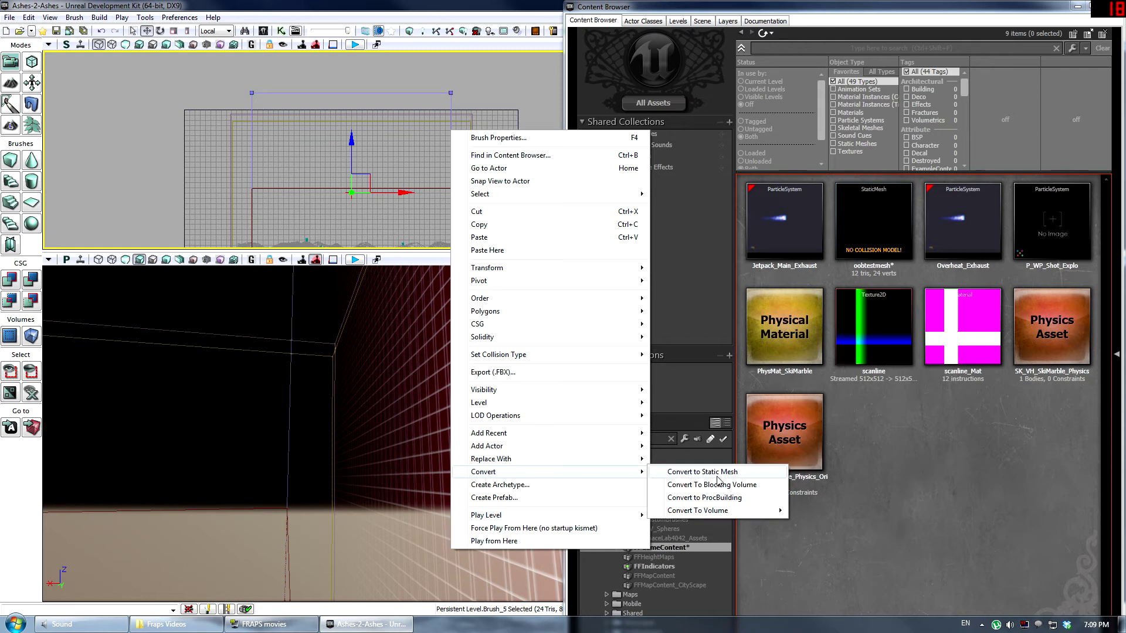
pyautogui.click(738, 472)
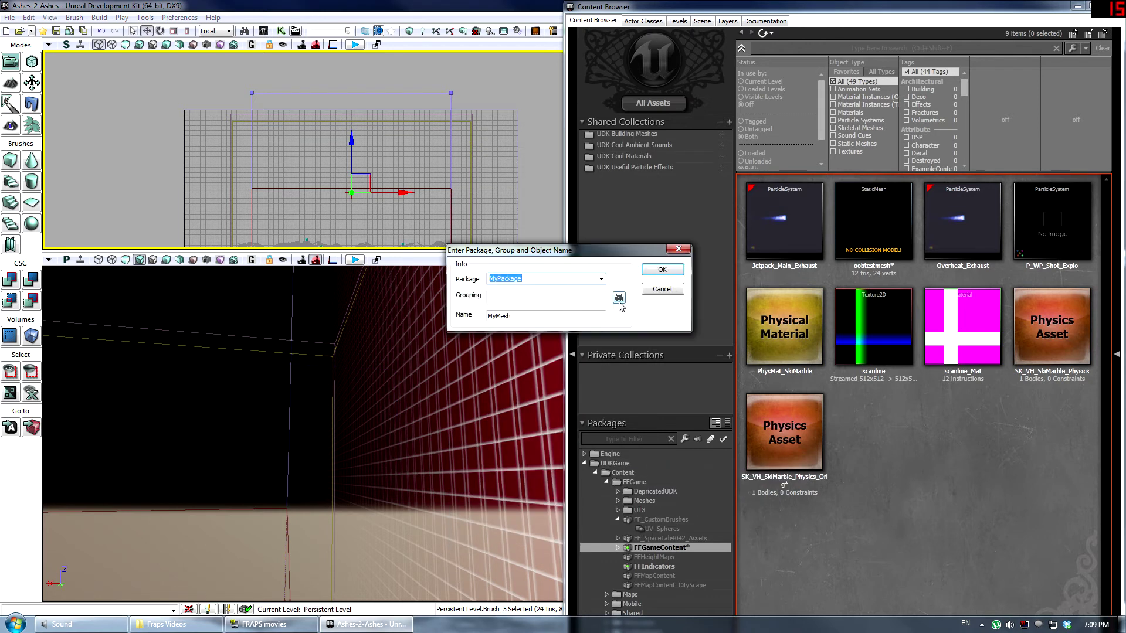
pyautogui.click(601, 279)
pyautogui.scroll(-20, 581, 402)
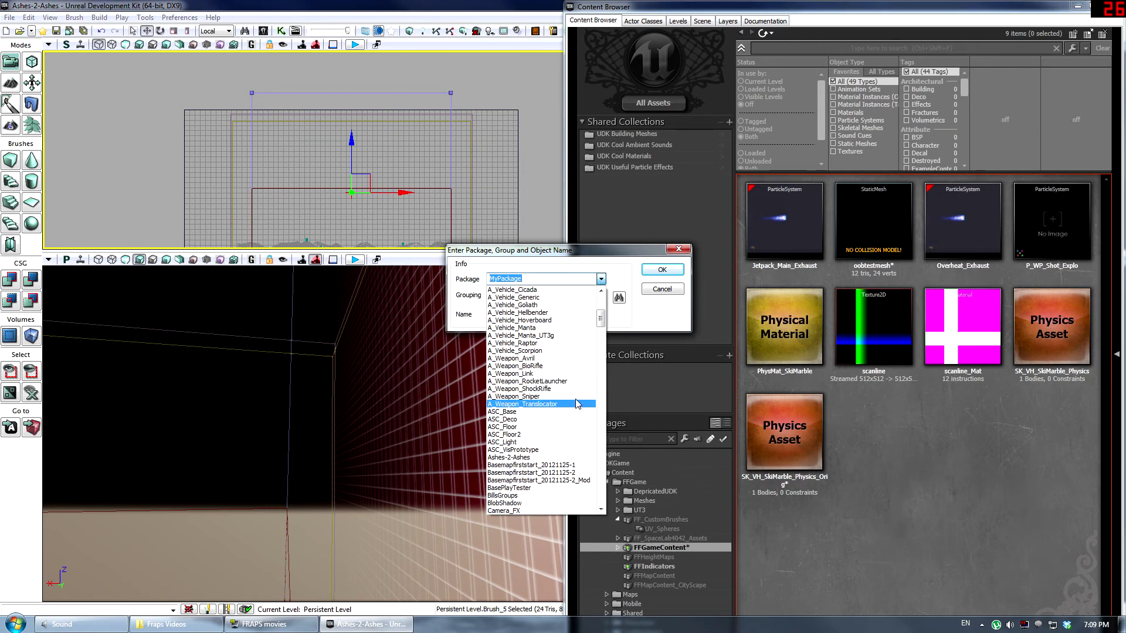
pyautogui.scroll(-2, 567, 410)
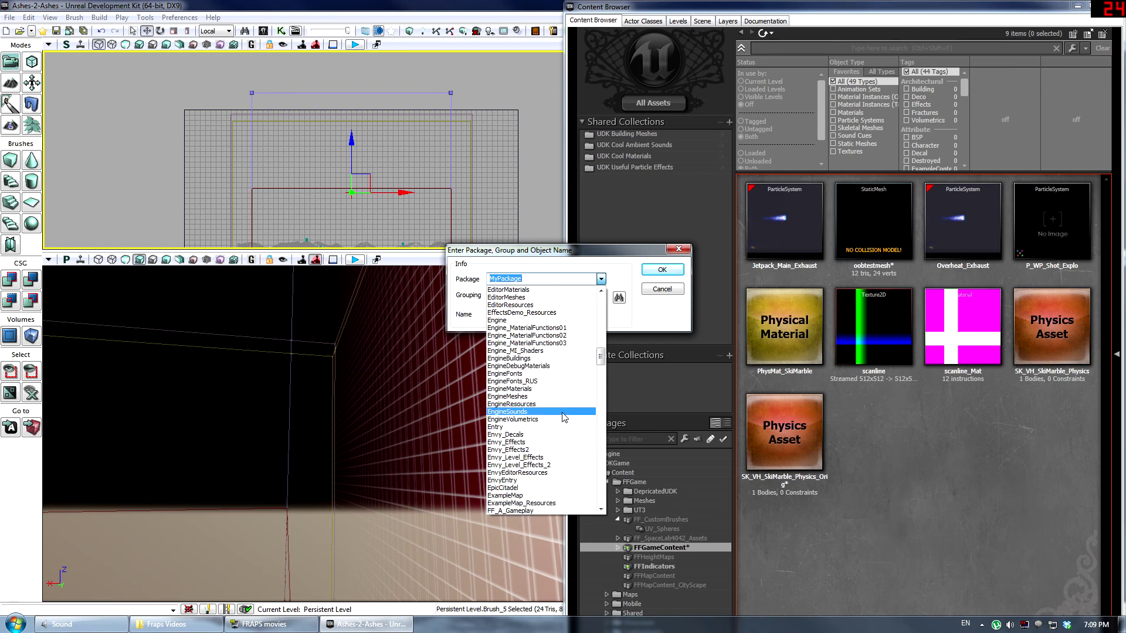
pyautogui.scroll(-5, 556, 444)
pyautogui.scroll(-8, 555, 444)
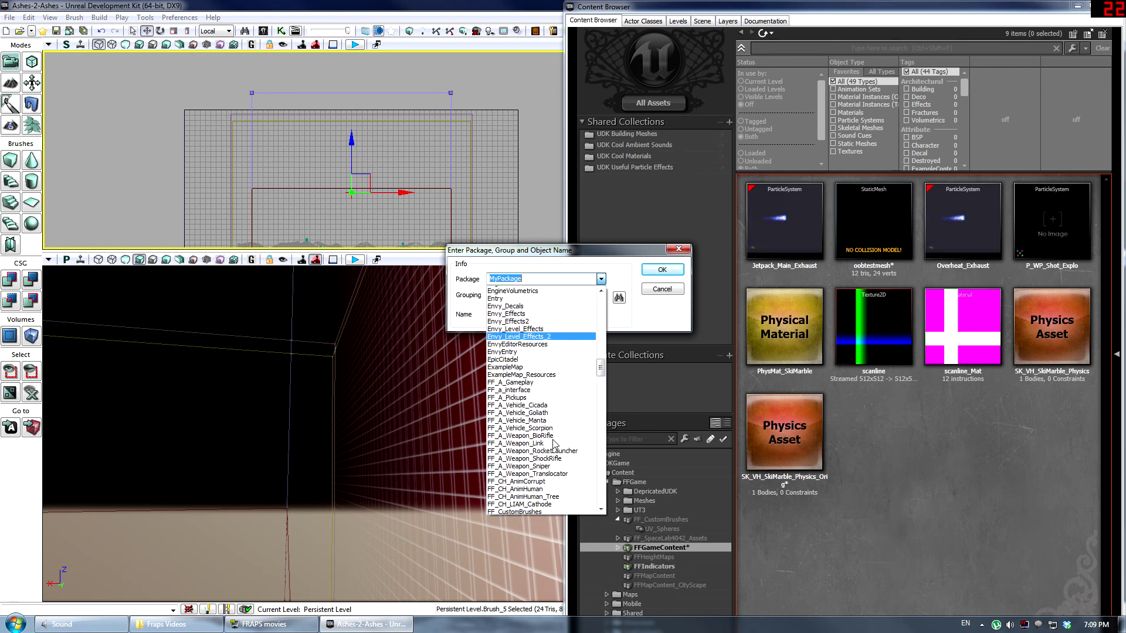
pyautogui.scroll(-3, 556, 444)
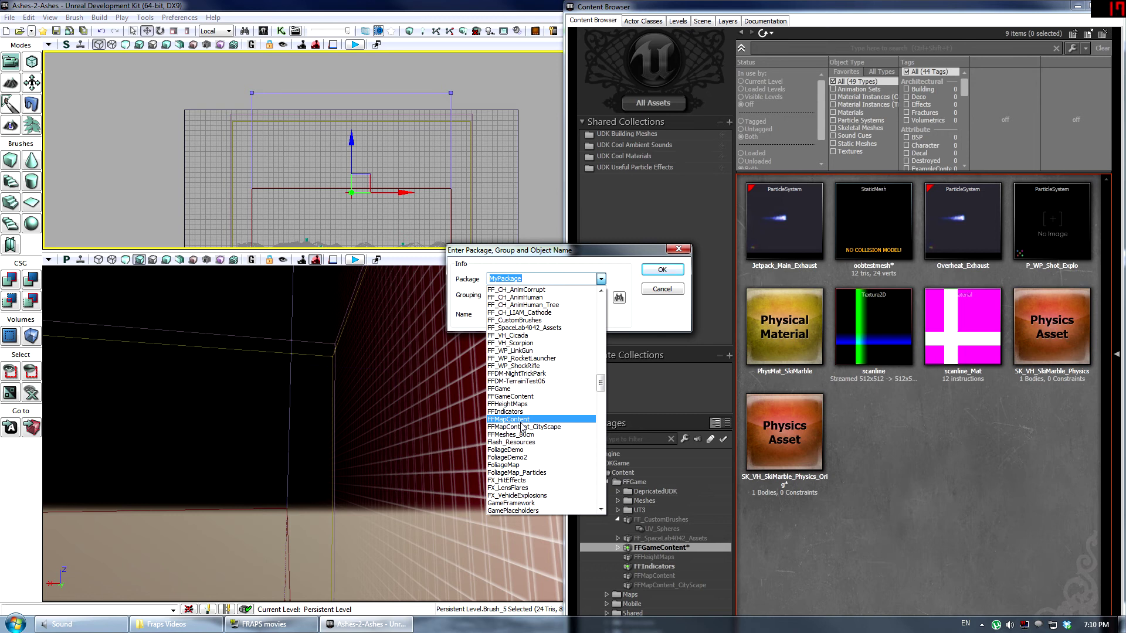
pyautogui.click(519, 396)
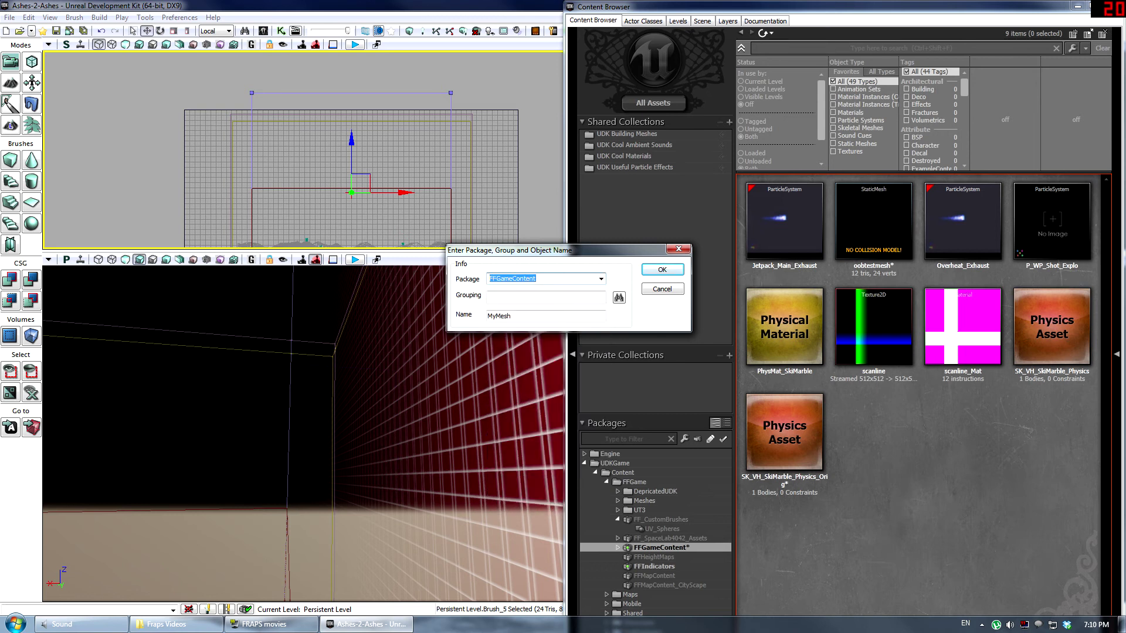
# Step: Name the new static mesh AshesOOBGrid and create it
pyautogui.moveTo(522, 315); pyautogui.dragTo(424, 313)
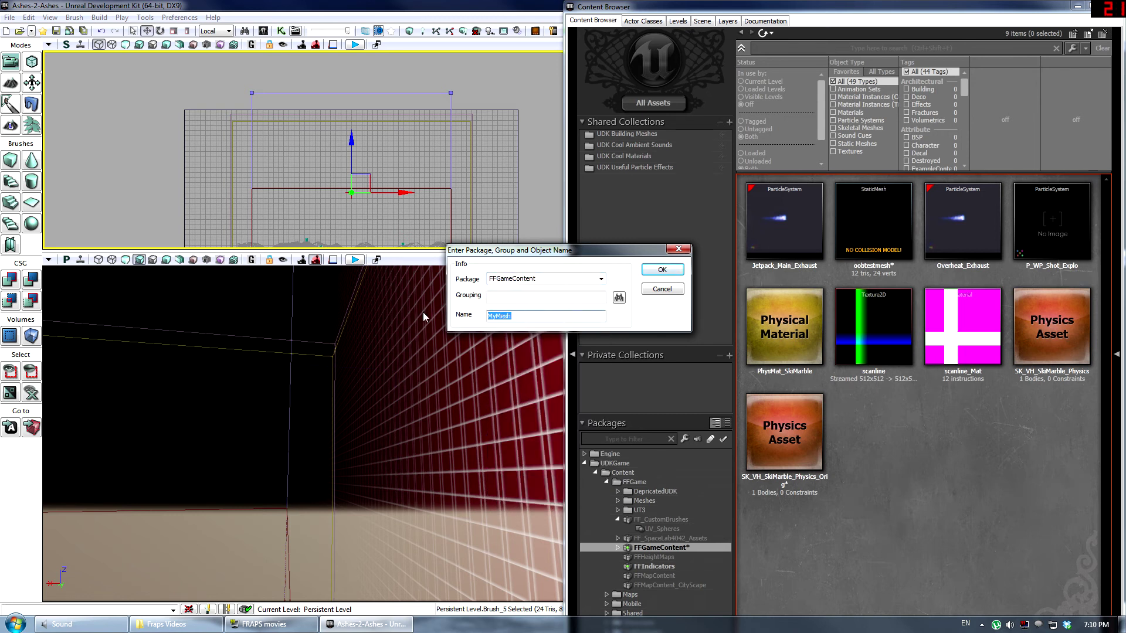
pyautogui.write('AshesOOBGrid')
pyautogui.click(659, 269)
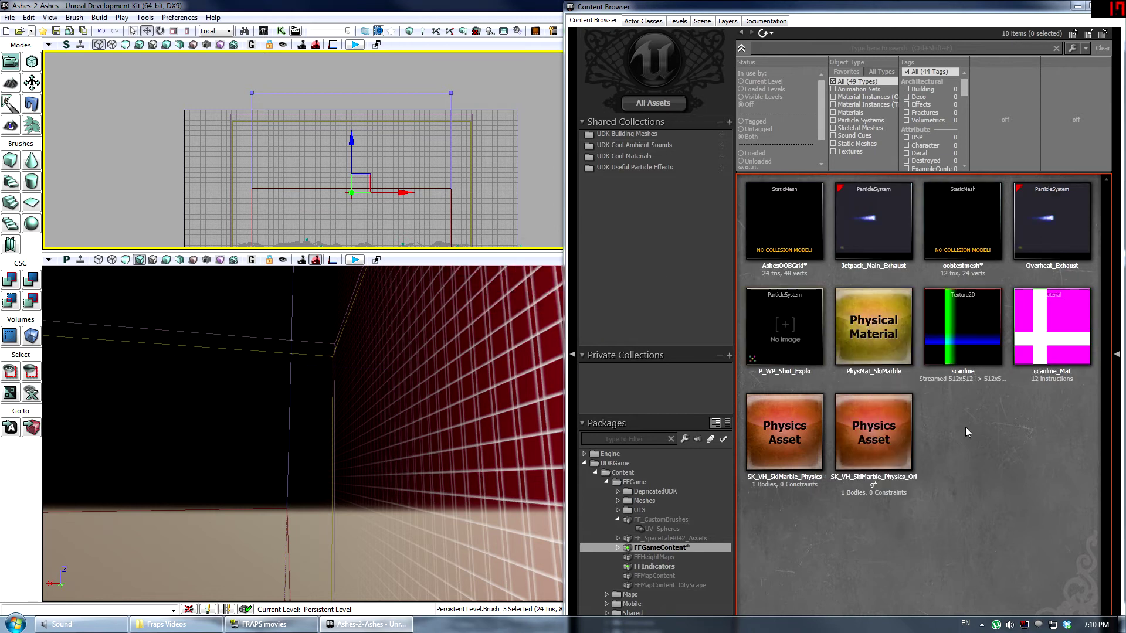
# Step: Open AshesOOBGrid in the Static Mesh Editor and generate auto convex collision with depth 4, 12 max hull verts and 16 allowed splits
pyautogui.click(792, 233)
pyautogui.rightClick(791, 231)
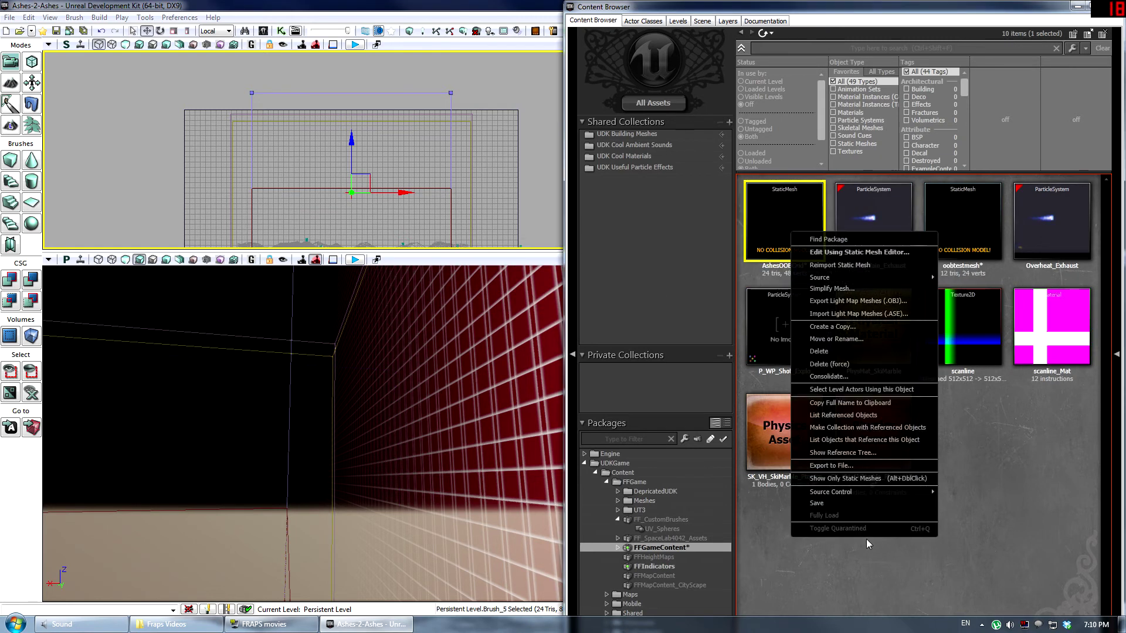
pyautogui.click(1019, 445)
pyautogui.doubleClick(794, 233)
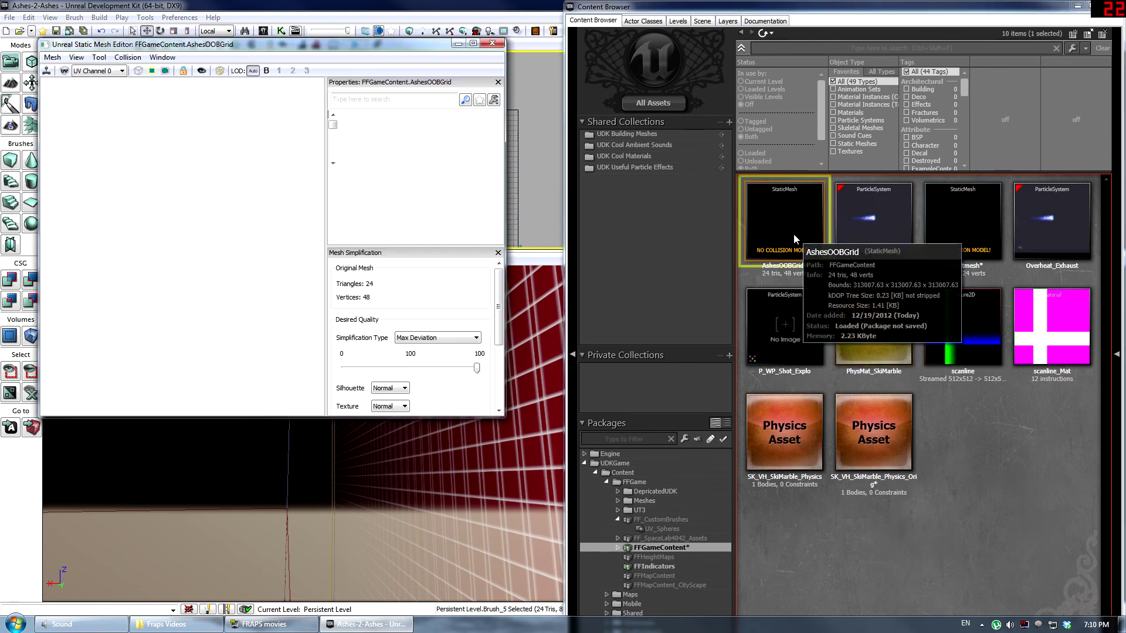
pyautogui.click(131, 59)
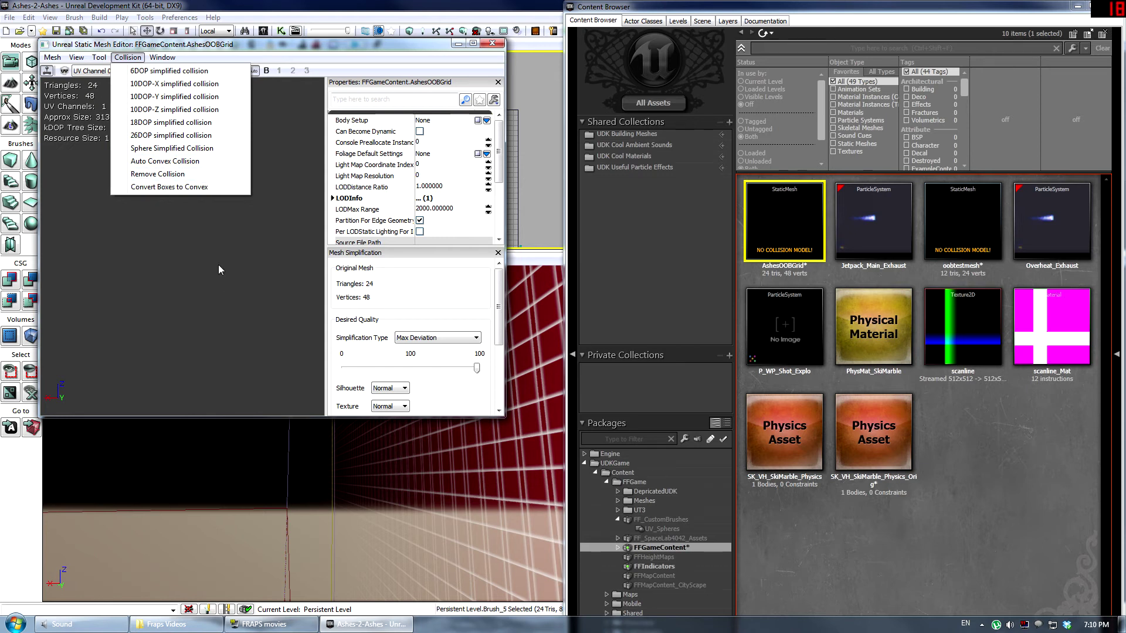
pyautogui.click(182, 166)
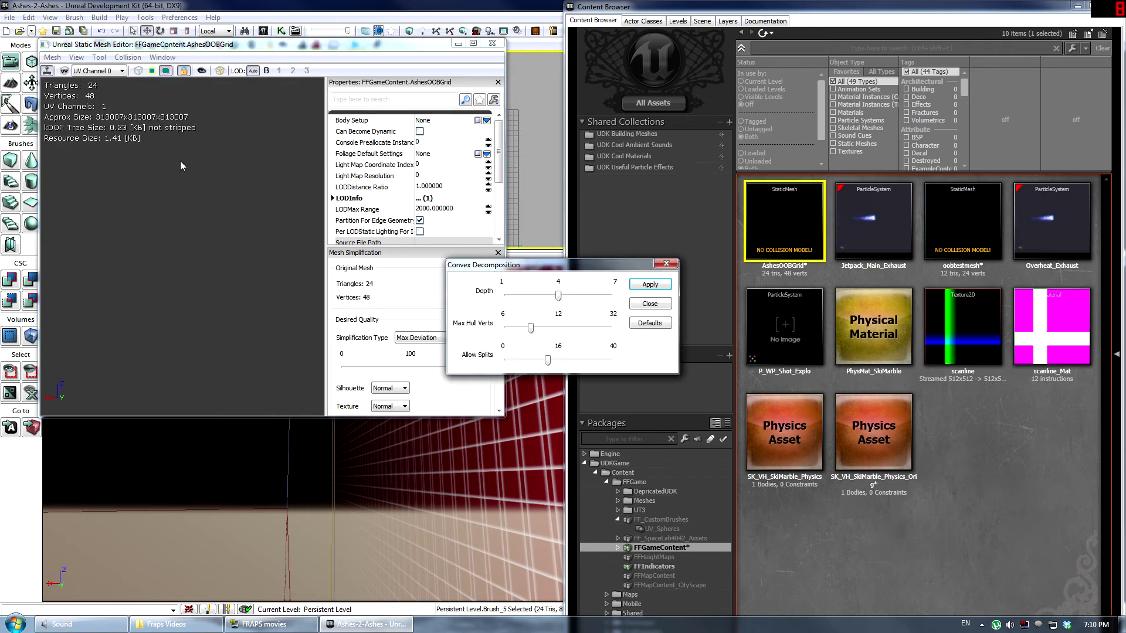
pyautogui.click(651, 286)
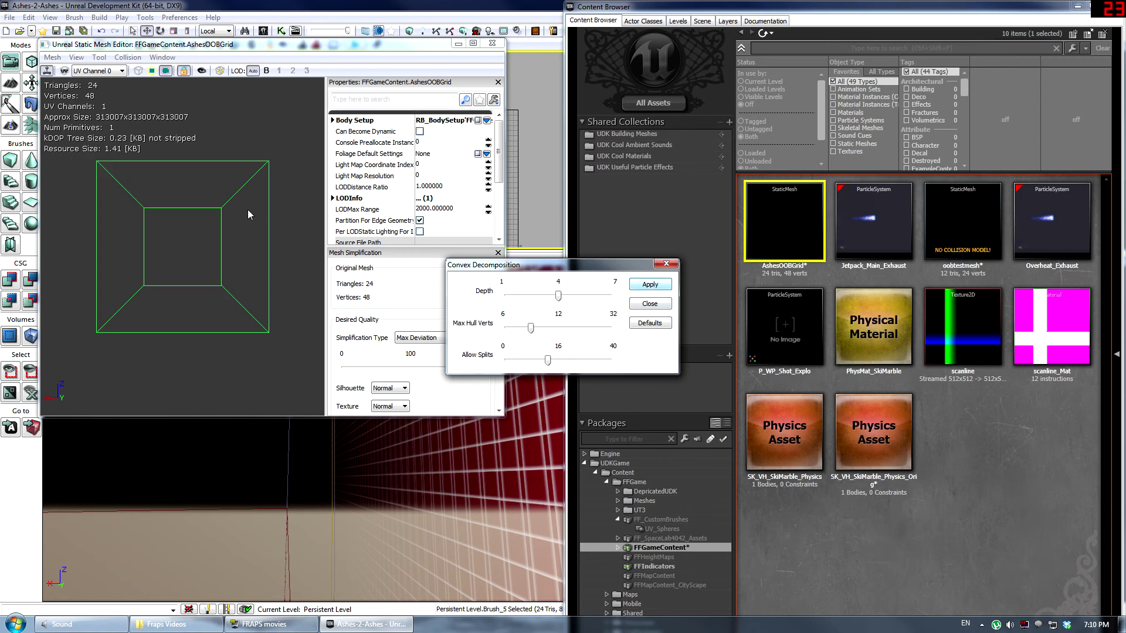
pyautogui.click(666, 263)
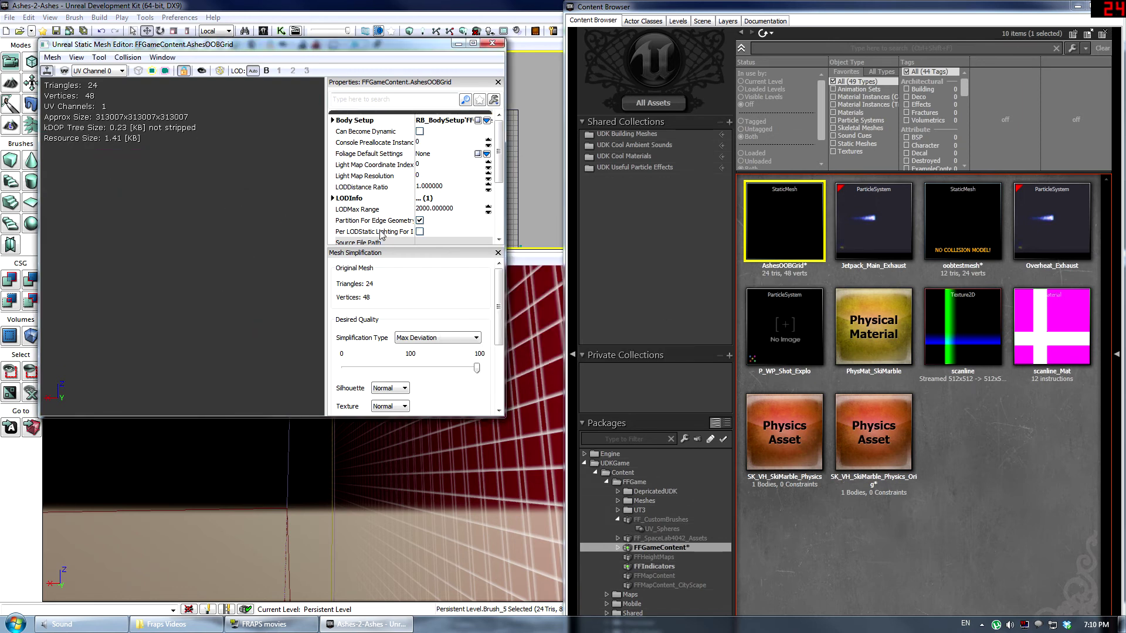
# Step: Show the collision of AshesOOBGrid, examine its wireframe from several angles and close the mesh editor
pyautogui.click(126, 58)
pyautogui.click(127, 58)
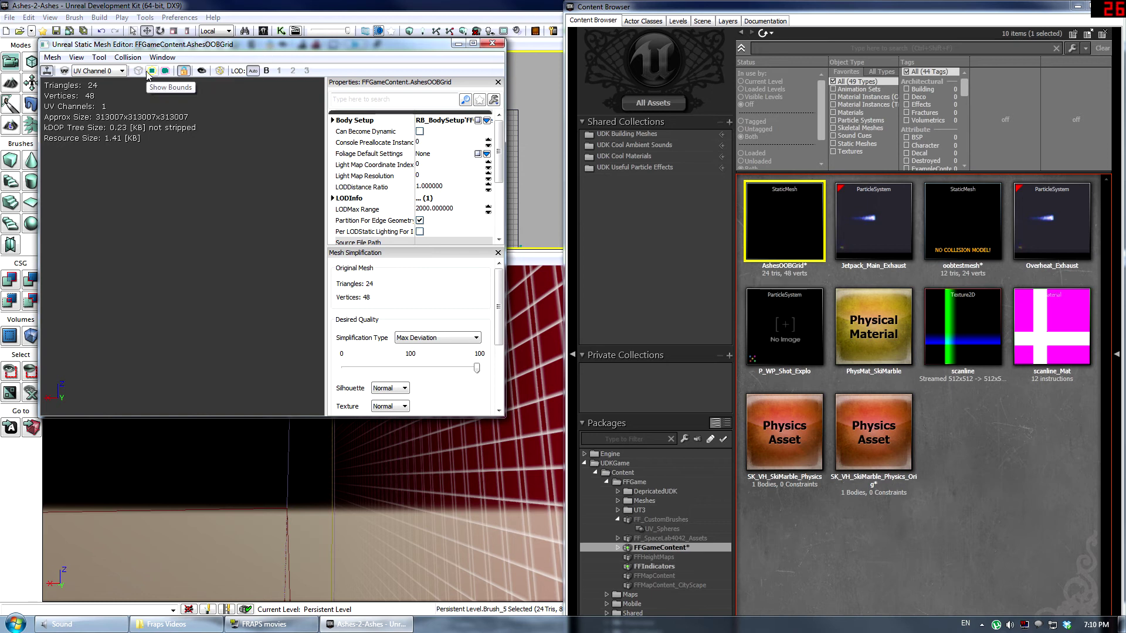
pyautogui.click(165, 71)
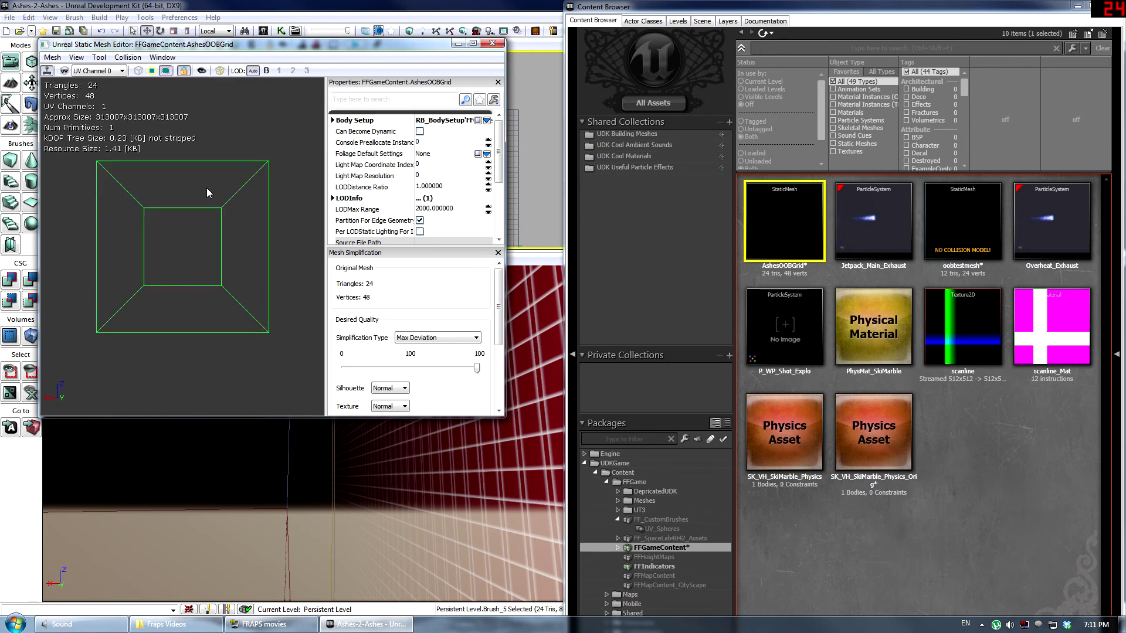
pyautogui.moveTo(209, 190); pyautogui.dragTo(71, 208)
pyautogui.moveTo(282, 155); pyautogui.dragTo(253, 225)
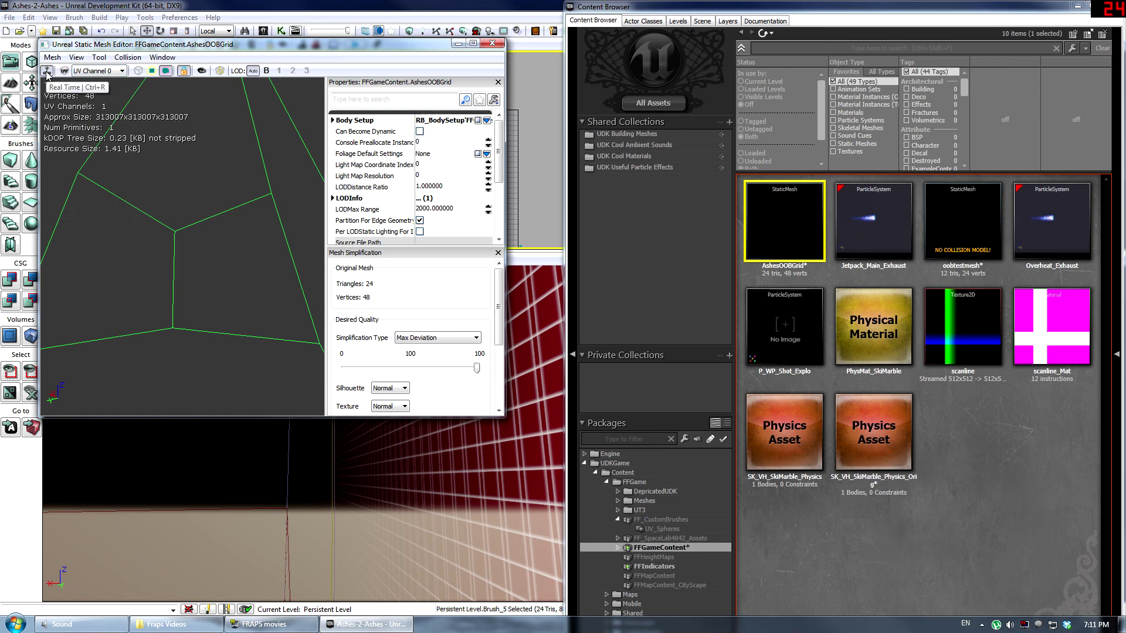
pyautogui.click(493, 43)
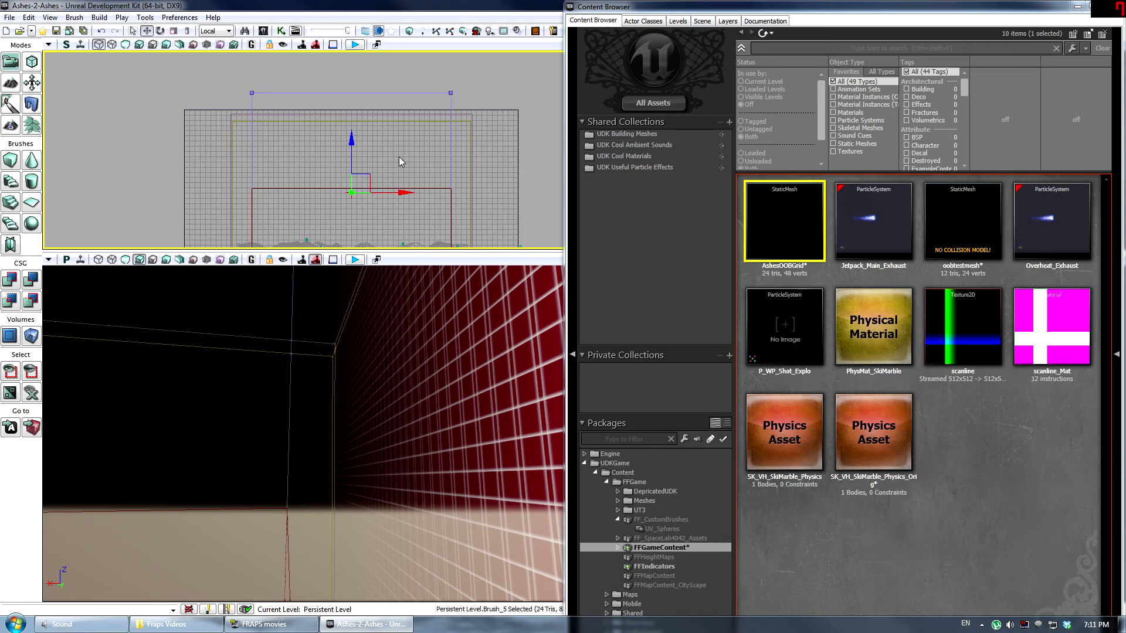
# Step: Delete the original box brush and place the AshesOOBGrid static mesh over the terrain in the side view
pyautogui.moveTo(399, 156); pyautogui.dragTo(375, 135)
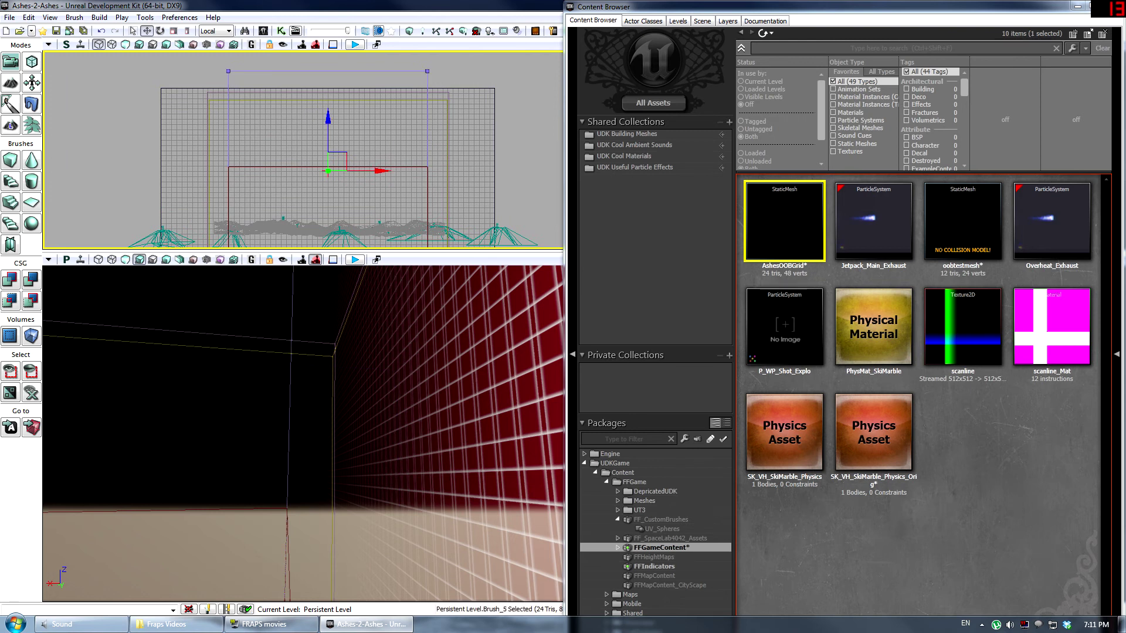
pyautogui.click(431, 137)
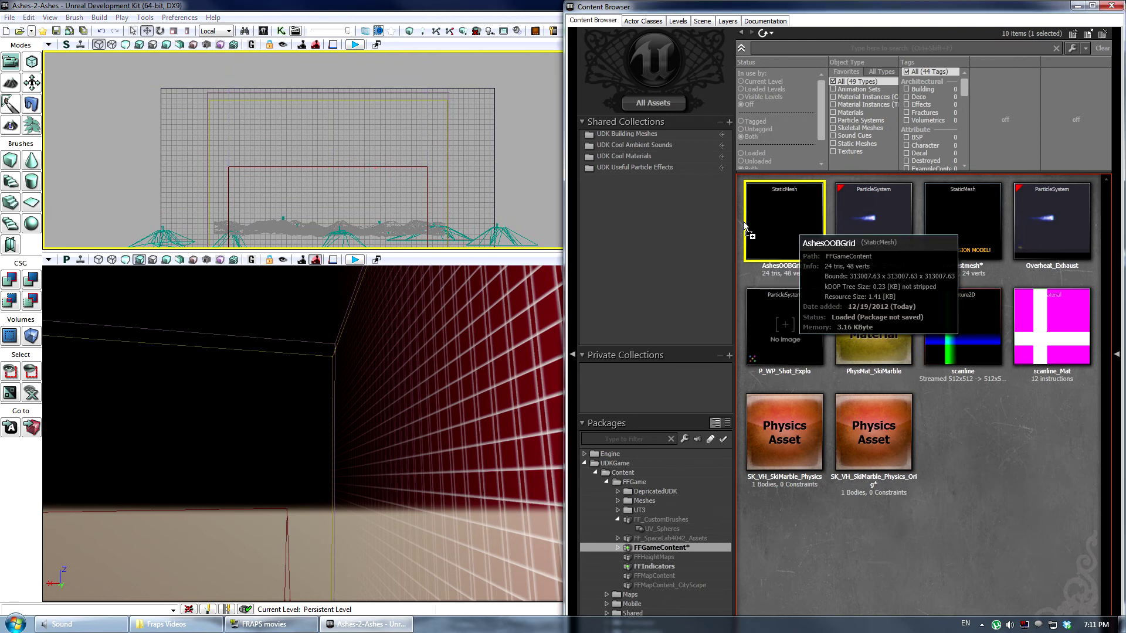
pyautogui.moveTo(790, 225); pyautogui.dragTo(320, 150)
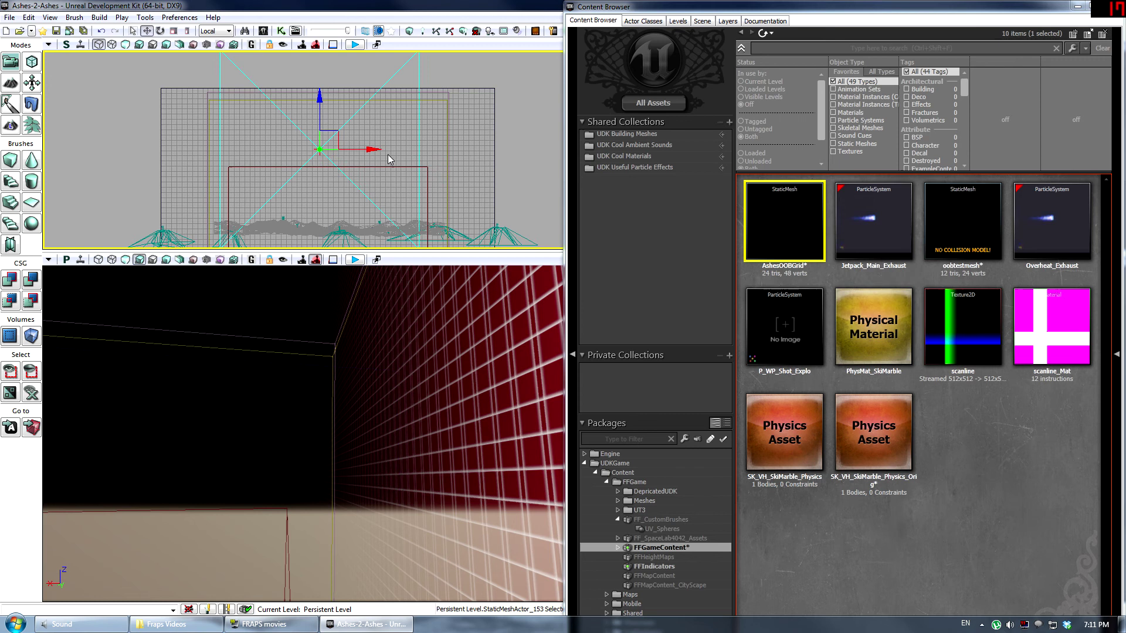
# Step: Reposition the placed AshesOOBGrid mesh through its transform values so that it is centred horizontally on the terrain
pyautogui.rightClick(146, 31)
pyautogui.click(604, 303)
pyautogui.click(604, 281)
pyautogui.click(394, 129)
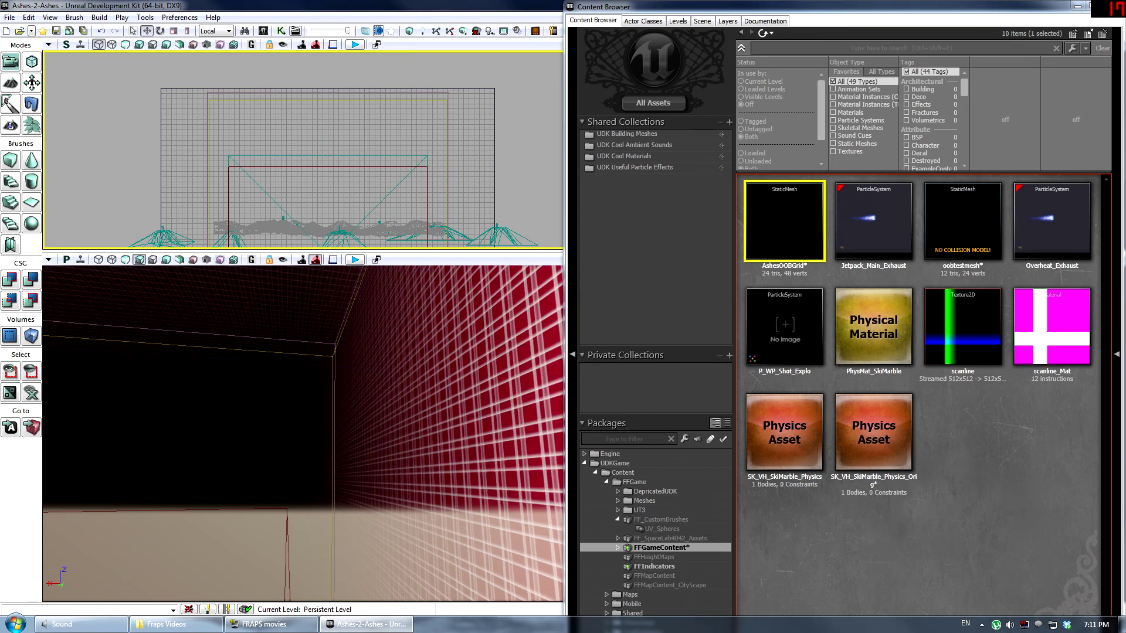
# Step: Raise the AshesOOBGrid mesh vertically until the terrain sits inside the lower half of the box
pyautogui.click(394, 156)
pyautogui.moveTo(397, 110); pyautogui.dragTo(356, 82)
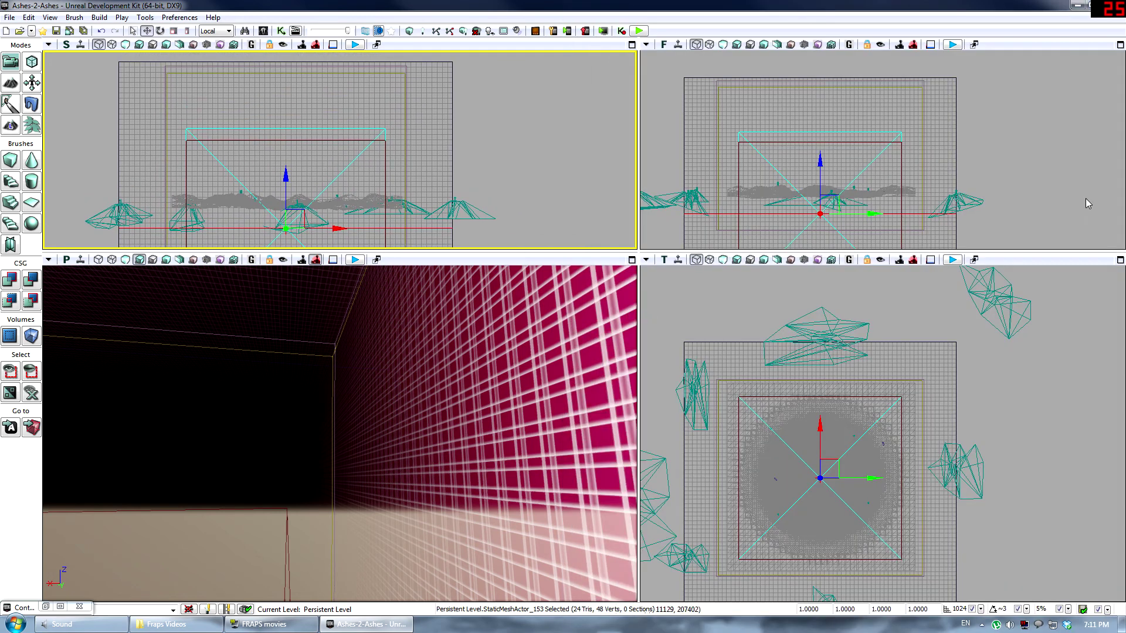
pyautogui.click(1078, 6)
pyautogui.moveTo(284, 179); pyautogui.dragTo(288, 93)
pyautogui.moveTo(321, 424); pyautogui.dragTo(382, 439)
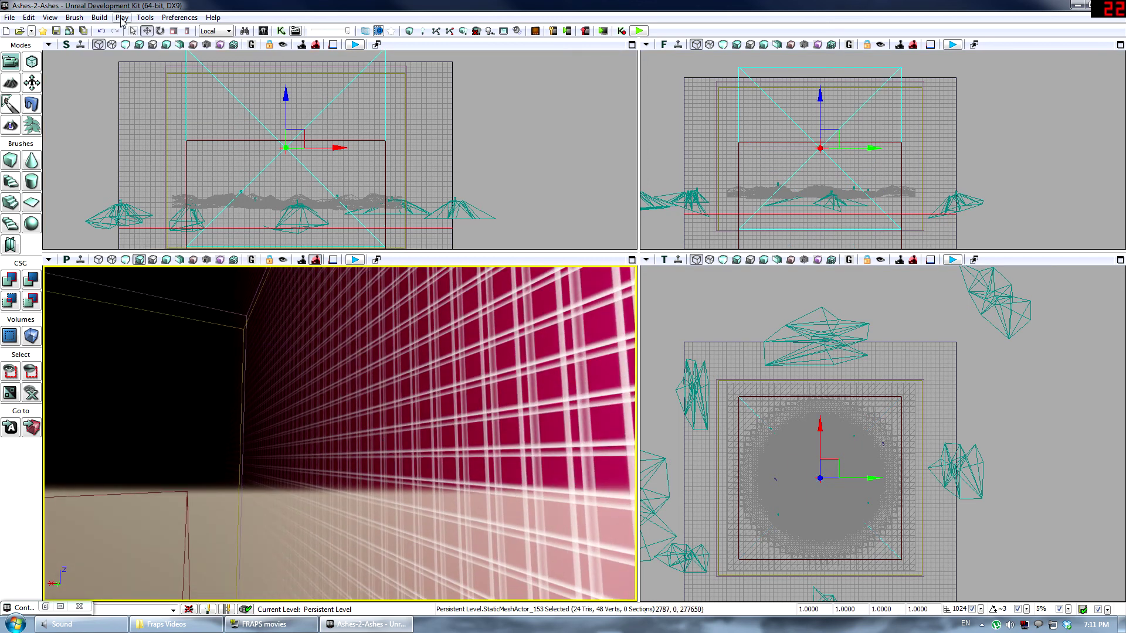
# Step: Rebuild the level geometry, dismiss the map check and inspect the grid walls around the terrain
pyautogui.click(99, 18)
pyautogui.click(116, 32)
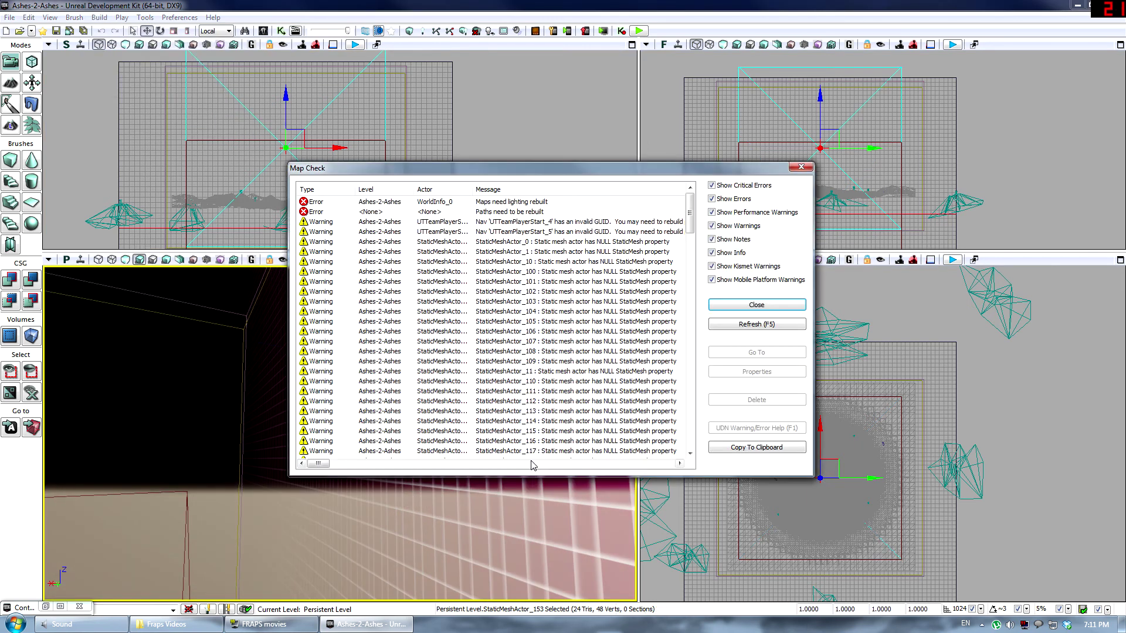
pyautogui.click(746, 304)
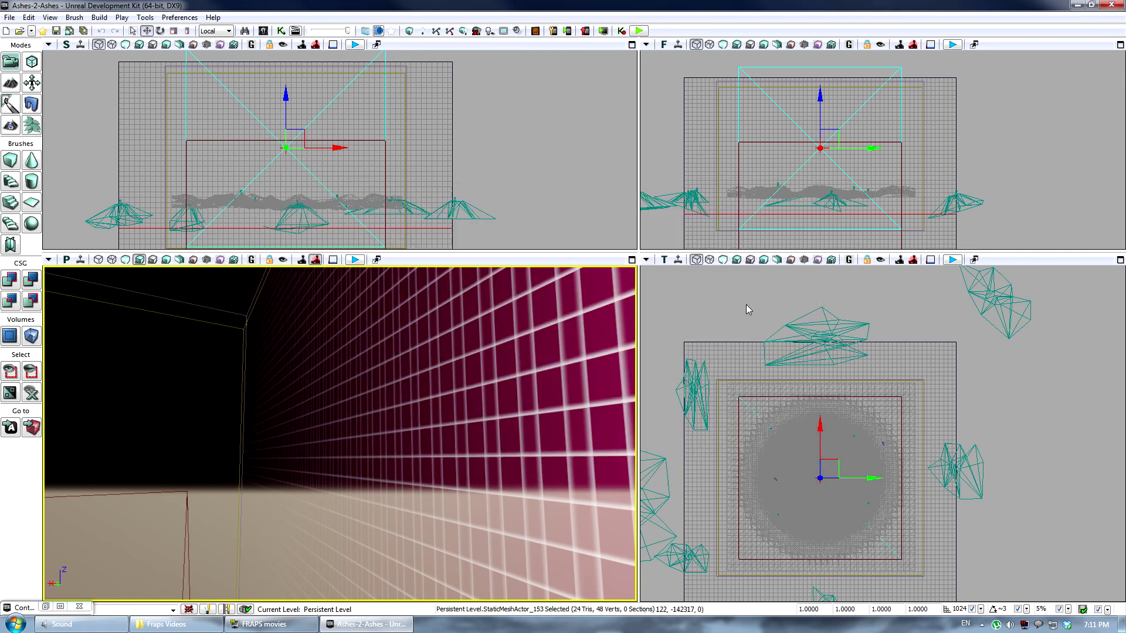
pyautogui.moveTo(423, 415); pyautogui.dragTo(452, 417)
pyautogui.moveTo(124, 346); pyautogui.dragTo(132, 327, button='right')
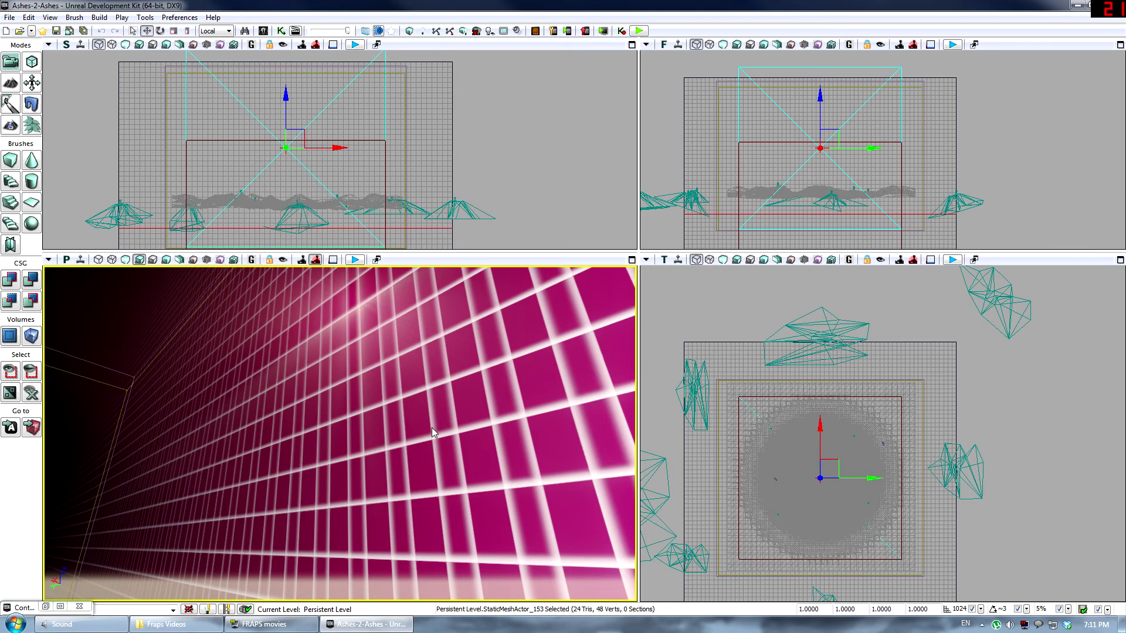
pyautogui.moveTo(431, 428); pyautogui.dragTo(400, 510, button='right')
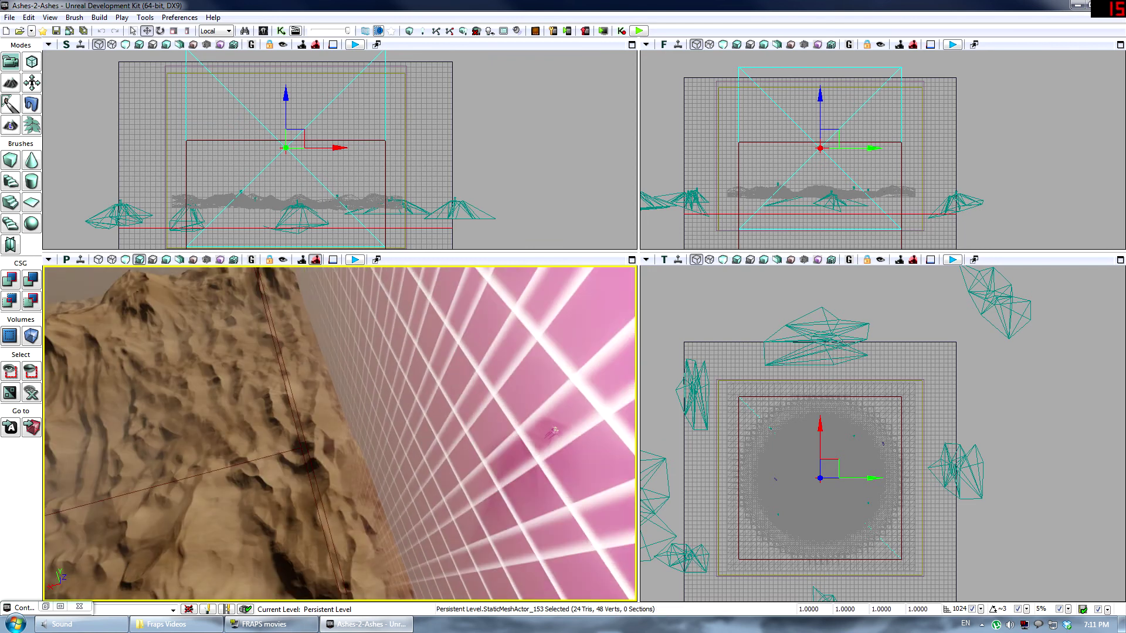
# Step: Save the current Ashes-2-Ashes level and look along the grid wall again
pyautogui.click(9, 17)
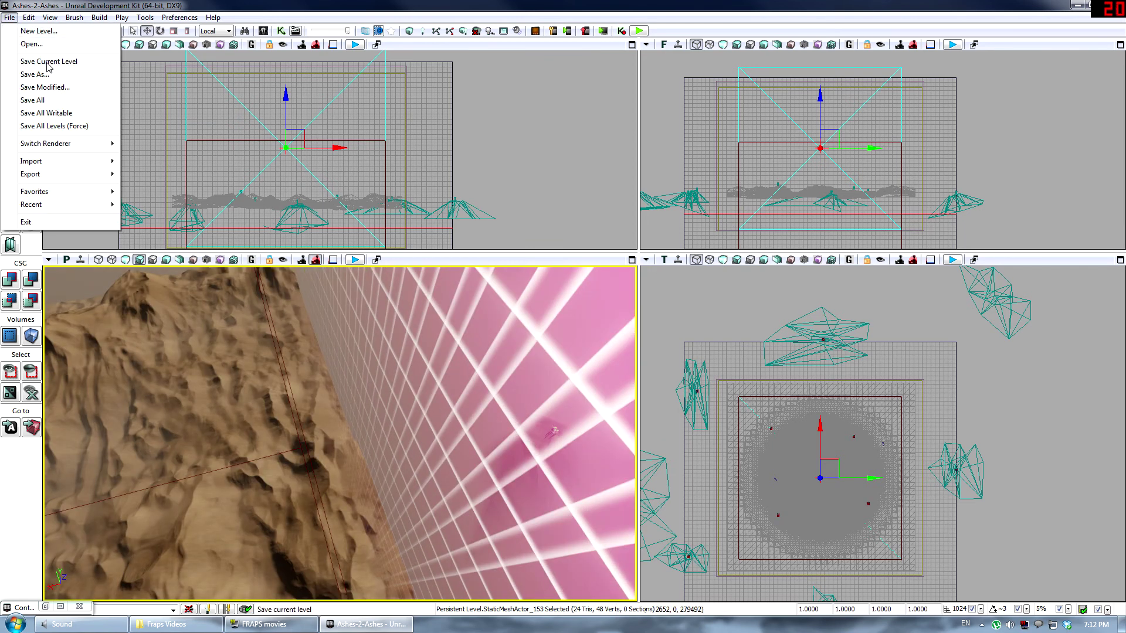
pyautogui.click(59, 62)
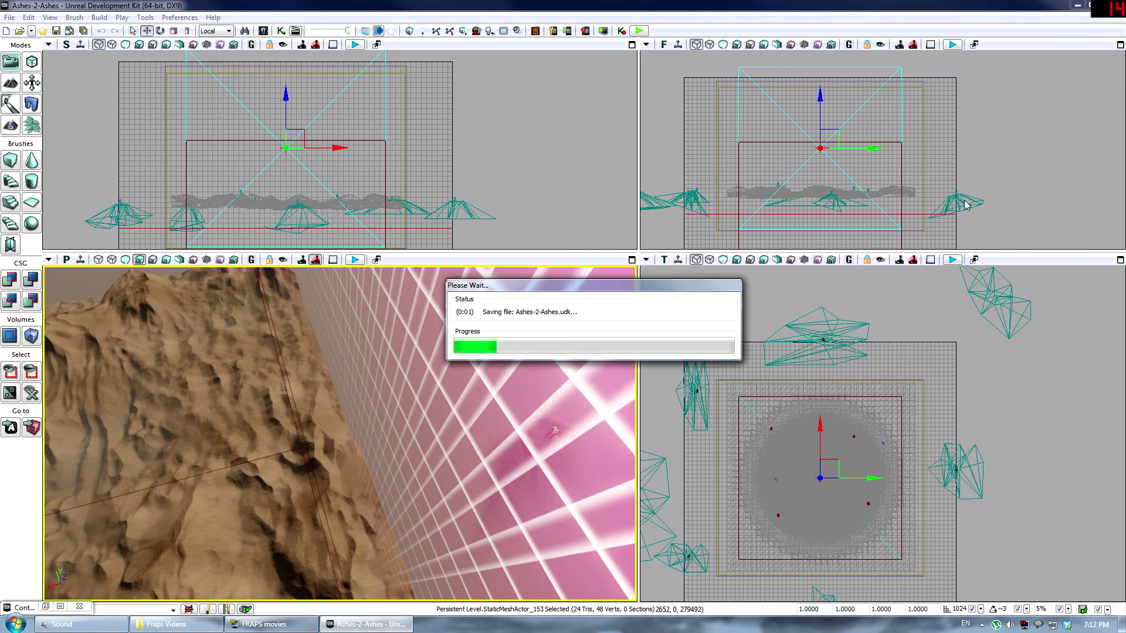
pyautogui.moveTo(508, 362); pyautogui.dragTo(507, 247, button='right')
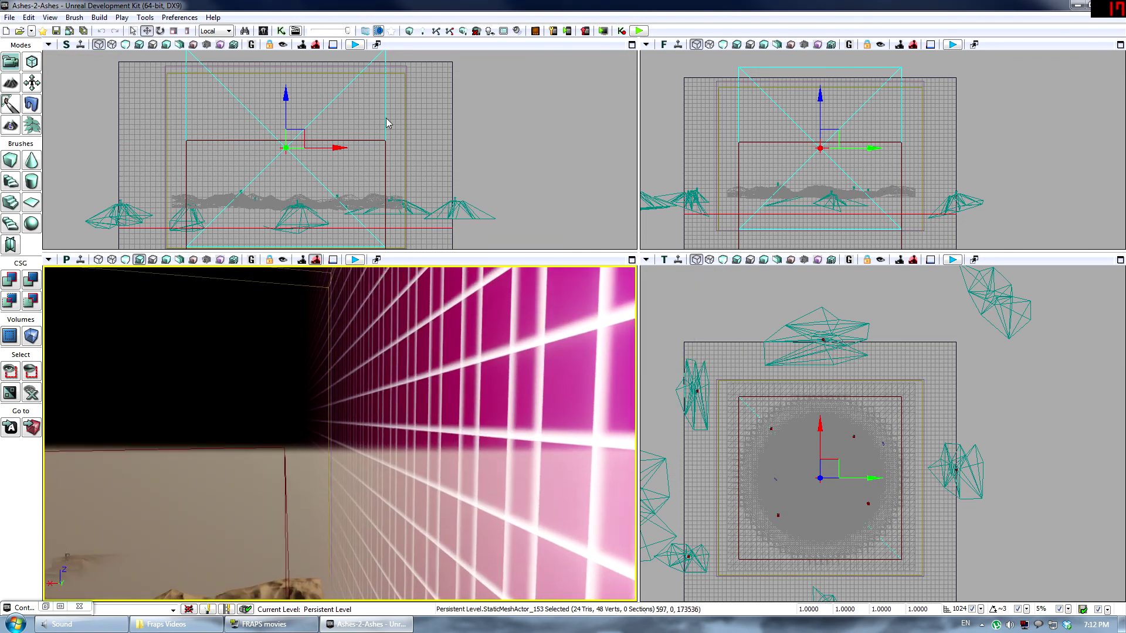
# Step: Open the placed AshesOOBGrid mesh's properties and turn off Cast Shadow, Cast Dynamic Shadow and Cast Static Shadow in its lighting settings
pyautogui.moveTo(459, 133); pyautogui.dragTo(495, 158)
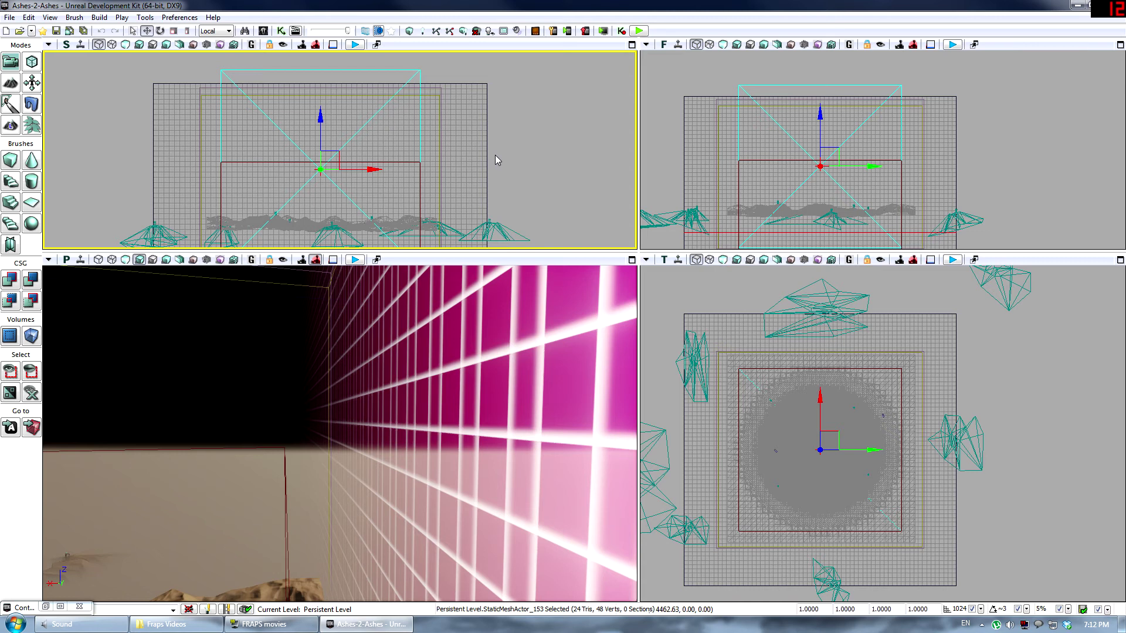
pyautogui.doubleClick(433, 152)
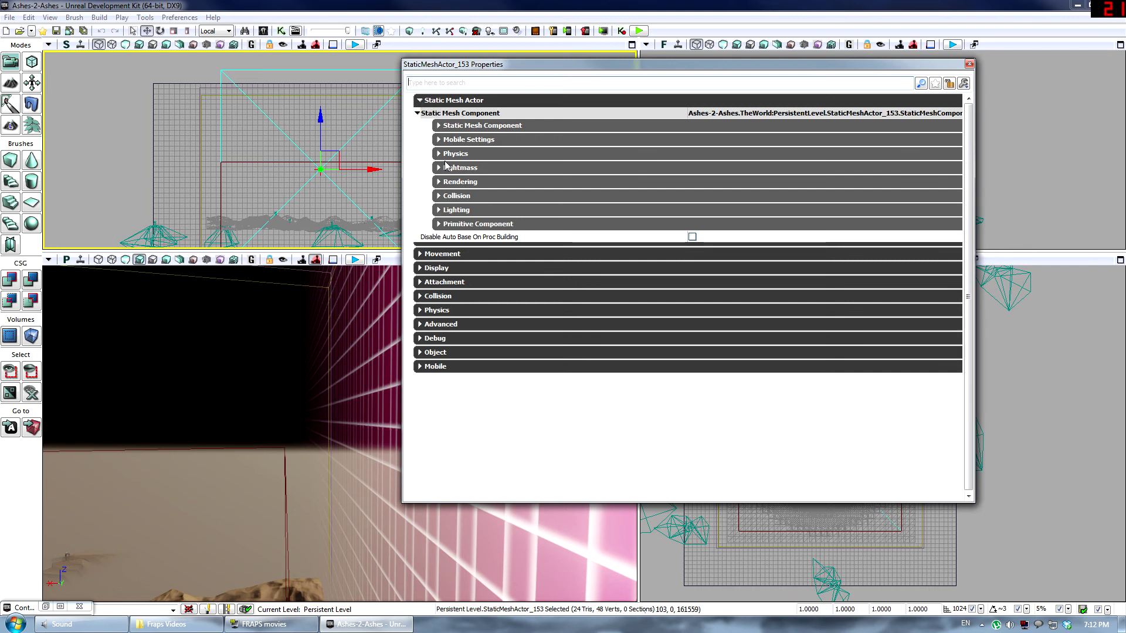
pyautogui.click(439, 210)
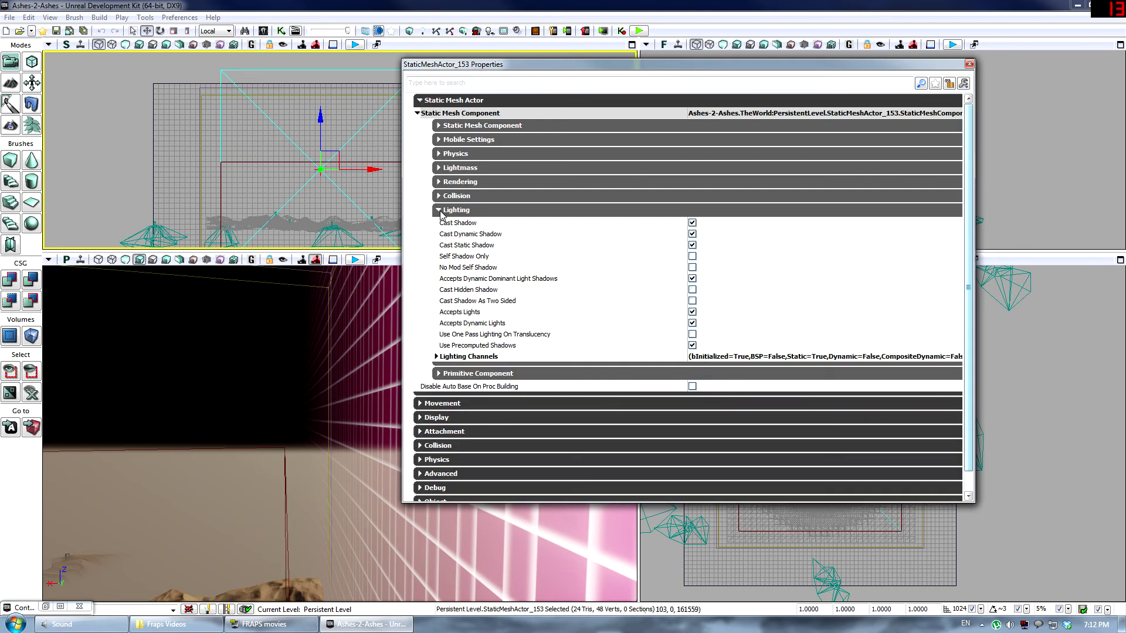
pyautogui.click(692, 223)
pyautogui.click(692, 234)
pyautogui.click(692, 245)
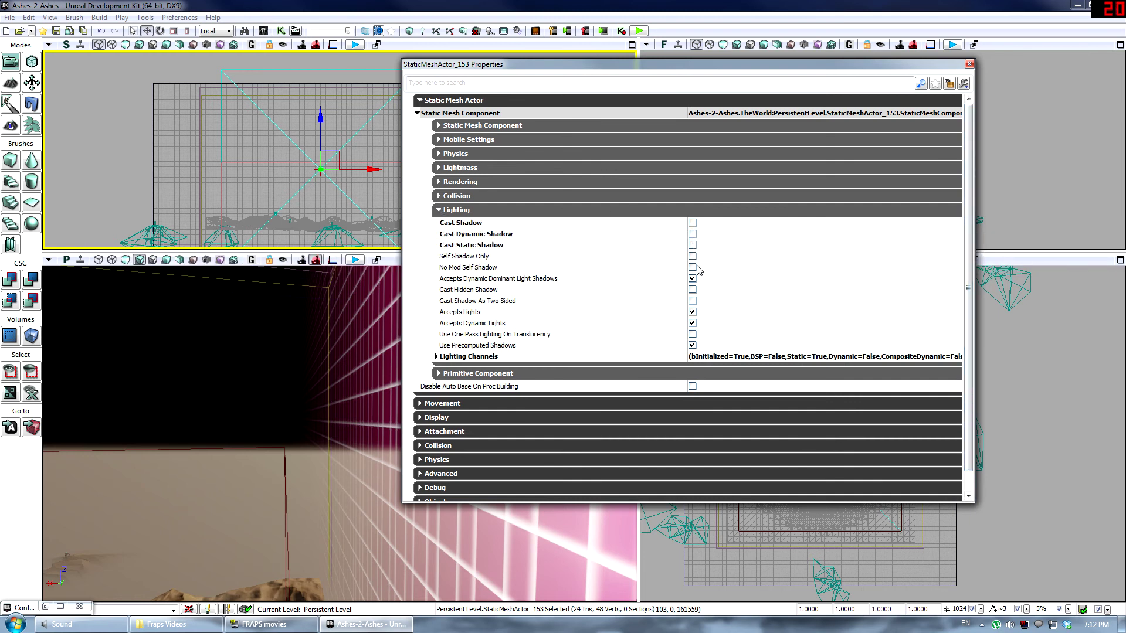
# Step: Turn off Accepts Dynamic Dominant Light Shadows, Accepts Lights, Accepts Dynamic Lights and Use Precomputed Shadows, and check the mesh's lighting channels
pyautogui.click(692, 279)
pyautogui.click(691, 312)
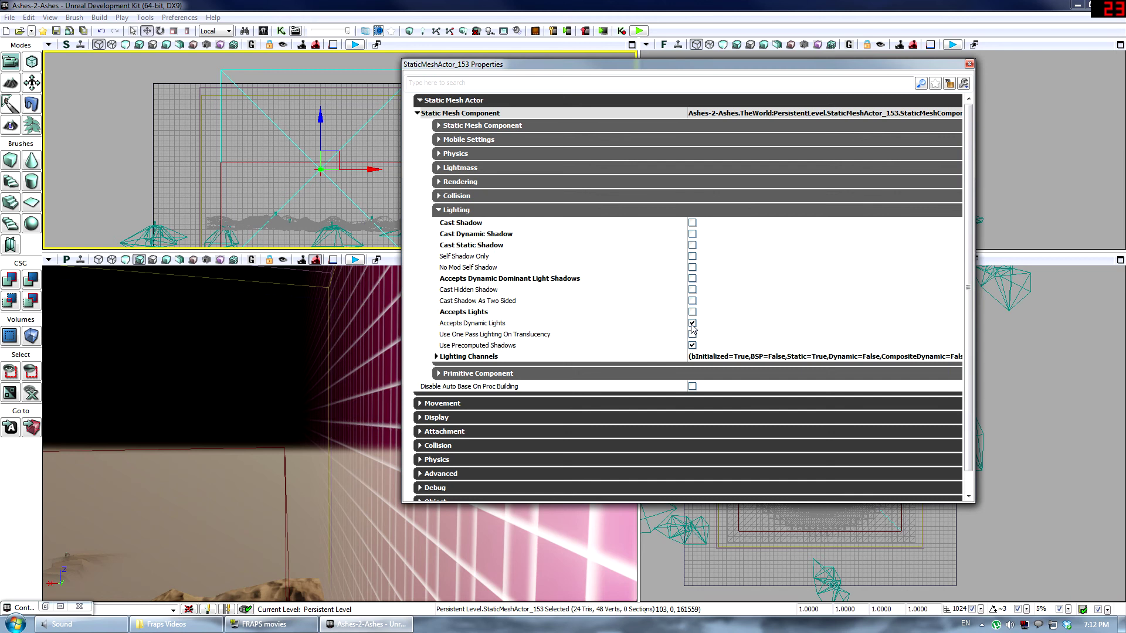
pyautogui.click(692, 323)
pyautogui.click(692, 345)
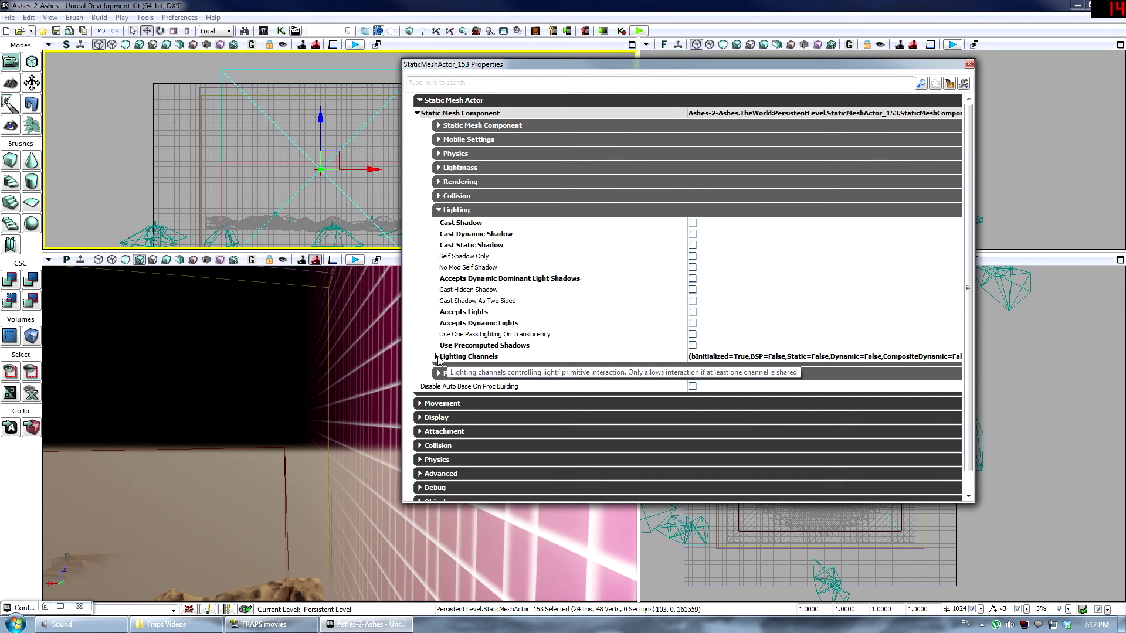
pyautogui.click(436, 357)
pyautogui.scroll(-7, 676, 372)
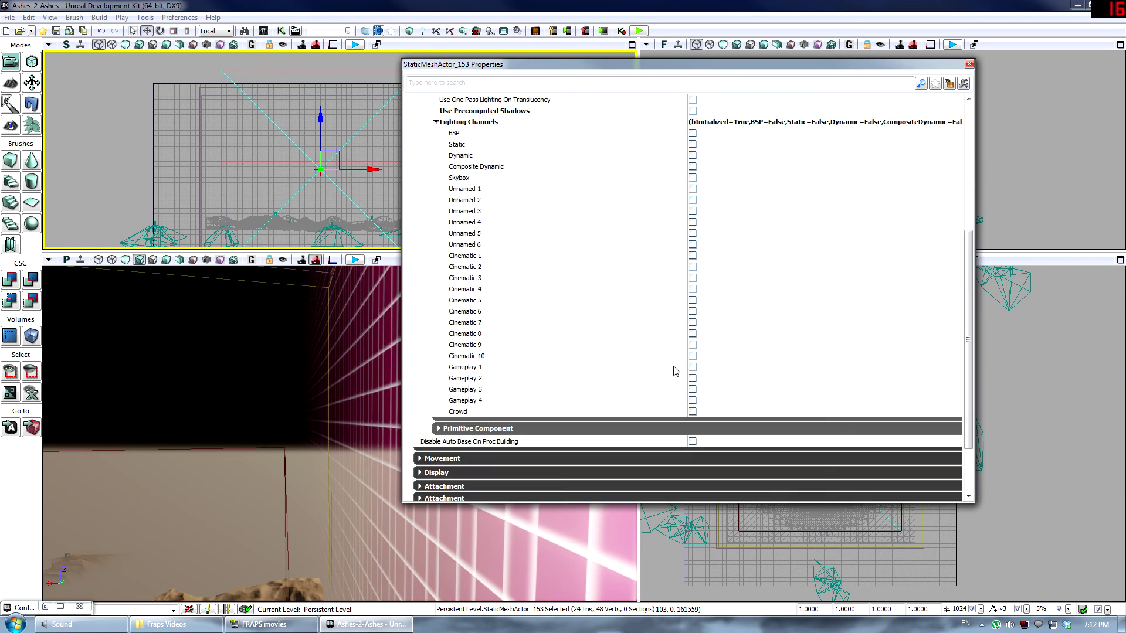
pyautogui.scroll(6, 668, 410)
pyautogui.click(439, 177)
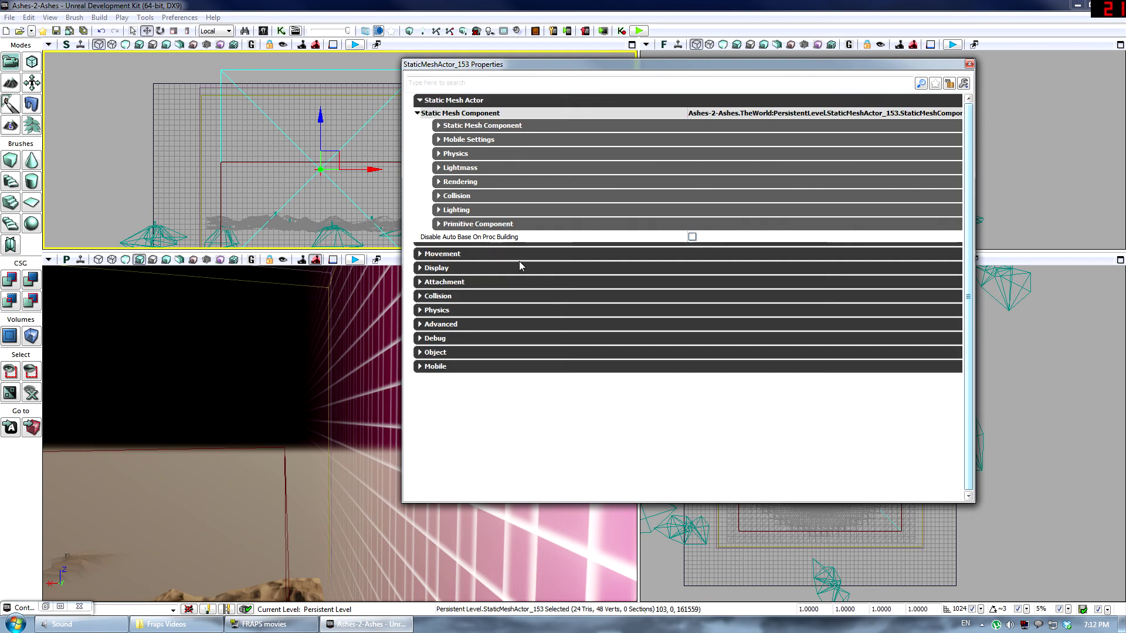
# Step: Review the grid mesh's Lightmass and Collision settings and close its properties
pyautogui.click(439, 167)
pyautogui.click(437, 181)
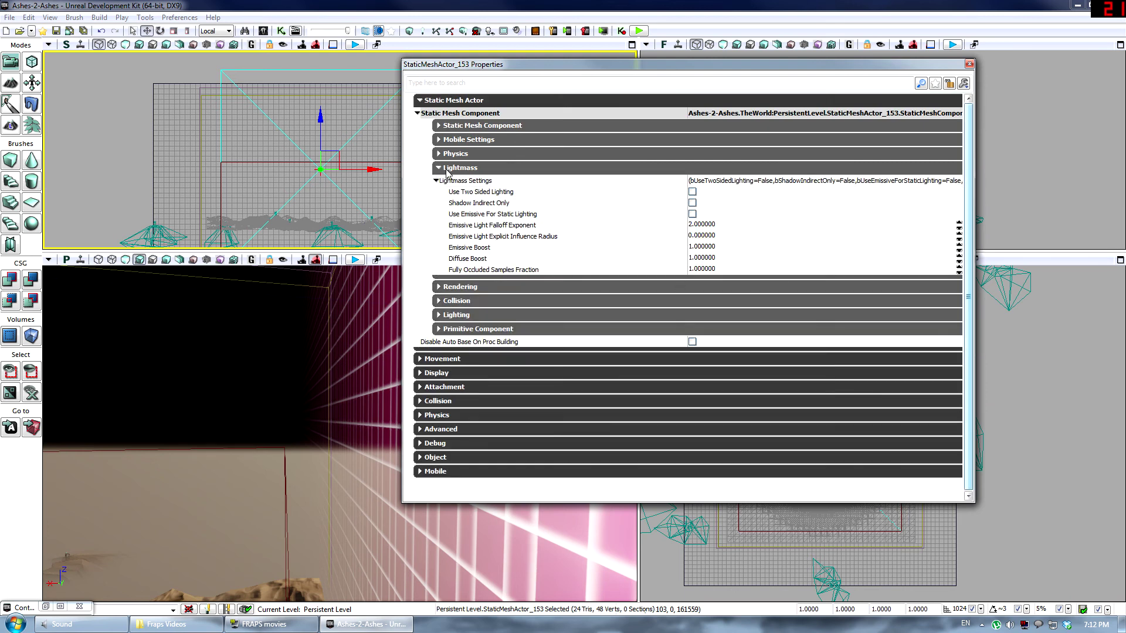
pyautogui.click(439, 168)
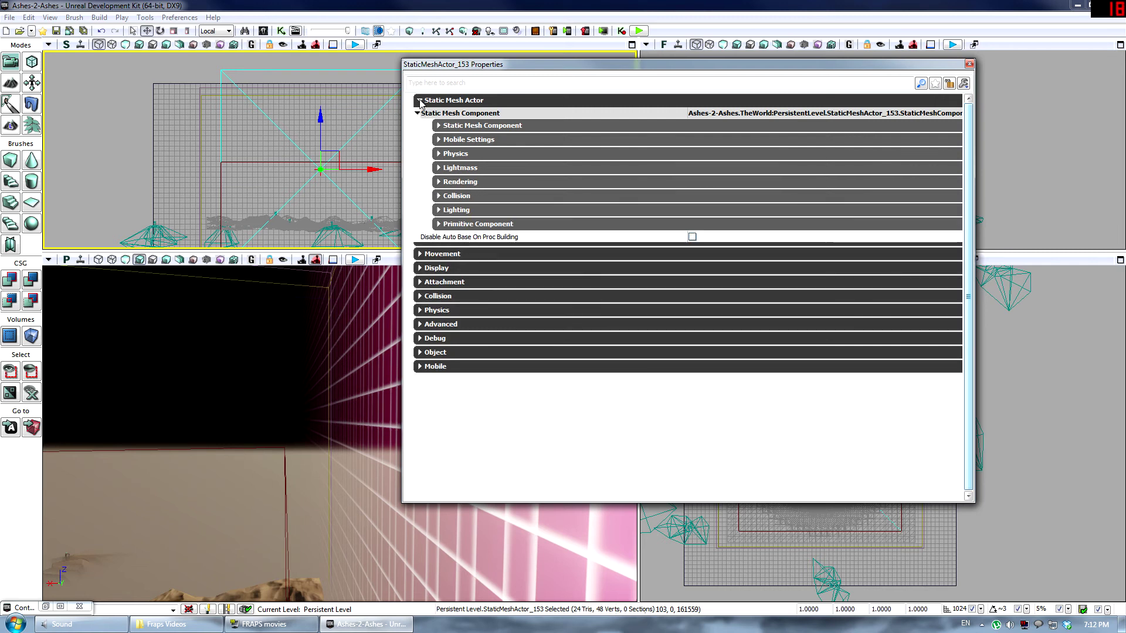
pyautogui.click(419, 100)
pyautogui.click(420, 156)
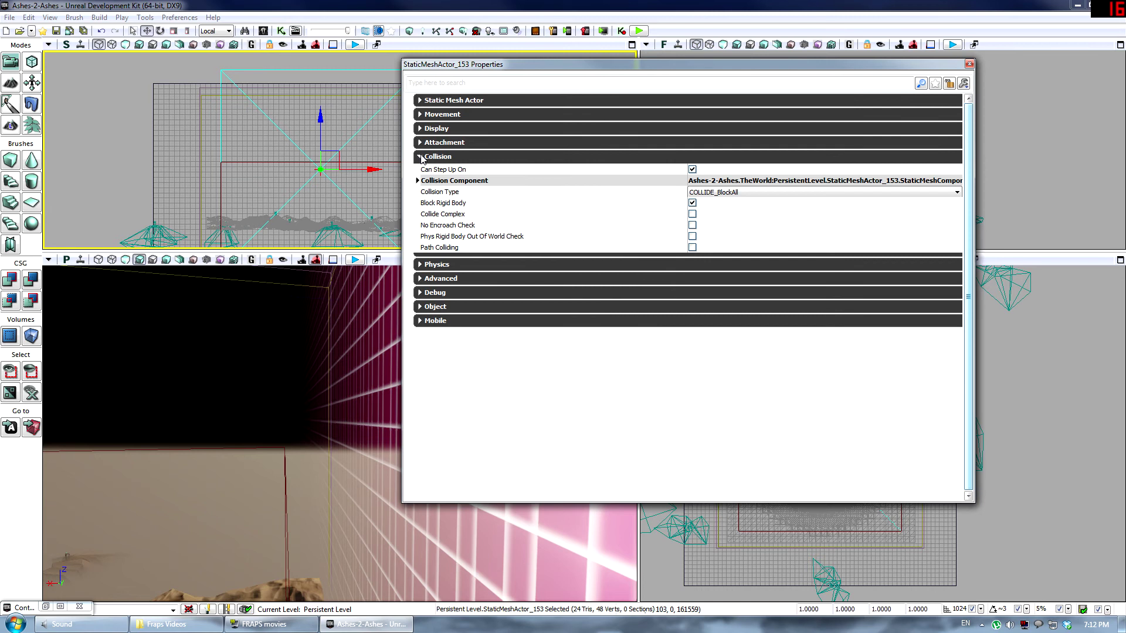
pyautogui.click(421, 157)
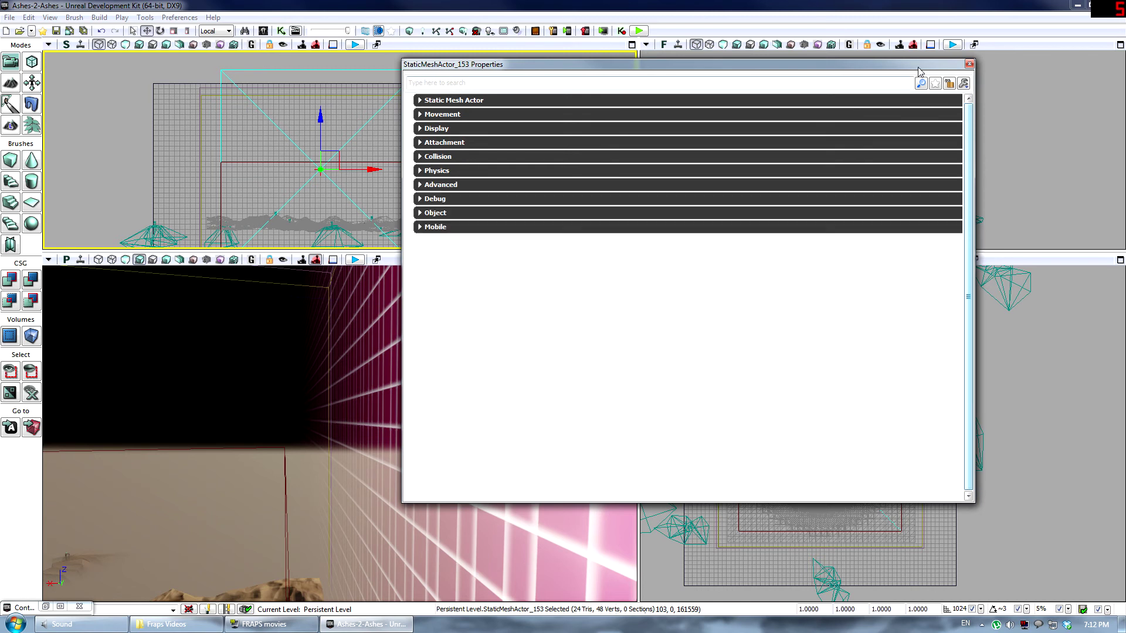
pyautogui.click(967, 65)
# Step: Save the current level, test it in a game preview and end the preview
pyautogui.click(9, 17)
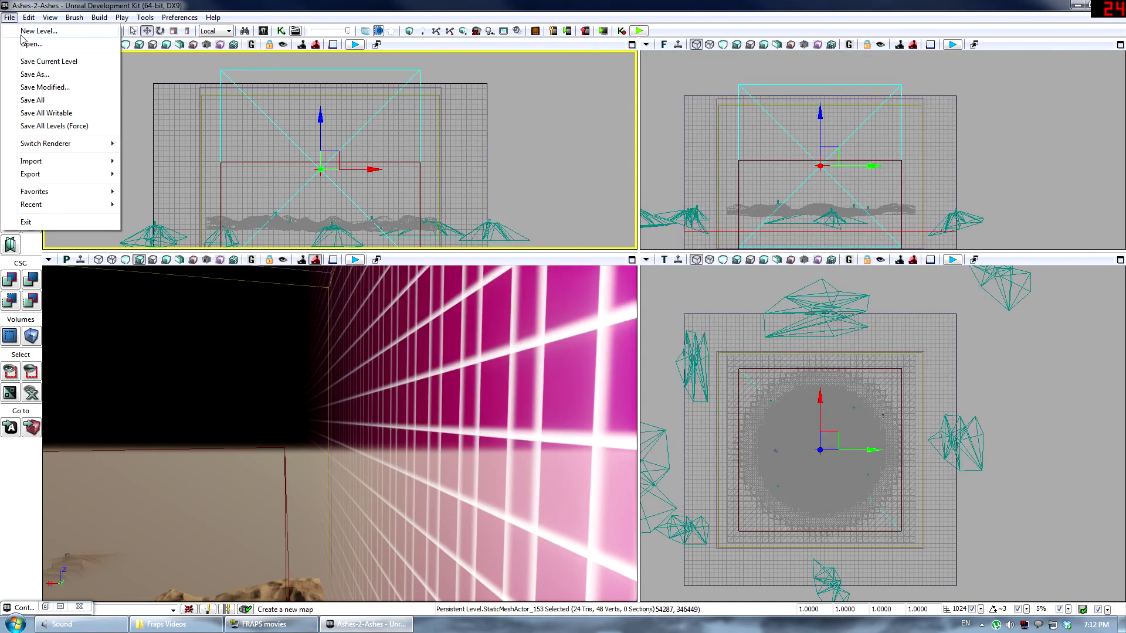
pyautogui.click(54, 62)
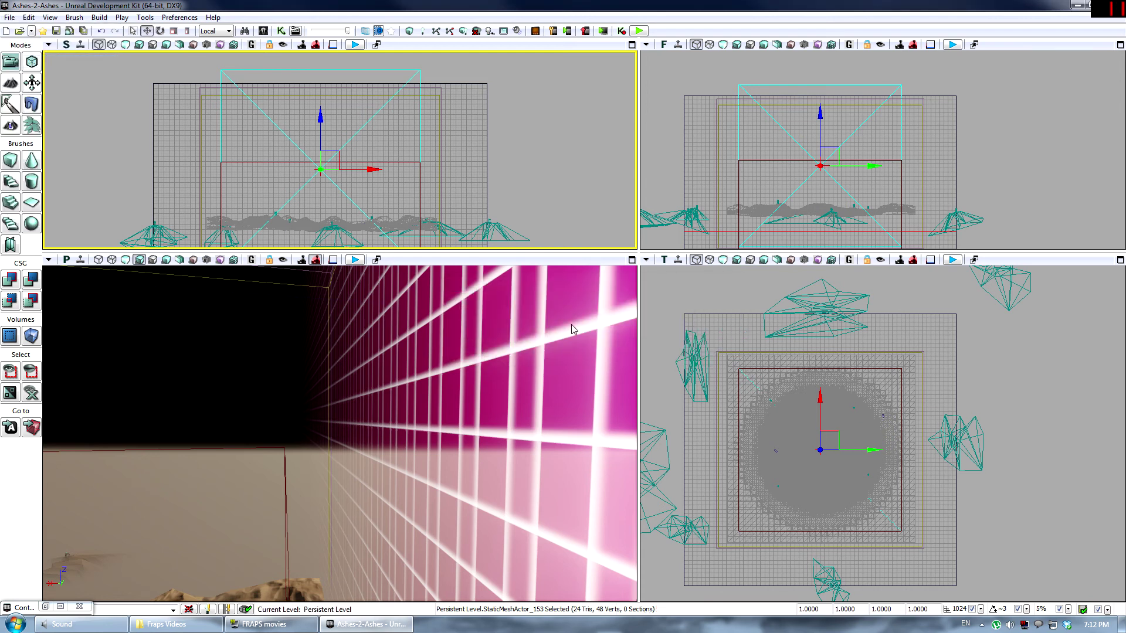
pyautogui.click(641, 33)
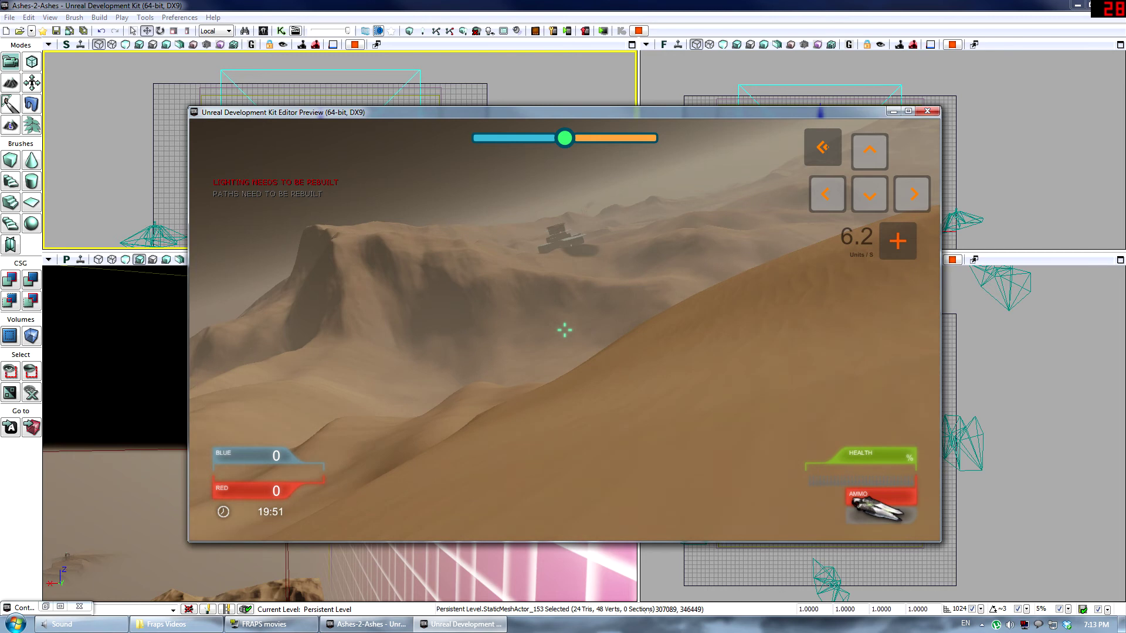
pyautogui.press('Escape')
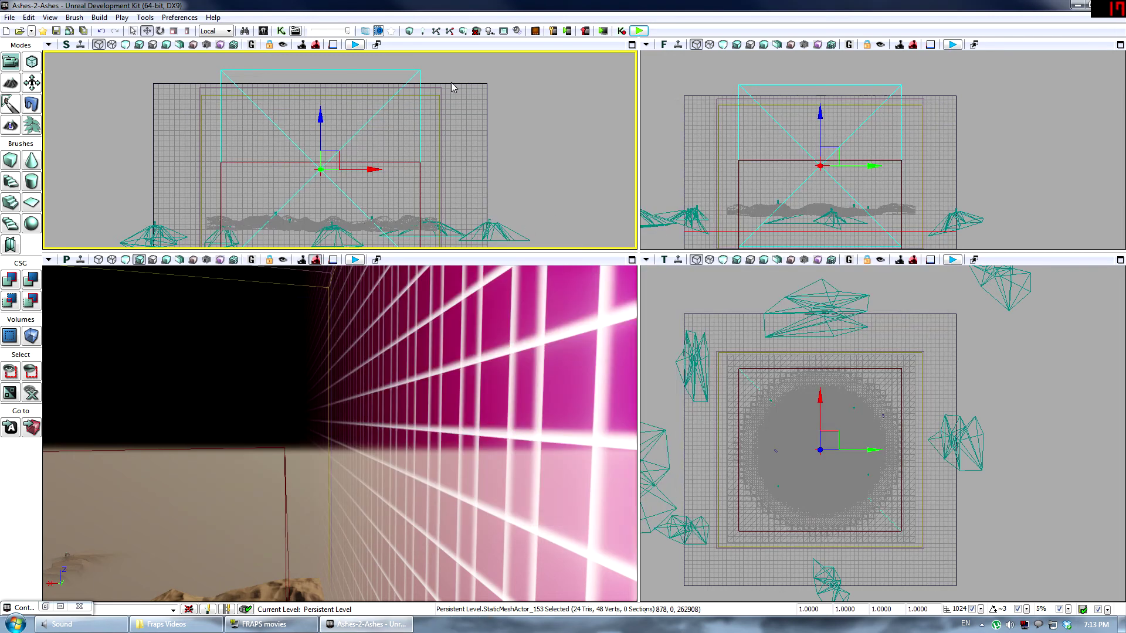
# Step: Open the AshesOOBGrid asset for editing and turn off its simple box, simple line and simple rigid body collision
pyautogui.click(46, 607)
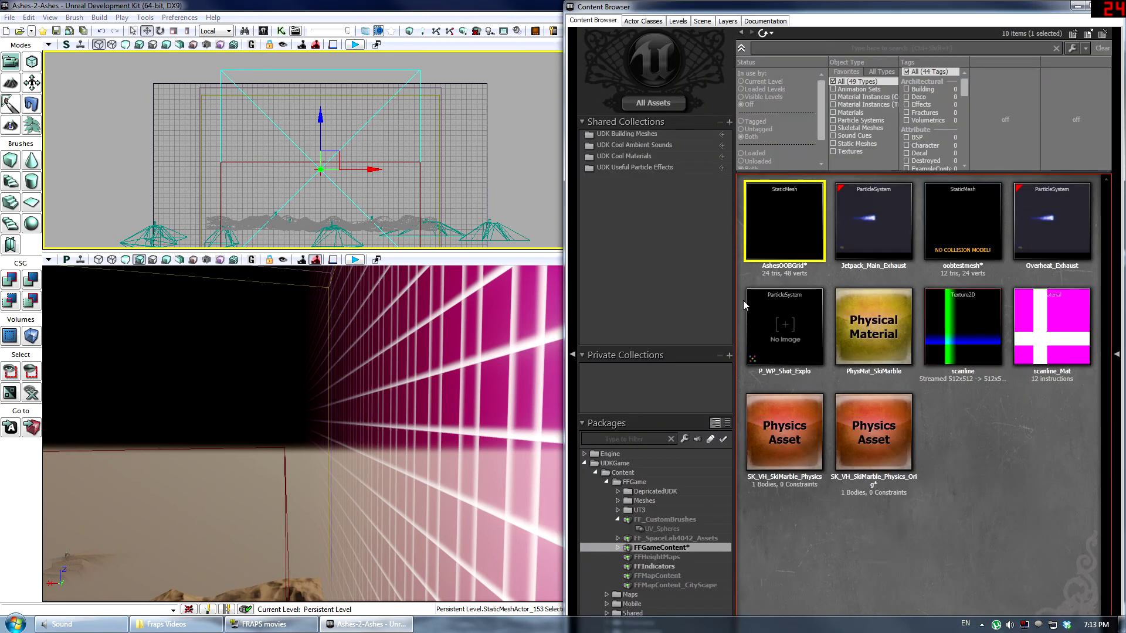
pyautogui.doubleClick(782, 211)
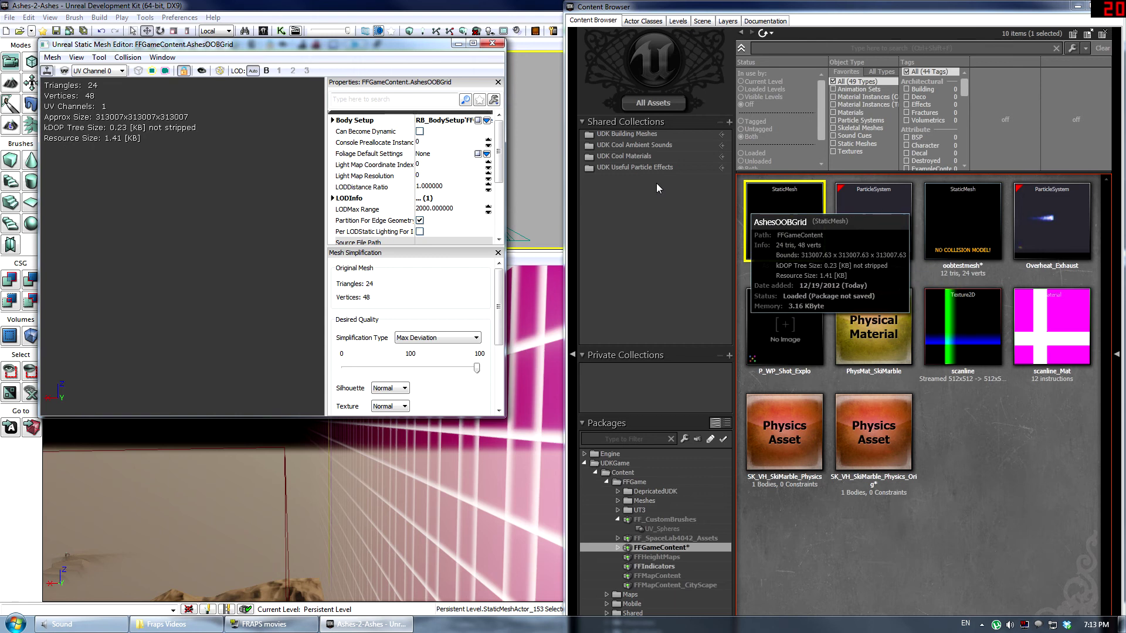
pyautogui.moveTo(499, 155); pyautogui.dragTo(497, 223)
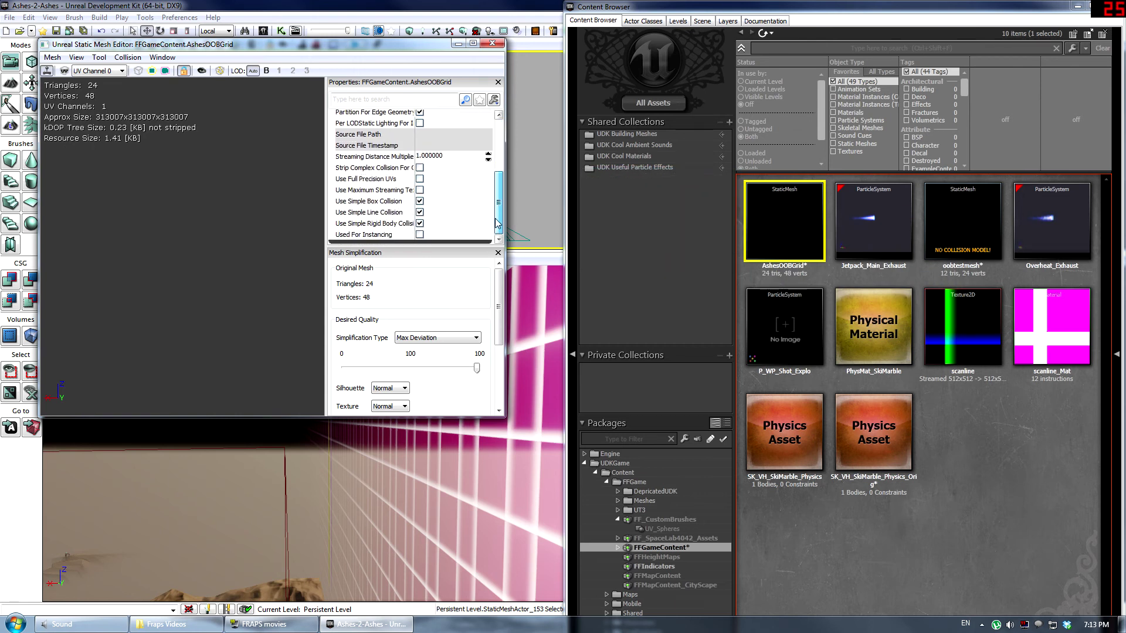
pyautogui.click(420, 212)
pyautogui.click(420, 223)
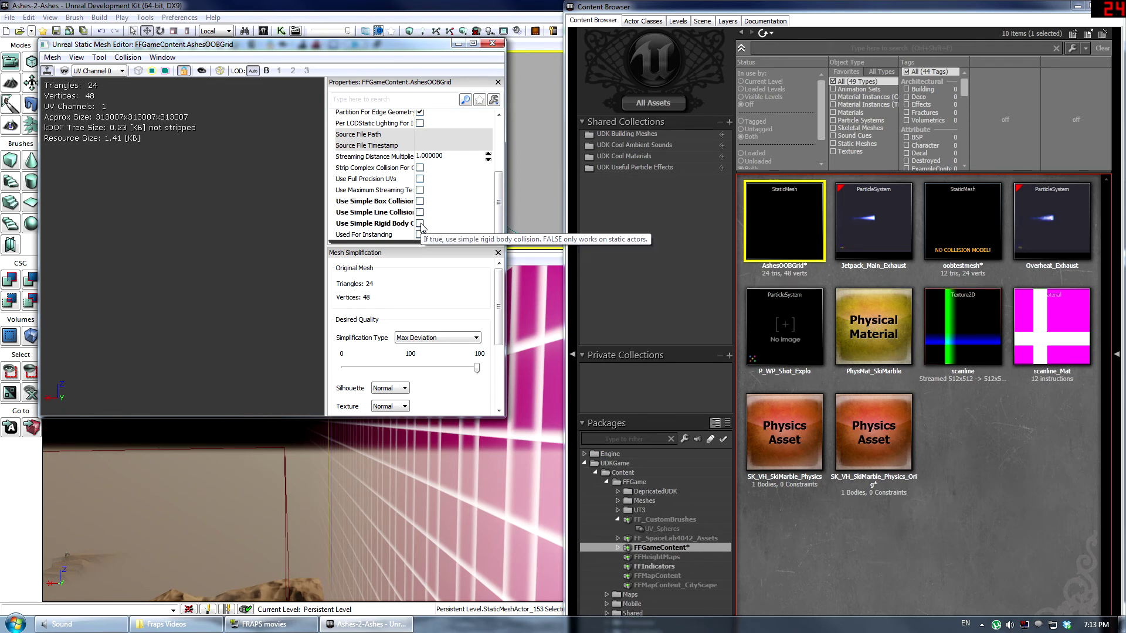
# Step: Remove the collision mesh from AshesOOBGrid and save its FFGameContent package
pyautogui.click(127, 57)
pyautogui.click(174, 177)
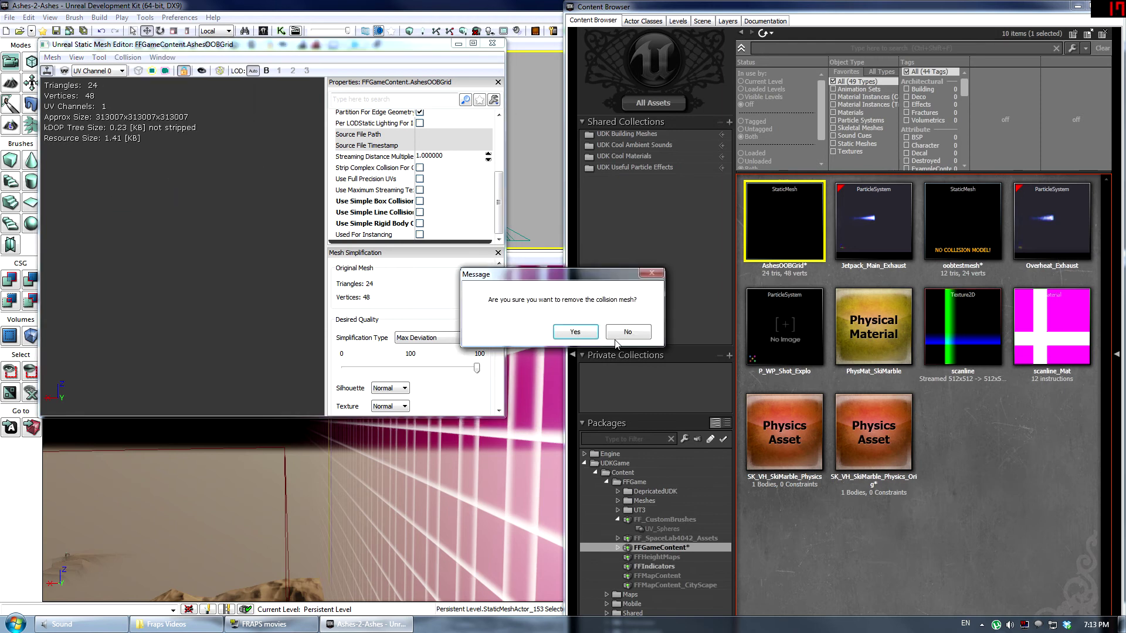
pyautogui.click(575, 332)
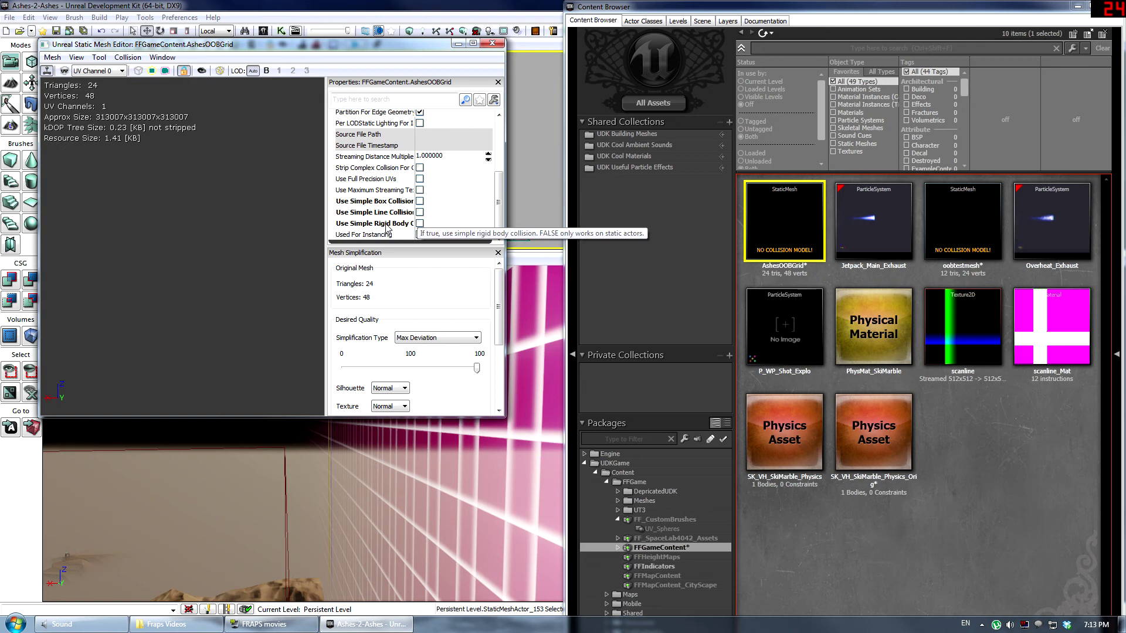
pyautogui.moveTo(499, 208); pyautogui.dragTo(504, 151)
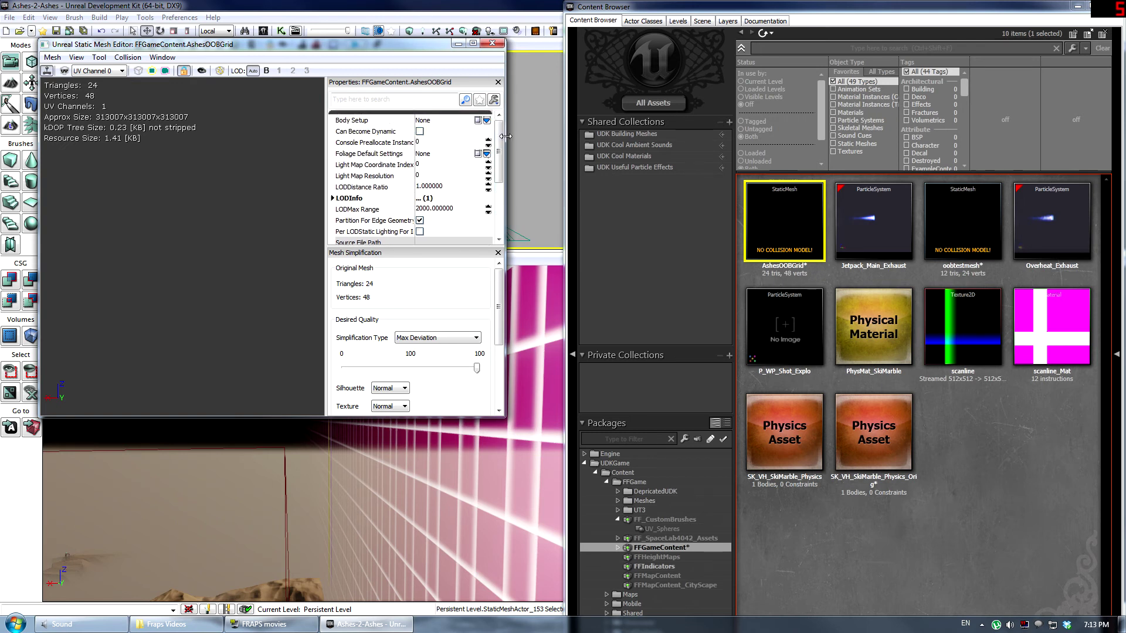
pyautogui.click(492, 44)
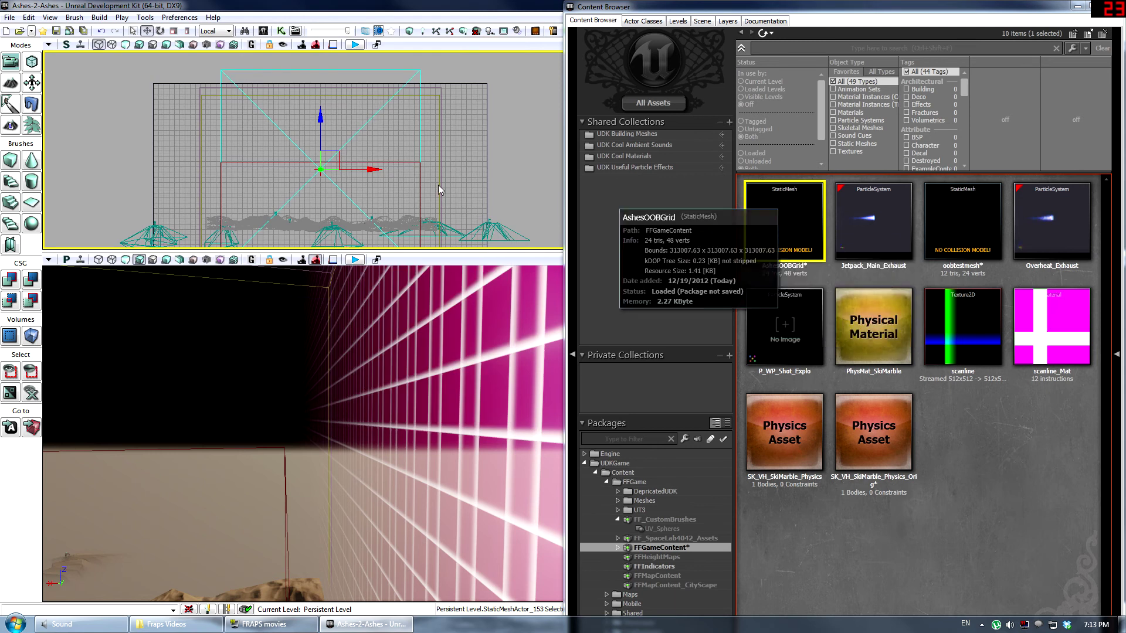
pyautogui.rightClick(761, 221)
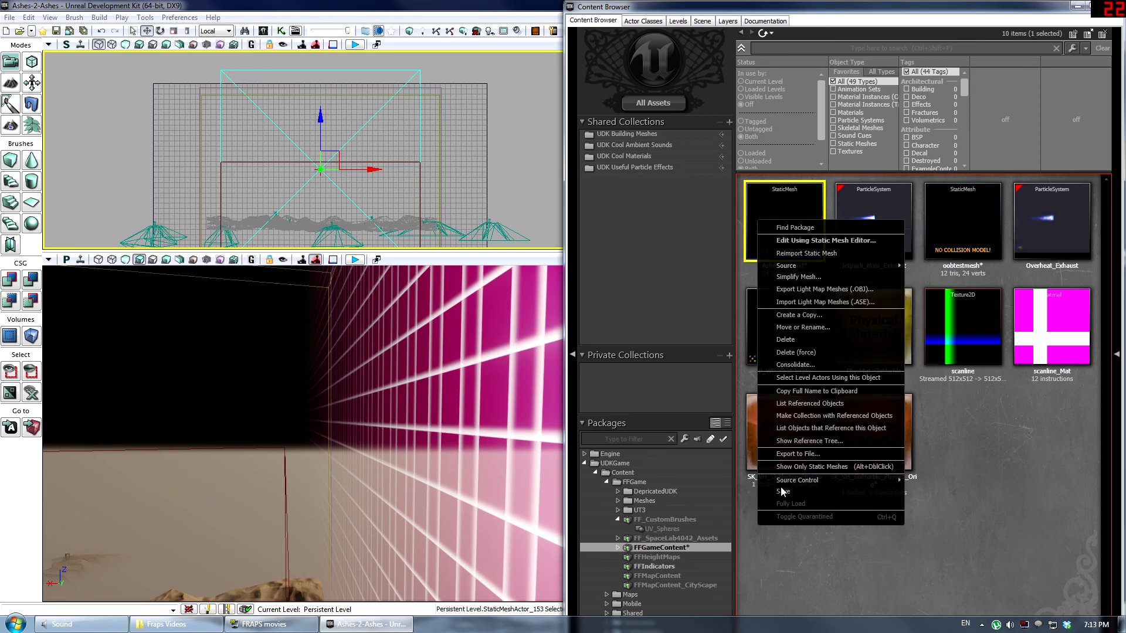
pyautogui.click(783, 491)
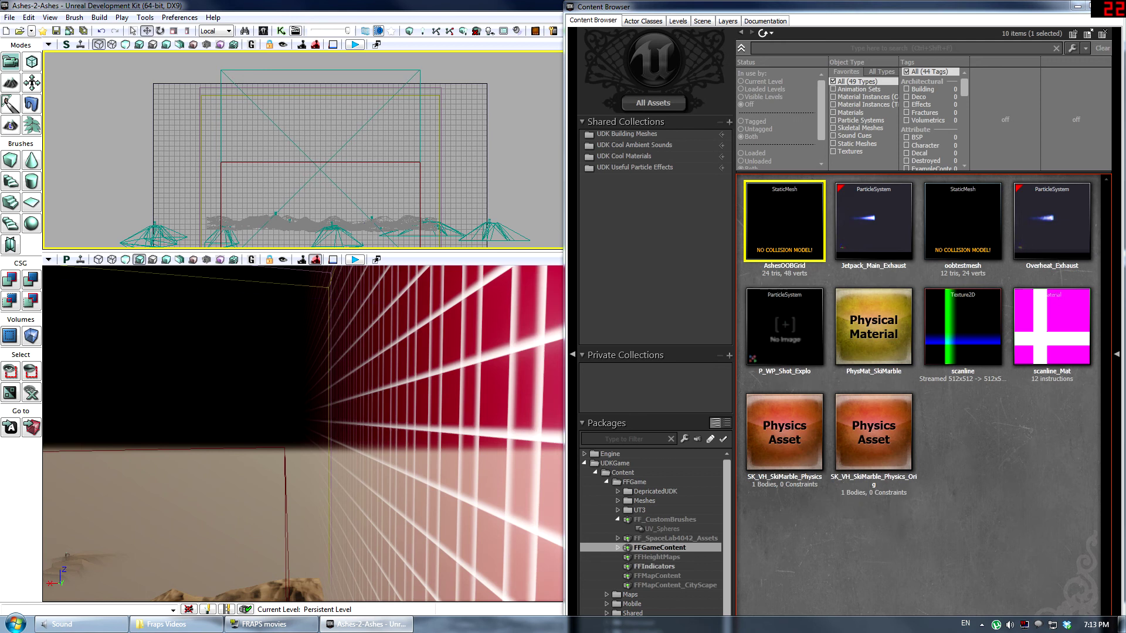
# Step: Enable Collide Complex in the placed AshesOOBGrid mesh's collision properties
pyautogui.press('F4')
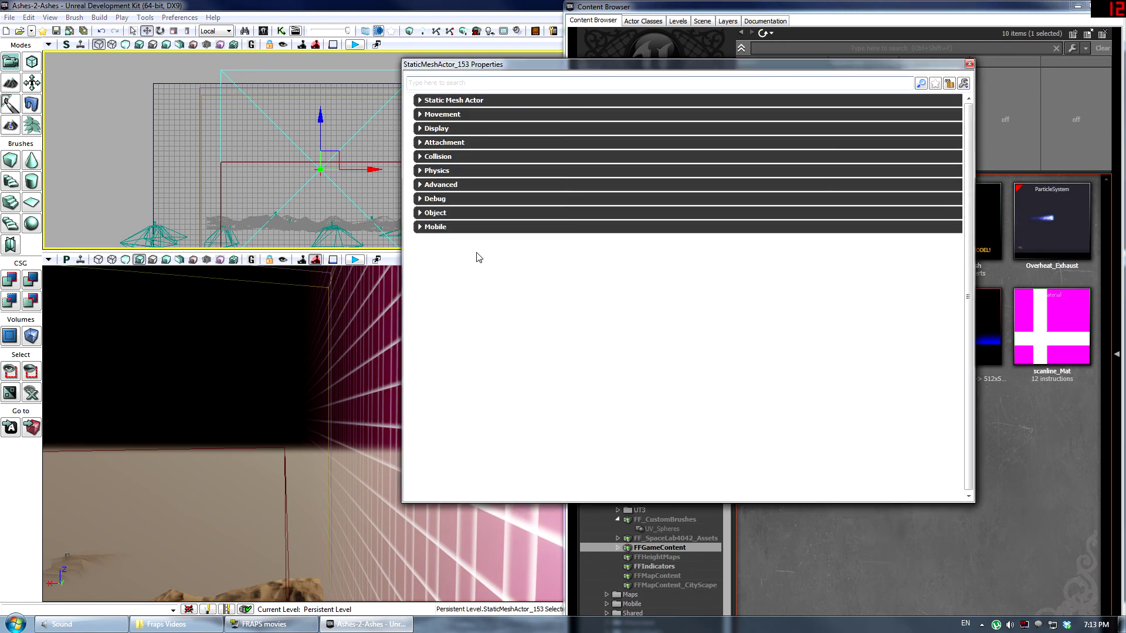
pyautogui.click(422, 156)
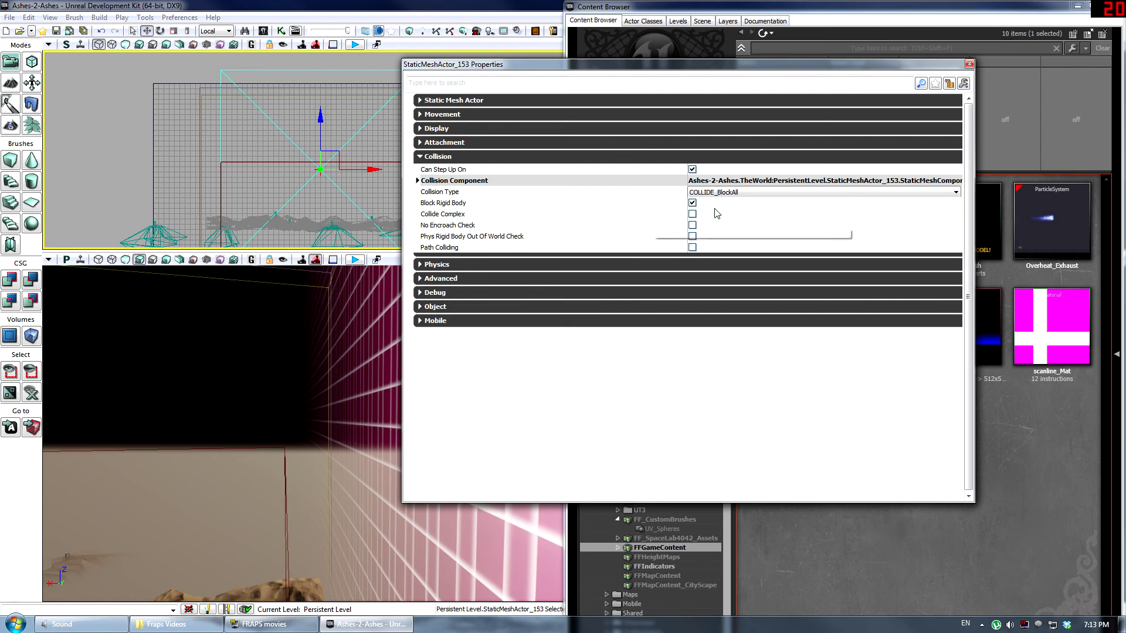
pyautogui.click(693, 214)
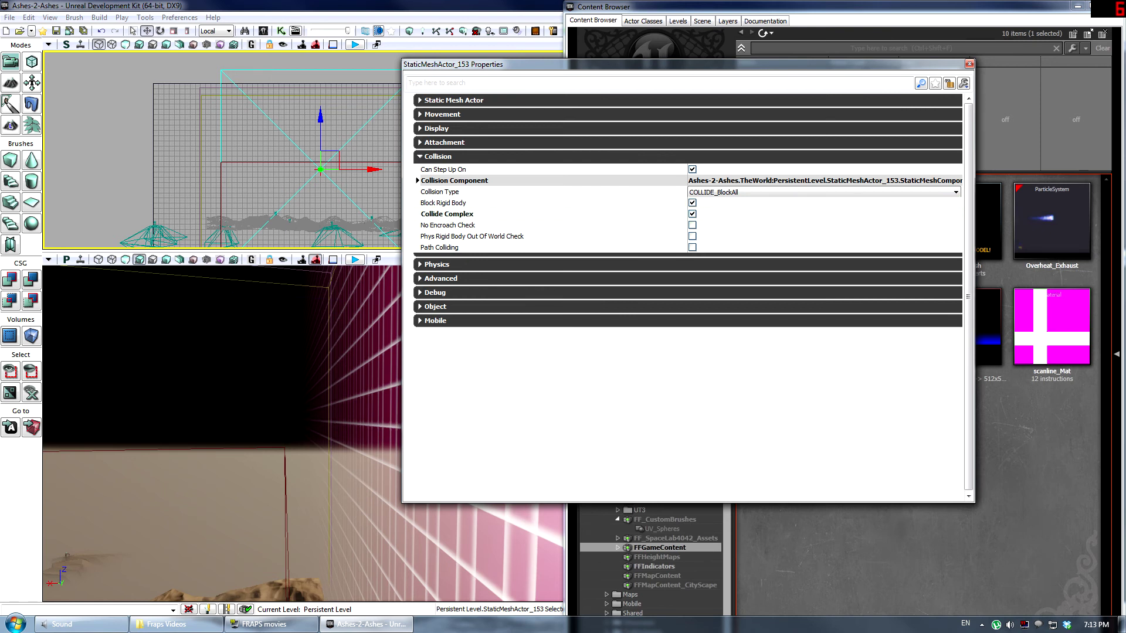
pyautogui.click(970, 63)
# Step: Save the current Ashes-2-Ashes level and put the content browser away
pyautogui.click(9, 17)
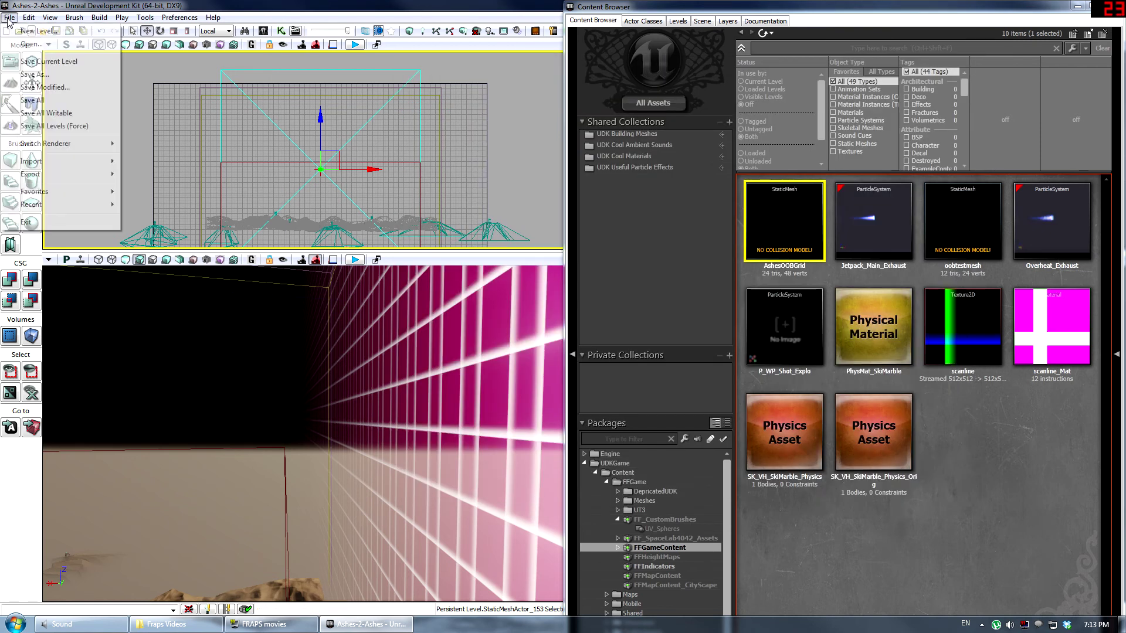
pyautogui.click(43, 77)
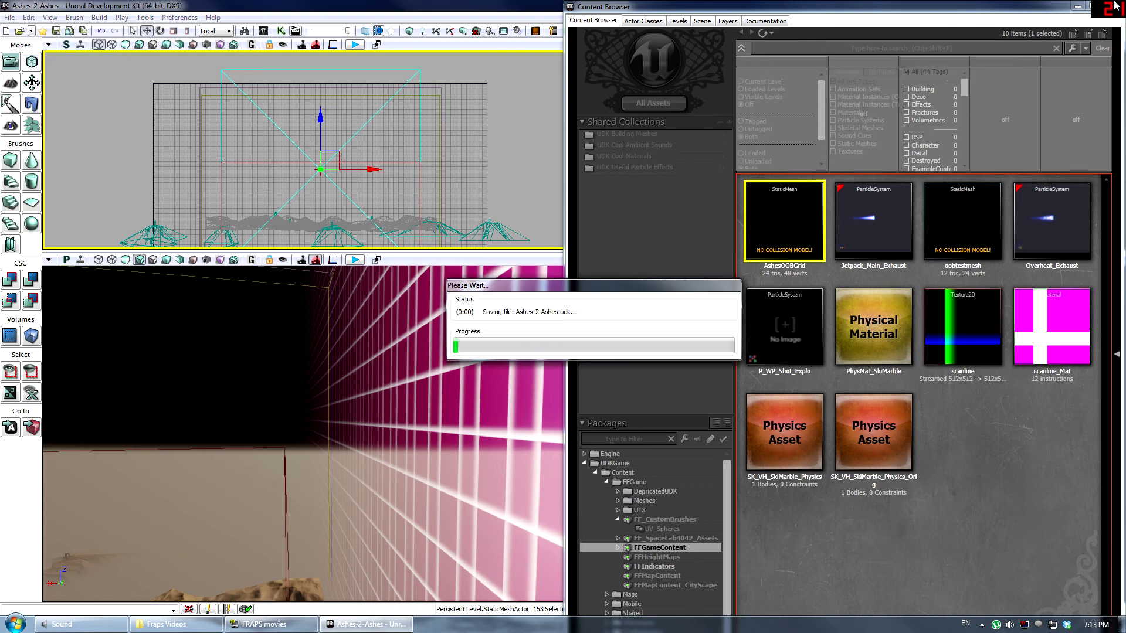
pyautogui.click(1078, 7)
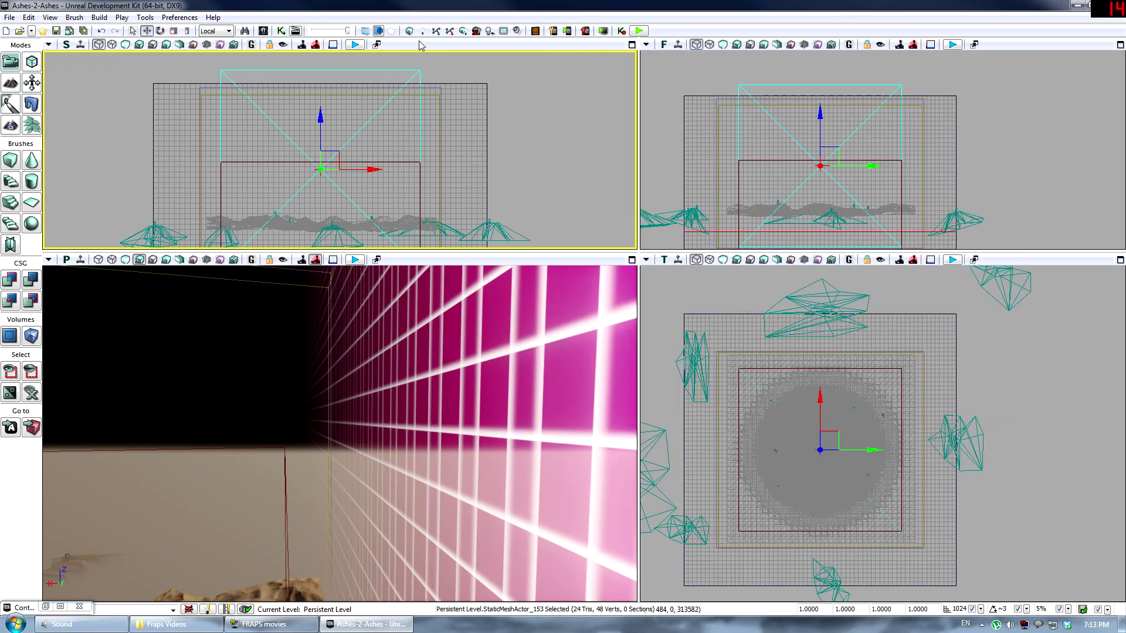
# Step: Start a play-in-editor preview of the level and travel across the dunes towards the grid boundary
pyautogui.click(640, 32)
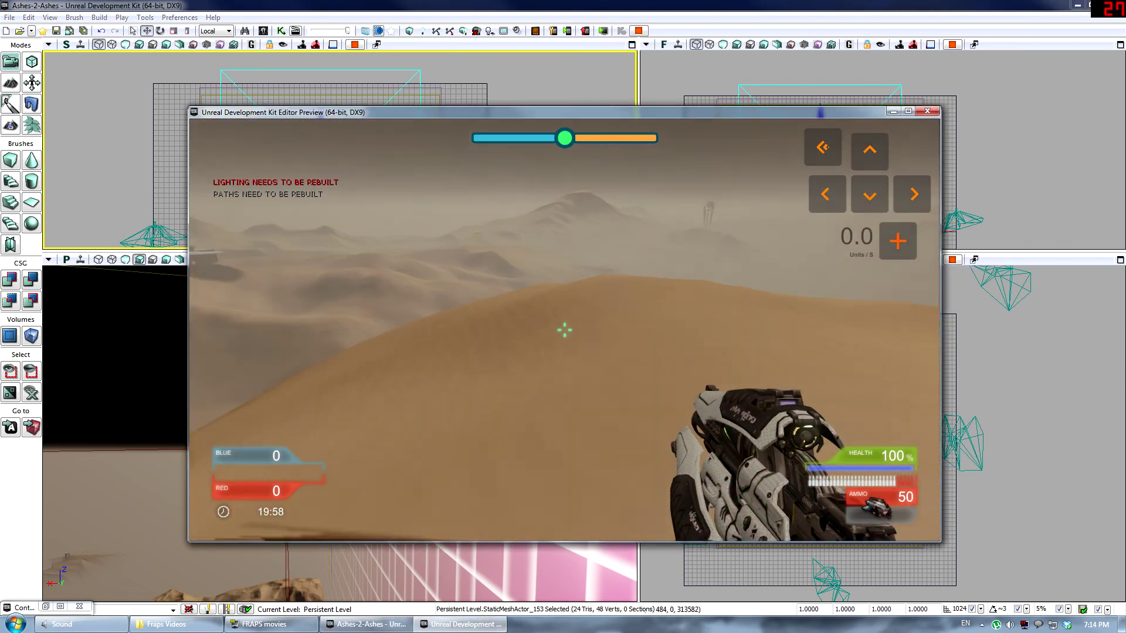
pyautogui.press('w')
pyautogui.press('shift')
pyautogui.press('space')
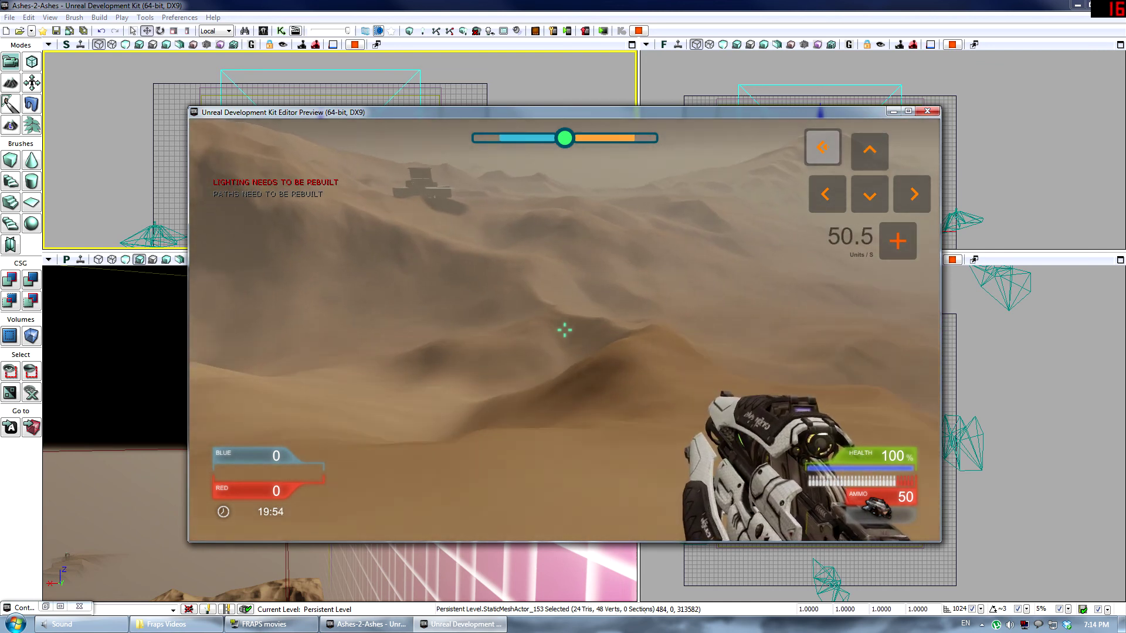
pyautogui.press('d')
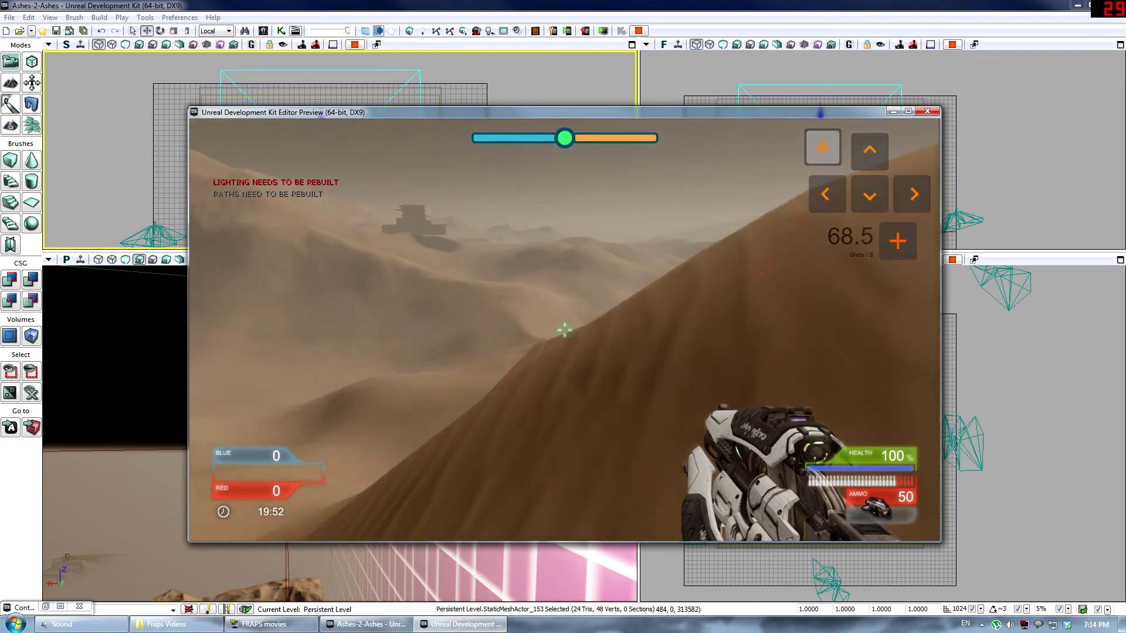
pyautogui.press('w')
pyautogui.press('a')
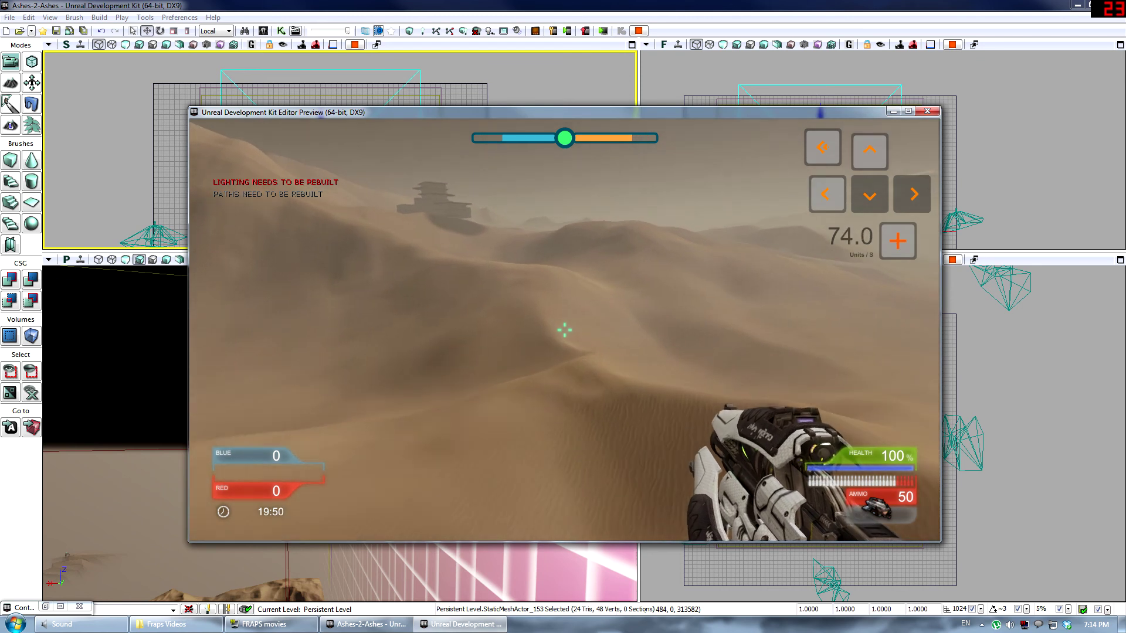
pyautogui.press('d')
pyautogui.press('space')
pyautogui.press('w')
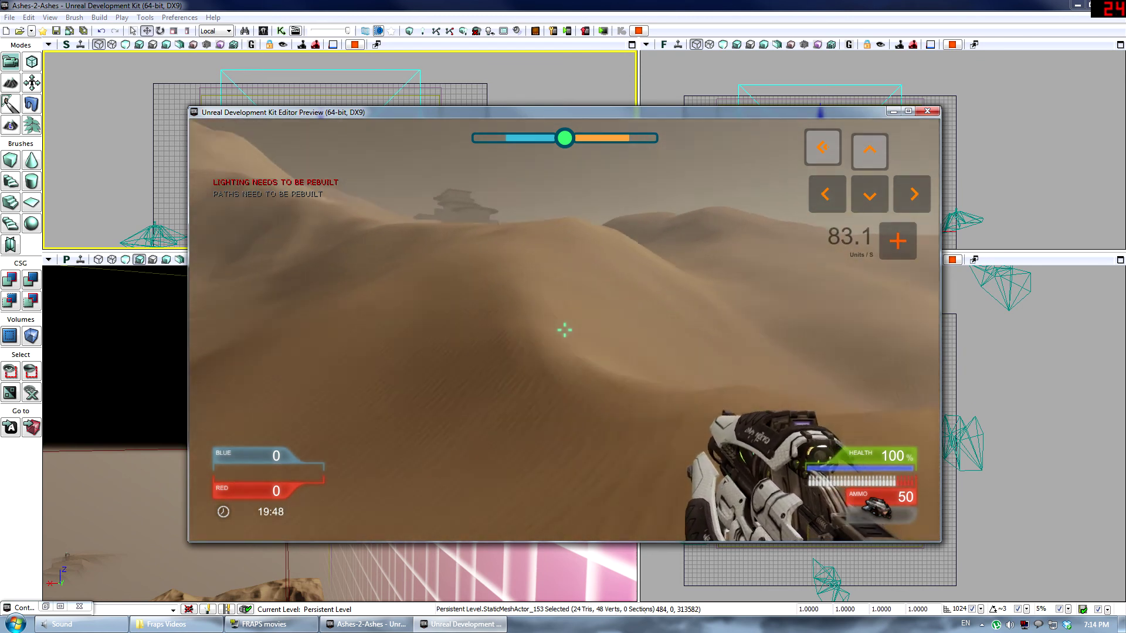
pyautogui.press('d')
pyautogui.press('space')
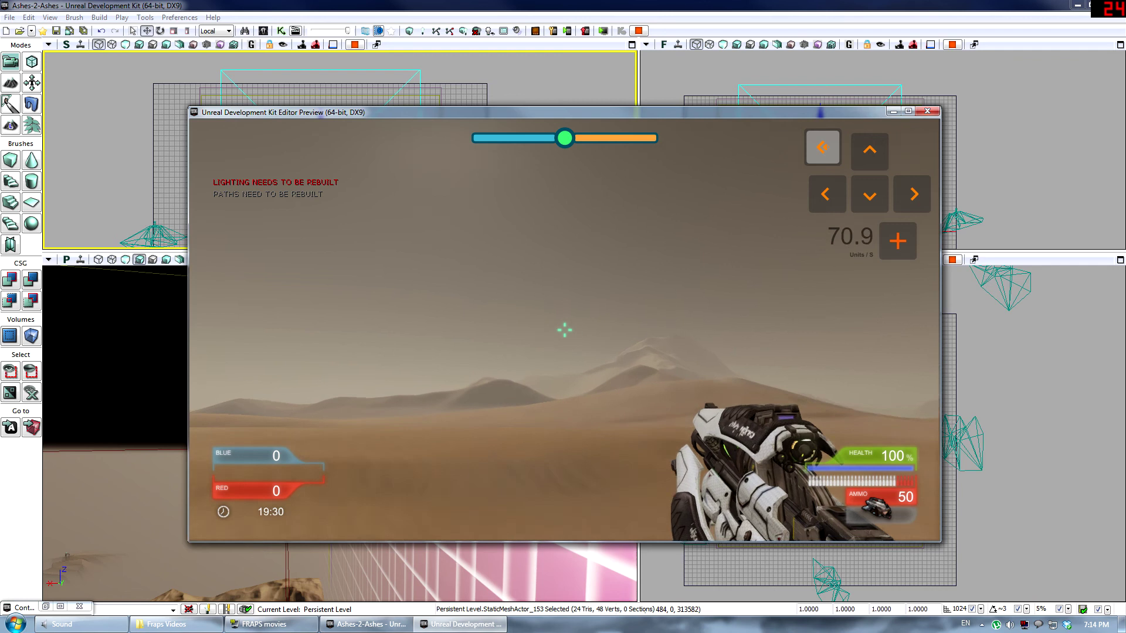
# Step: Move along the pink grid wall in the preview and fire a shot to test its collision
pyautogui.press('a')
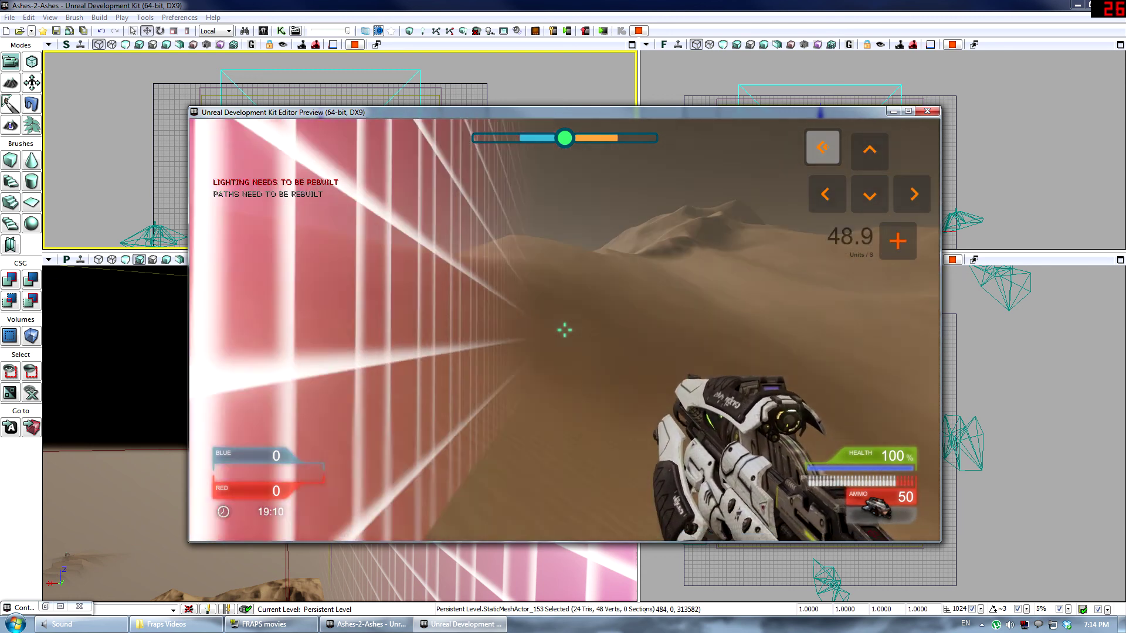
pyautogui.press('a')
pyautogui.click(564, 330)
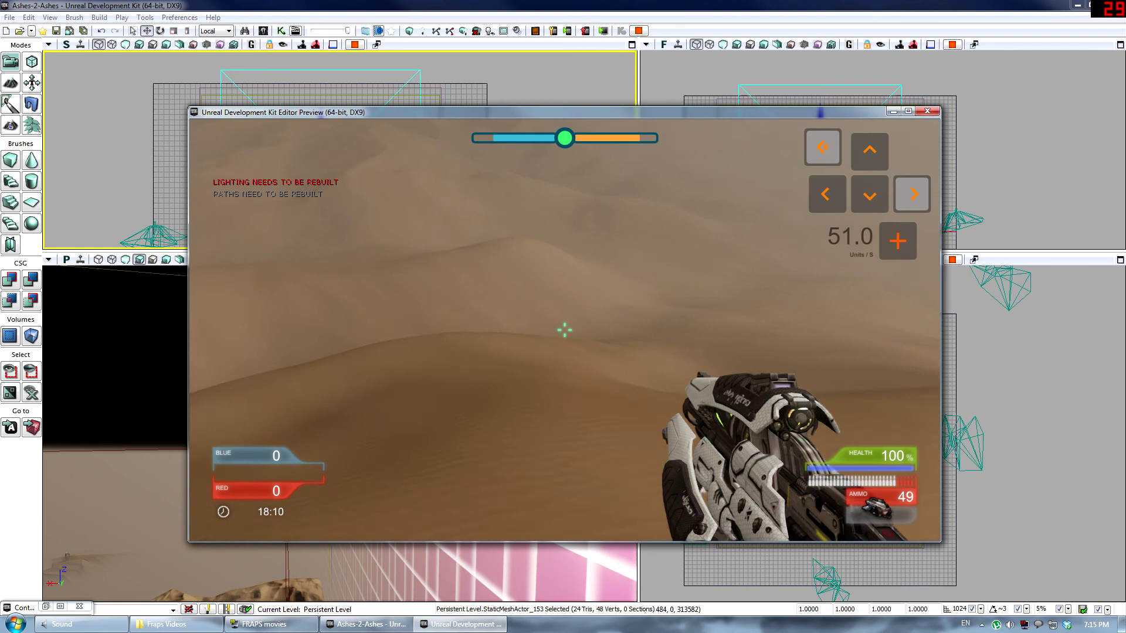
# Step: Traverse the dunes inside the grid boundary to examine the terrain's slopes, scale and movement flow in game
pyautogui.press('w')
pyautogui.press('d')
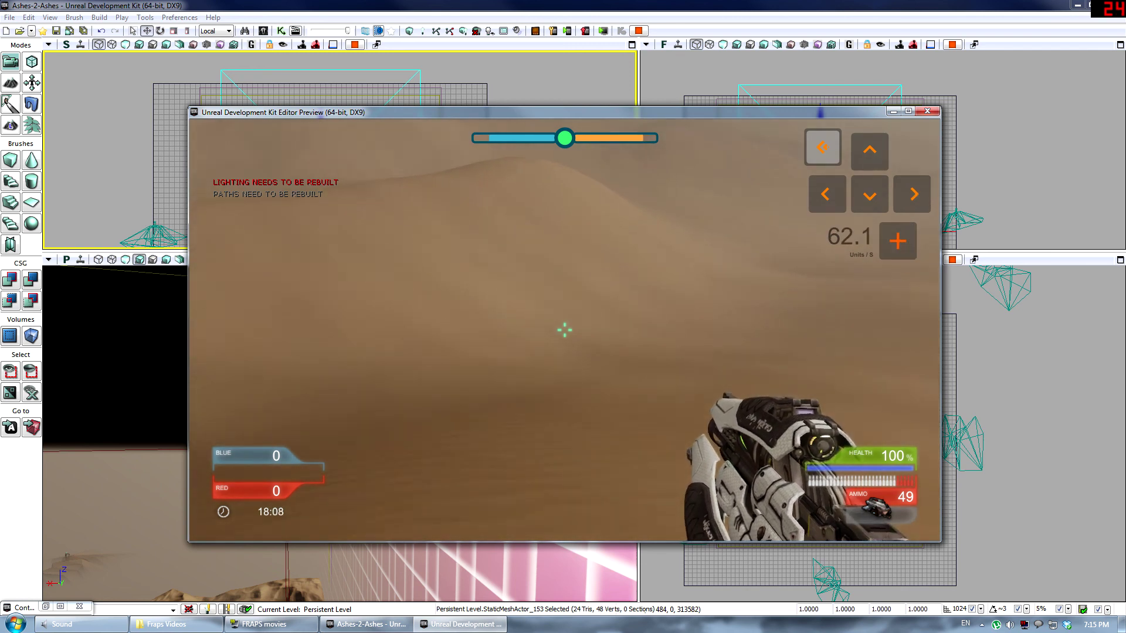
pyautogui.press('d')
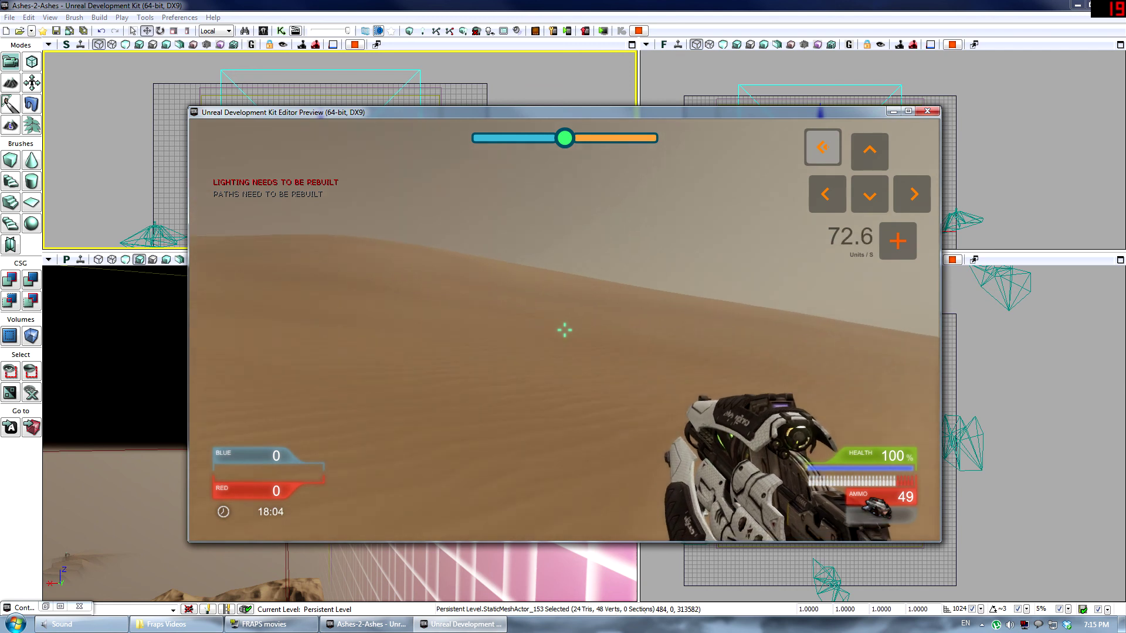
pyautogui.press('space')
pyautogui.press('w')
pyautogui.press('a')
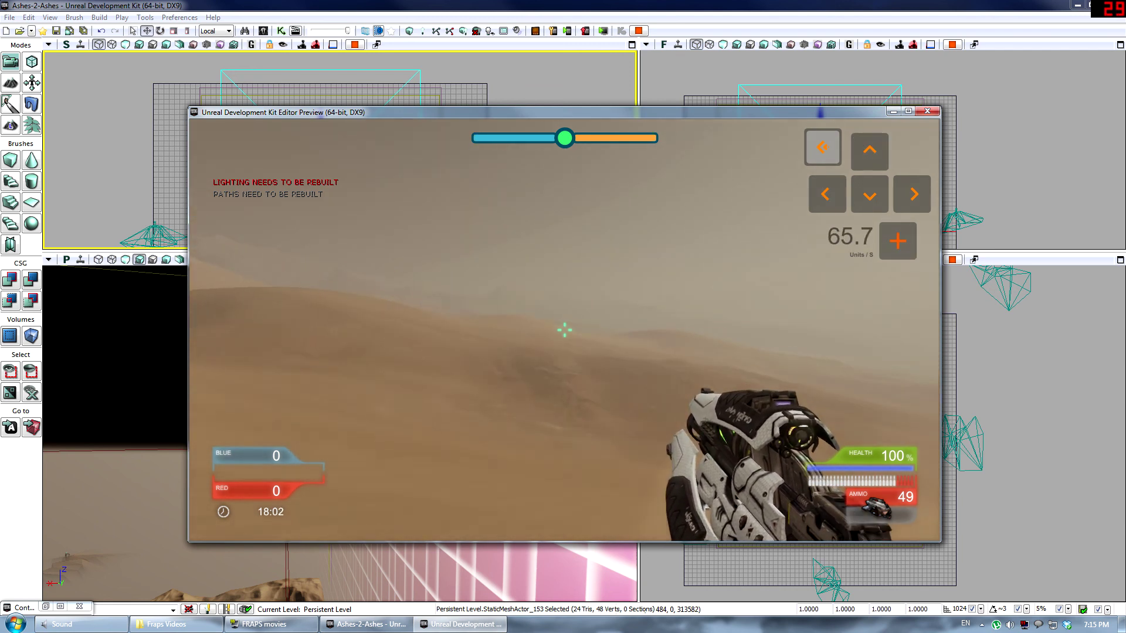
pyautogui.press('space')
pyautogui.press('w')
pyautogui.press('a')
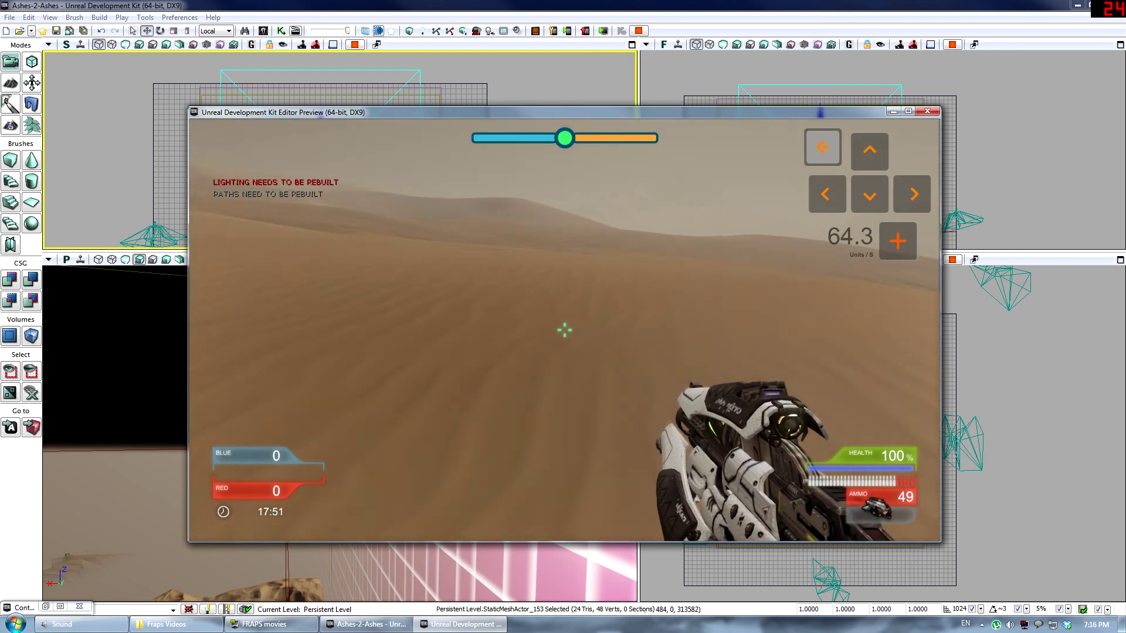
pyautogui.press('w')
pyautogui.press('d')
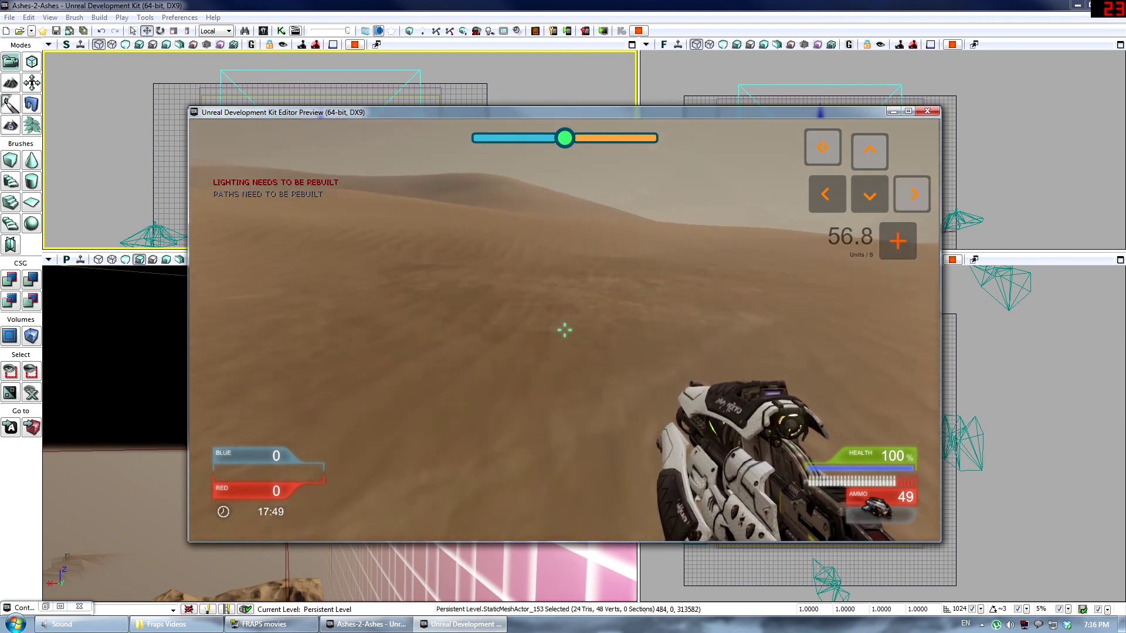
pyautogui.press('space')
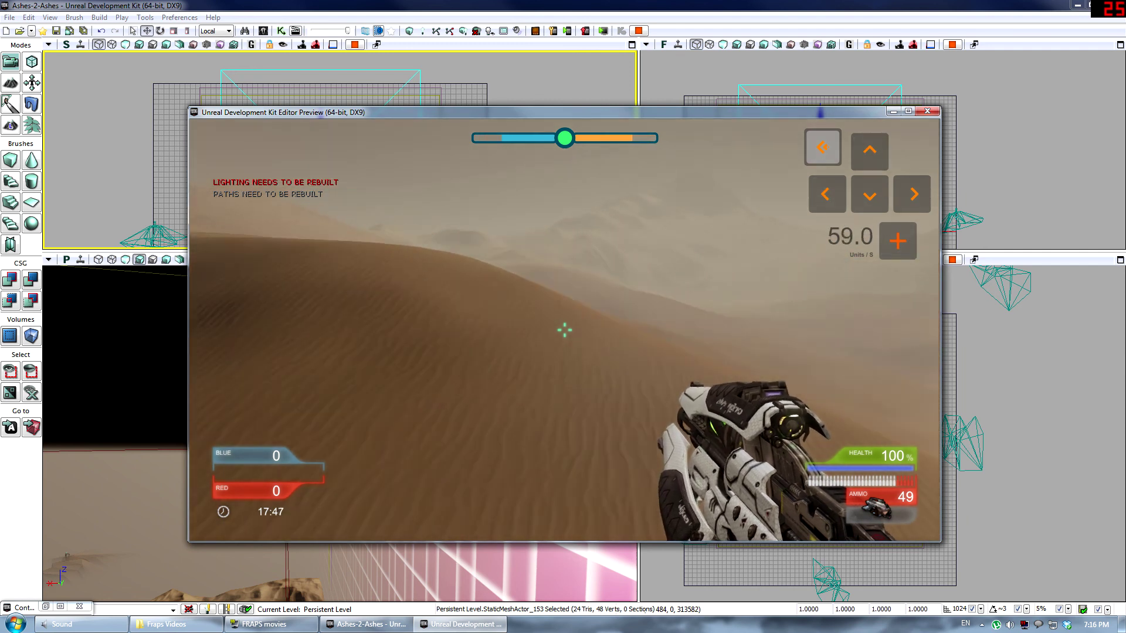
pyautogui.press('space')
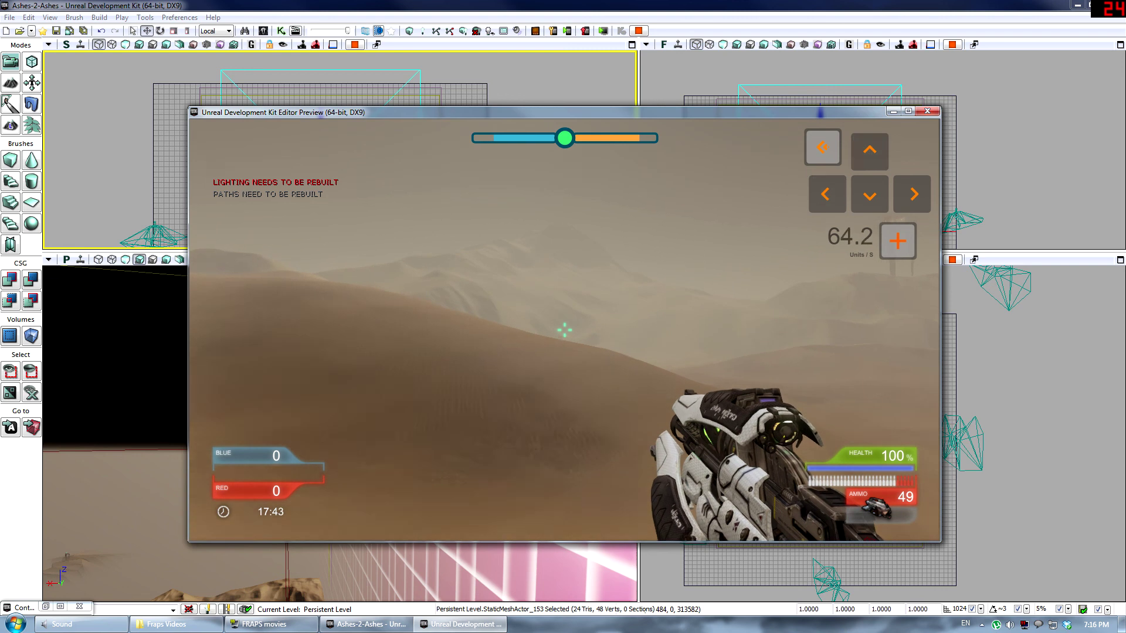
pyautogui.press('w')
pyautogui.press('d')
pyautogui.press('space')
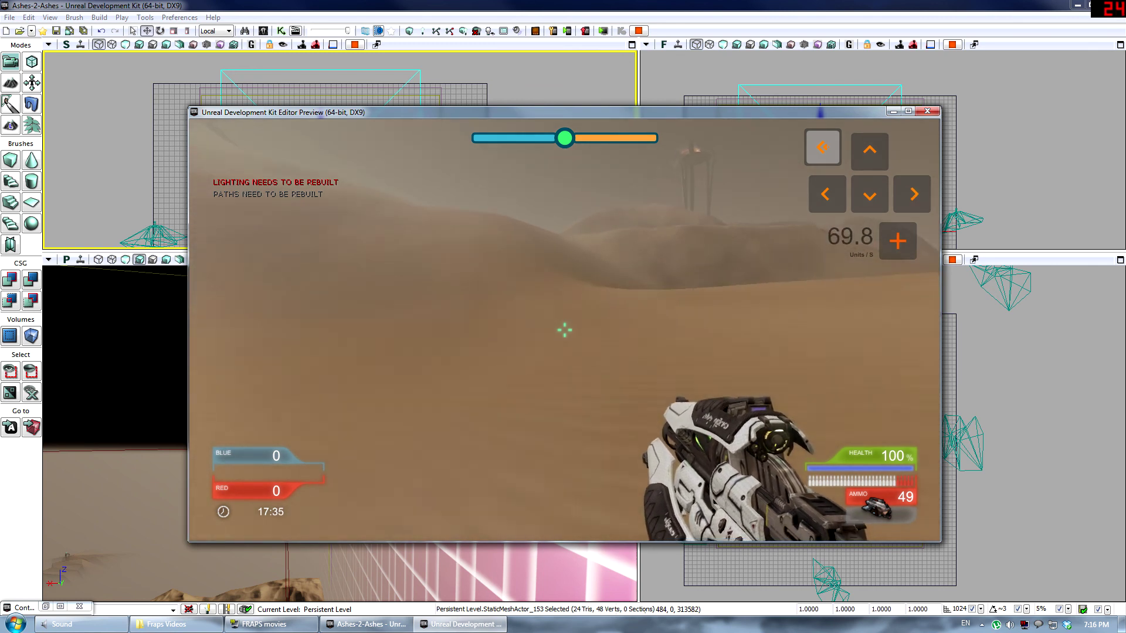
pyautogui.press('d')
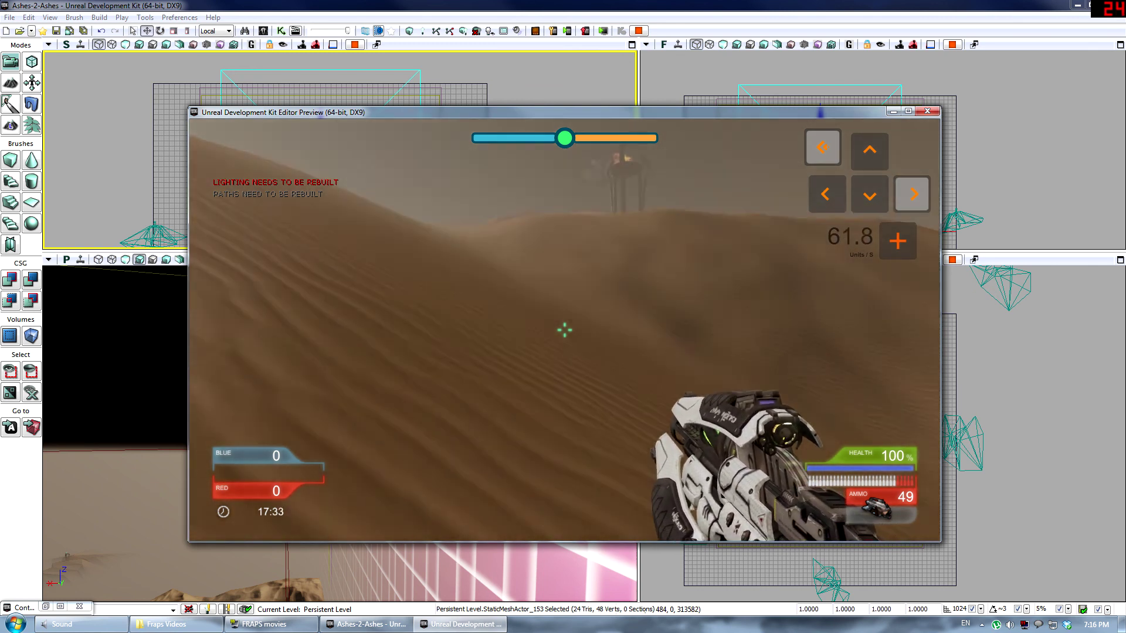
pyautogui.press('d')
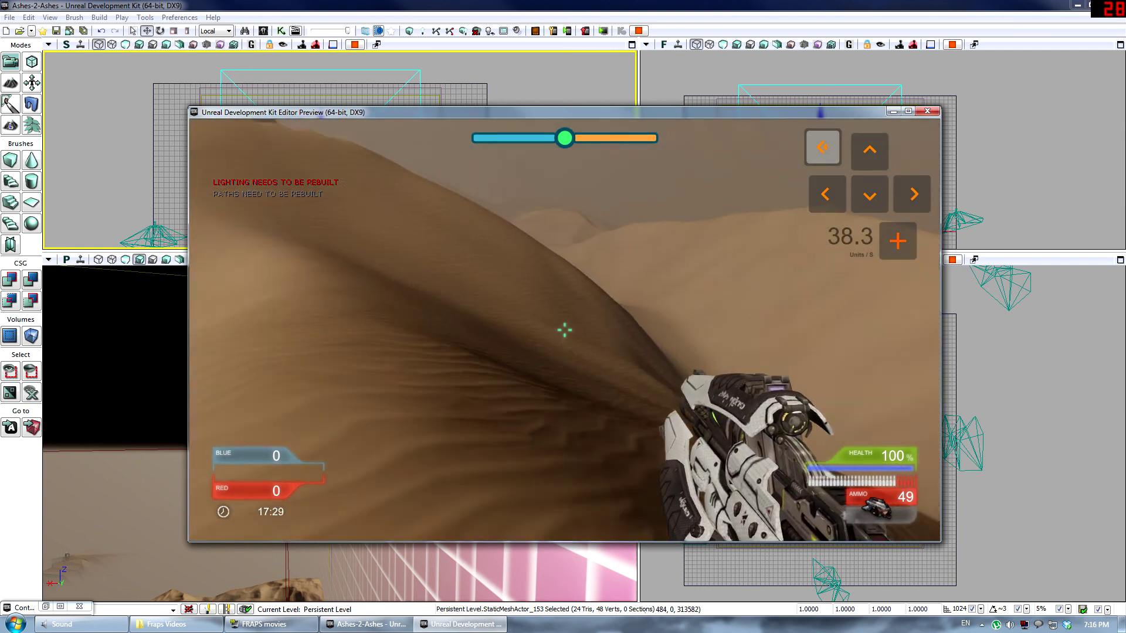
pyautogui.press('d')
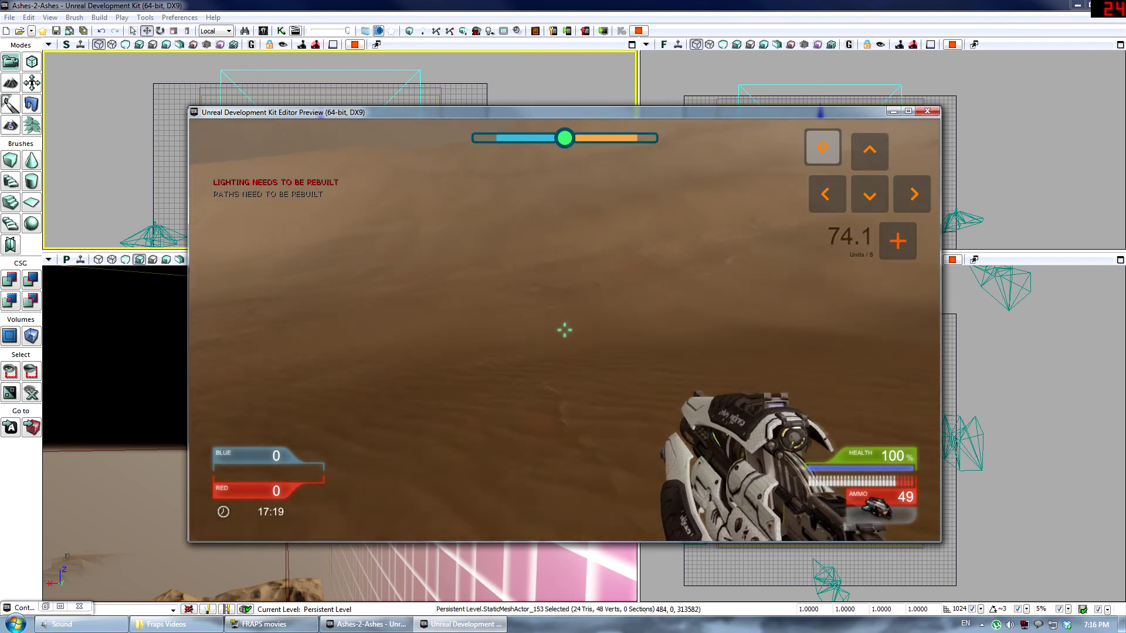
pyautogui.press('a')
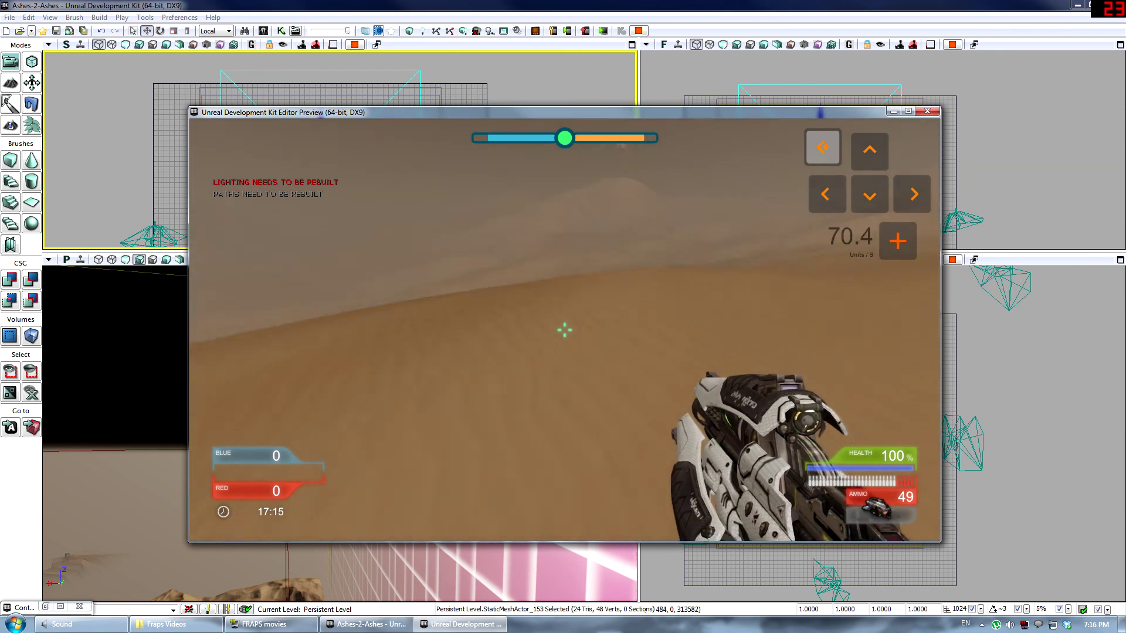
pyautogui.press('a')
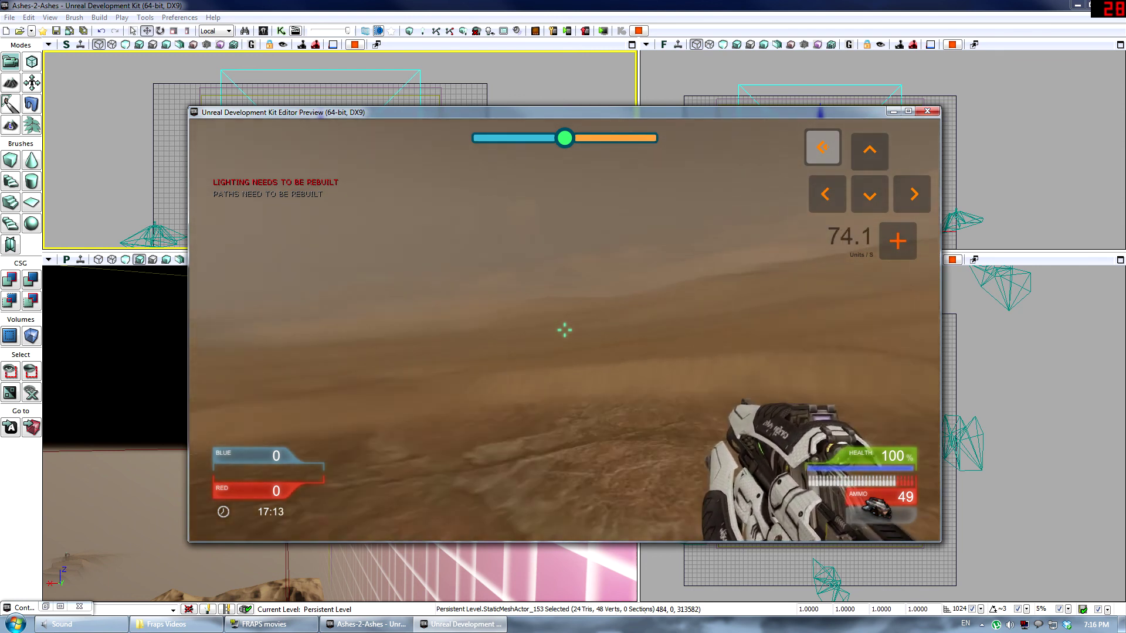
pyautogui.press('a')
pyautogui.press('a')
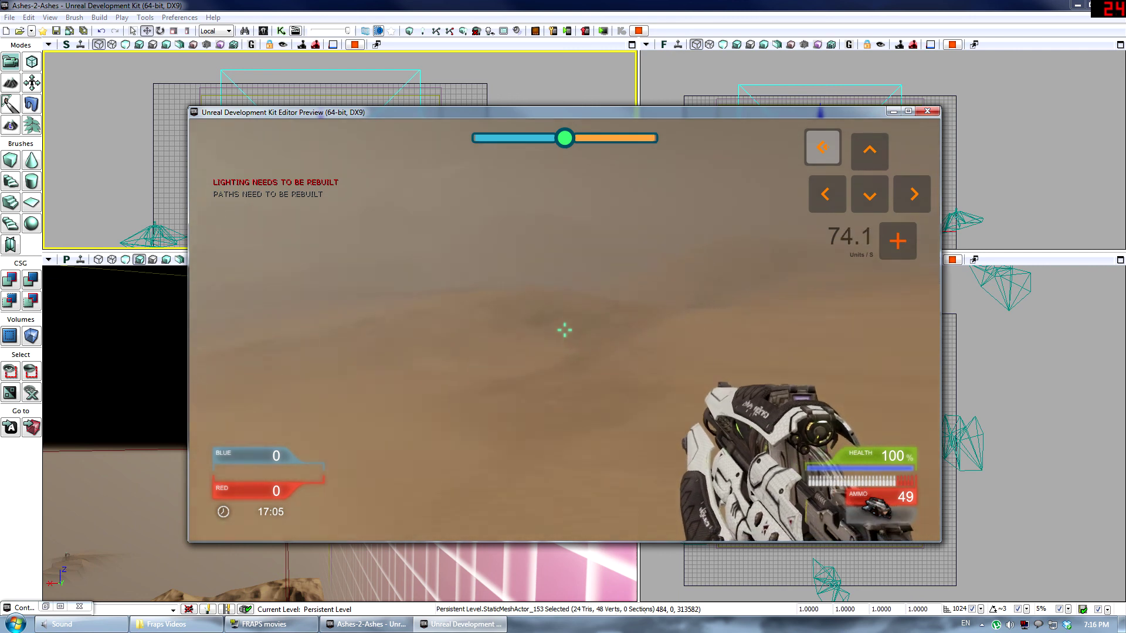
pyautogui.press('w')
pyautogui.press('a')
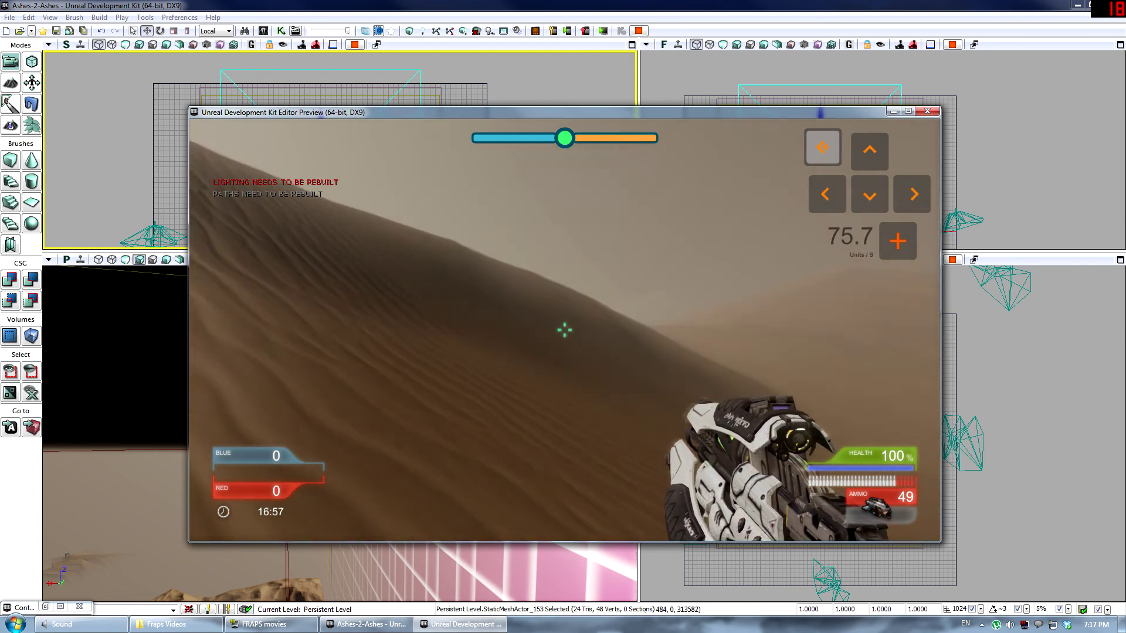
pyautogui.press('w')
pyautogui.press('a')
pyautogui.press('w')
pyautogui.press('a')
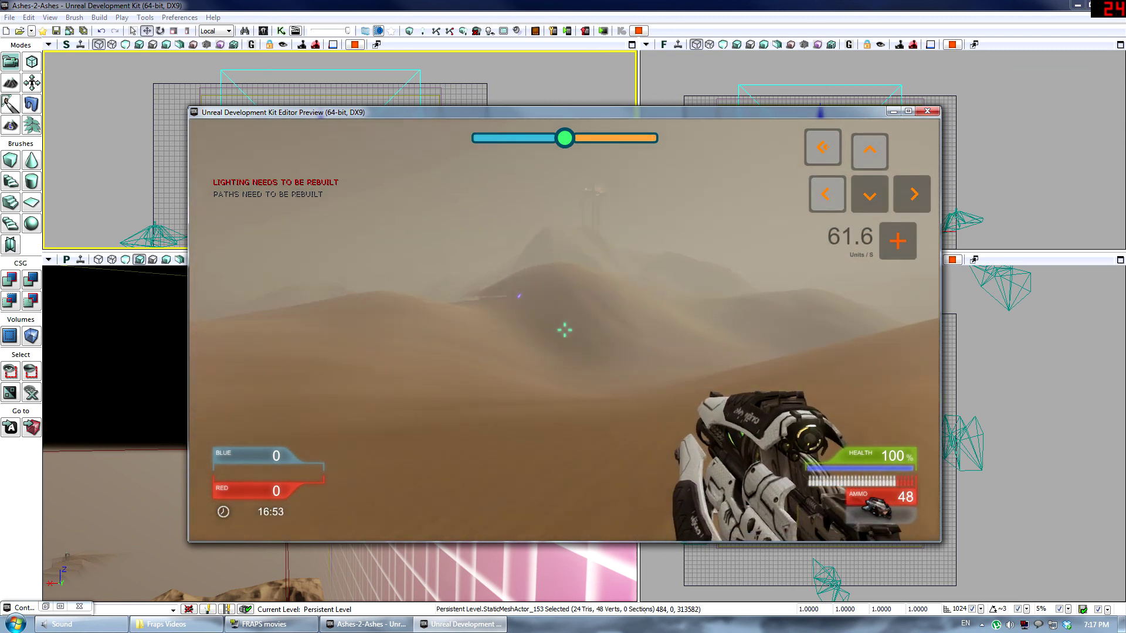
# Step: Switch between weapons and test-fire while crossing the dune ridges in the preview
pyautogui.scroll(1, 565, 330)
pyautogui.press('d')
pyautogui.click(565, 330)
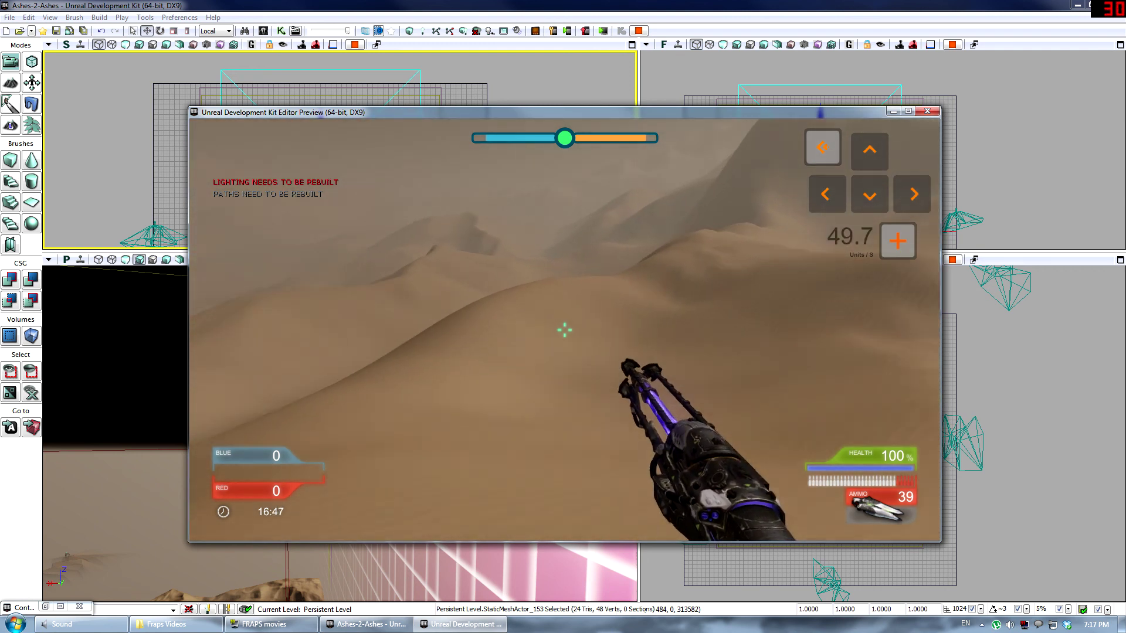
pyautogui.press('d')
pyautogui.scroll(-1, 564, 330)
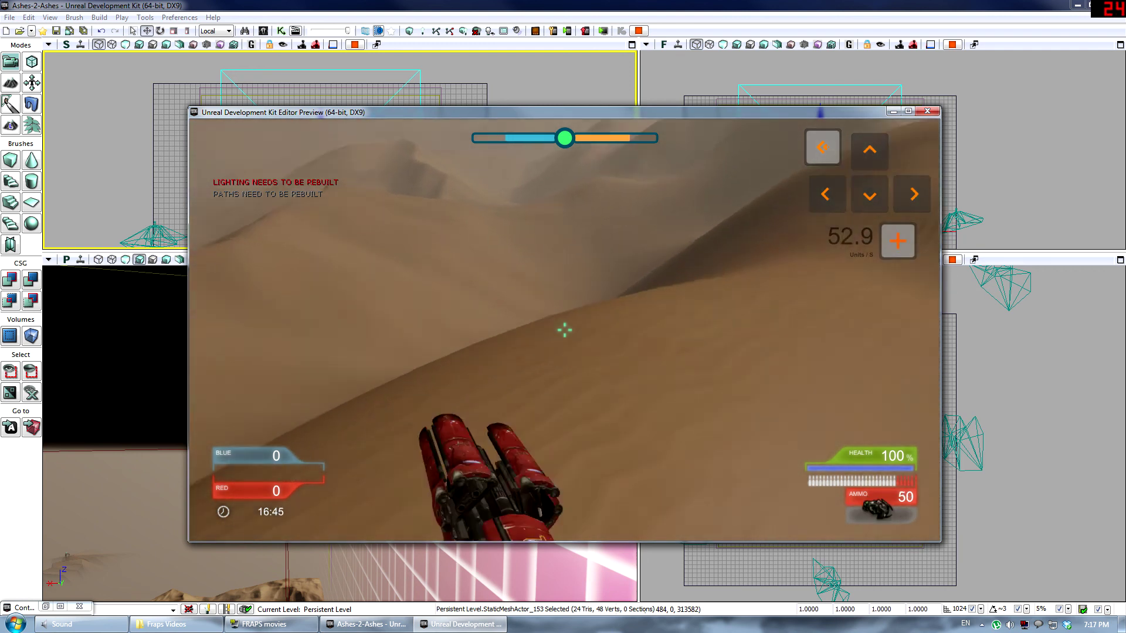
pyautogui.press('d')
pyautogui.press('a')
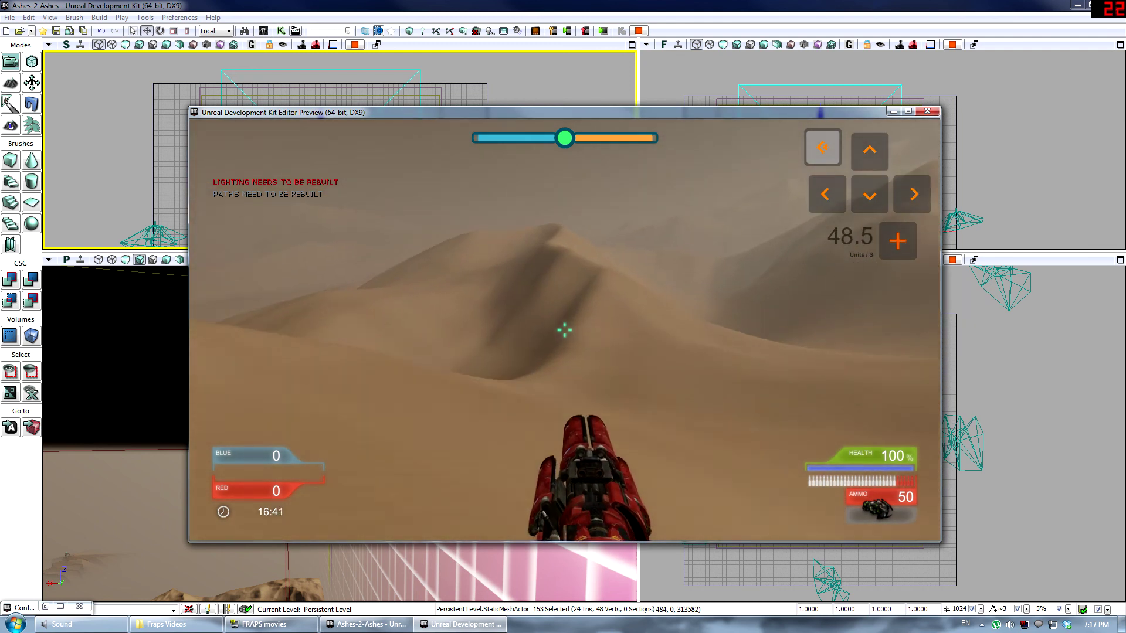
pyautogui.press('d')
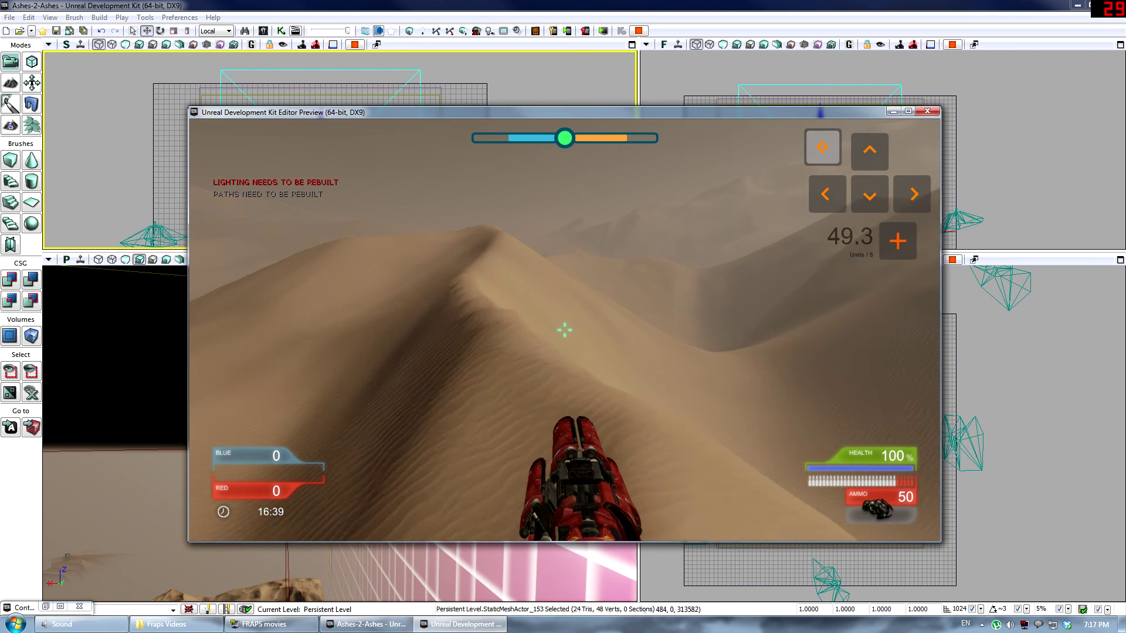